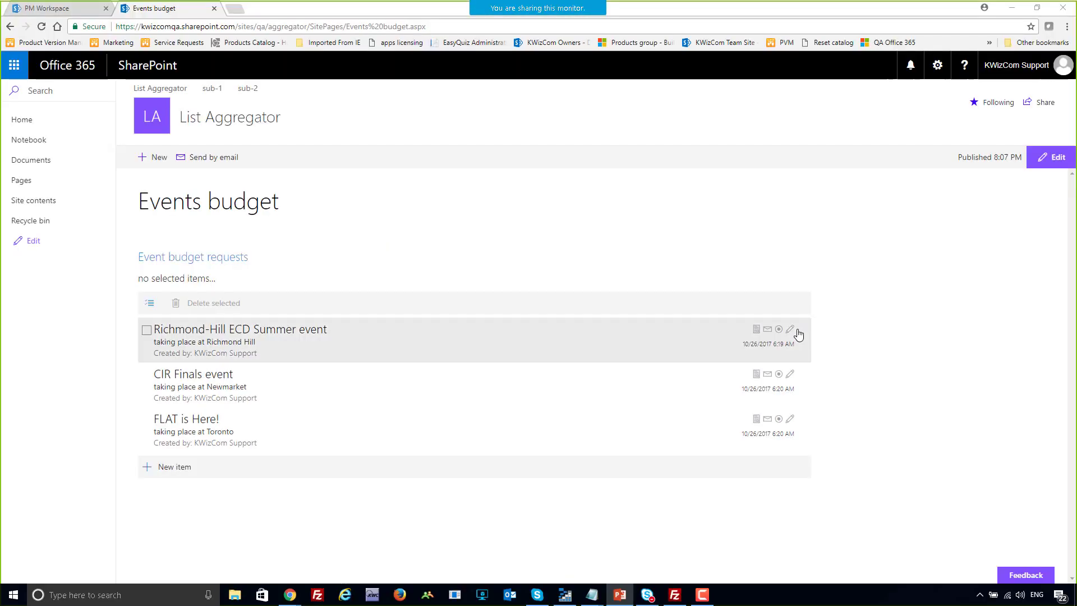
# - Switch to the PM Workspace page and select the completed tasks sub1-task1, sub1-task2 and sub1-task3
pyautogui.click(59, 8)
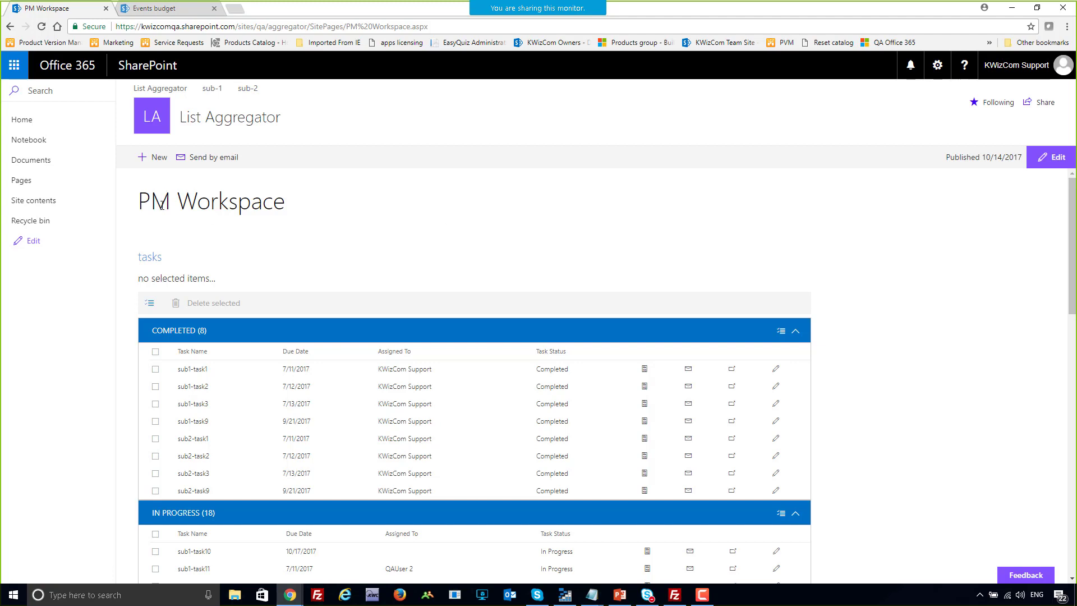
pyautogui.scroll(-2, 361, 231)
pyautogui.scroll(2, 344, 247)
pyautogui.click(155, 368)
pyautogui.click(155, 385)
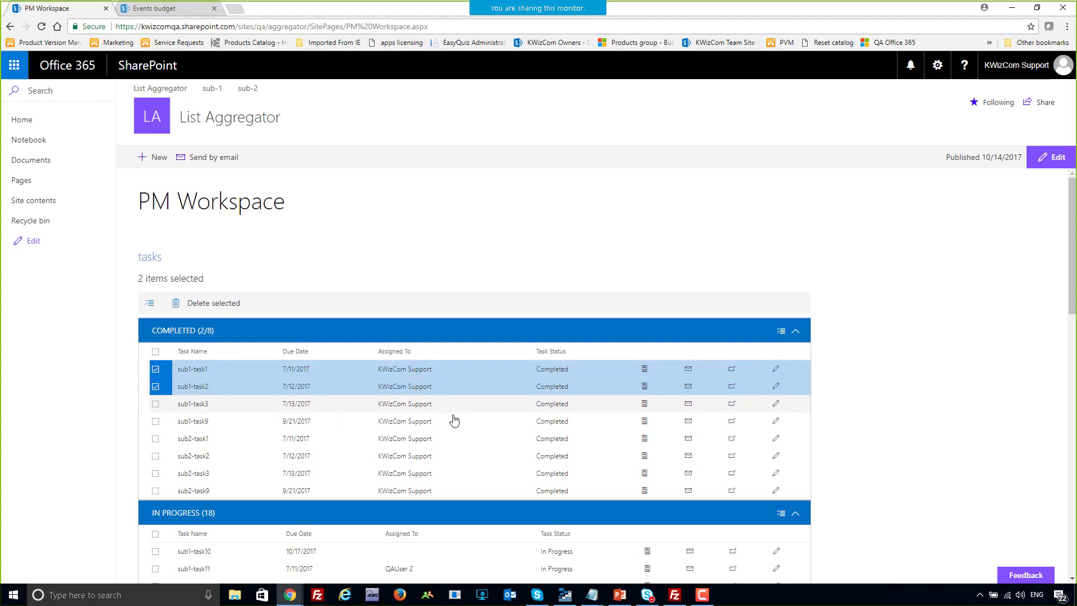
pyautogui.click(155, 403)
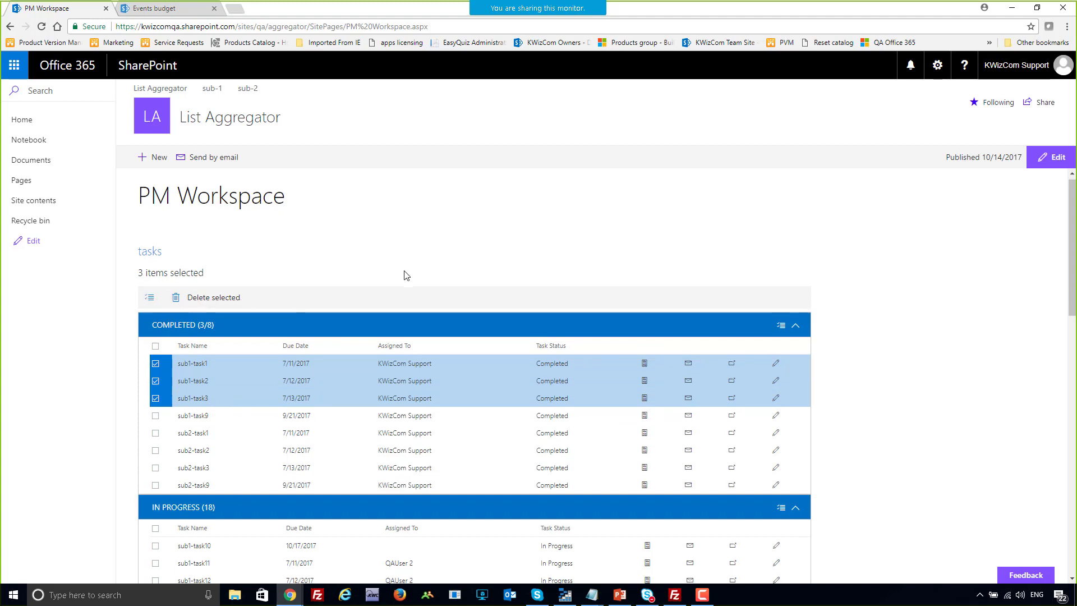
# - Generate an e-mail message from the completed task sub2-task1, review the task details in its body, and discard the draft
pyautogui.scroll(-2, 333, 285)
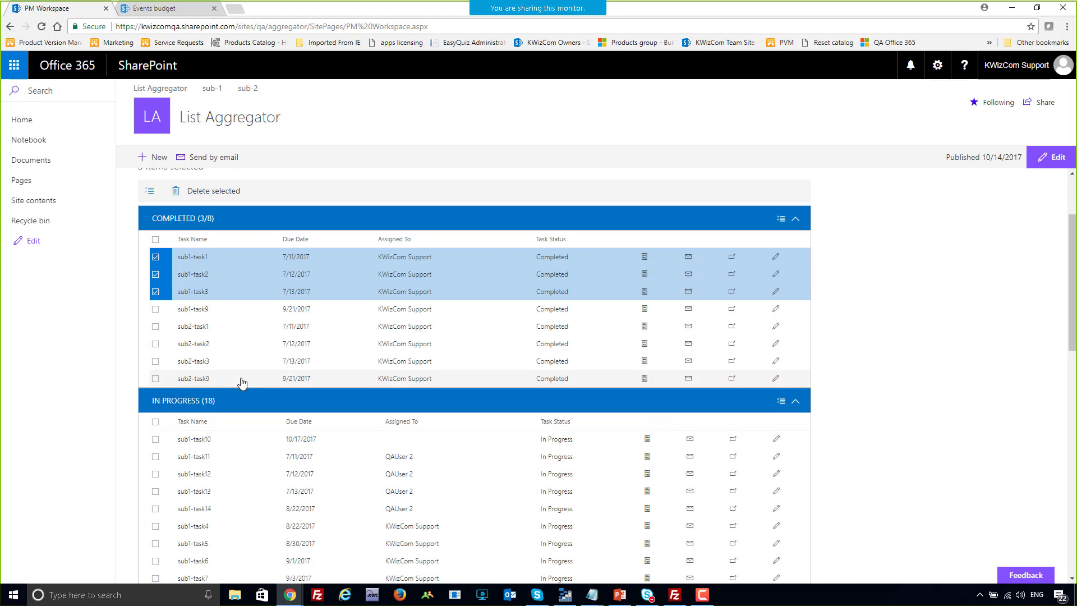
pyautogui.scroll(-6, 241, 381)
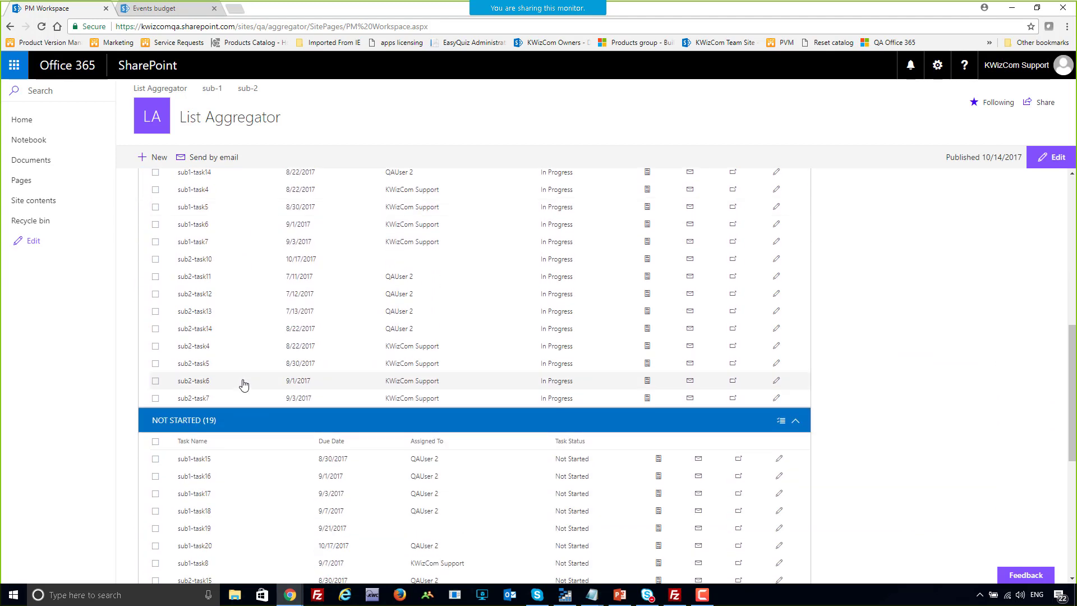
pyautogui.scroll(7, 243, 384)
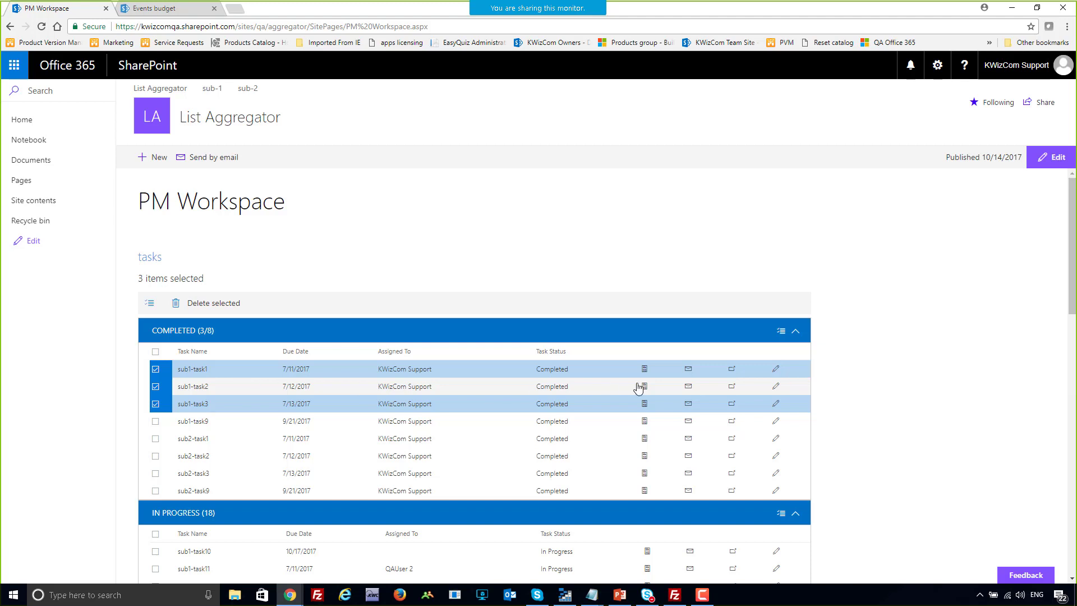
pyautogui.click(689, 441)
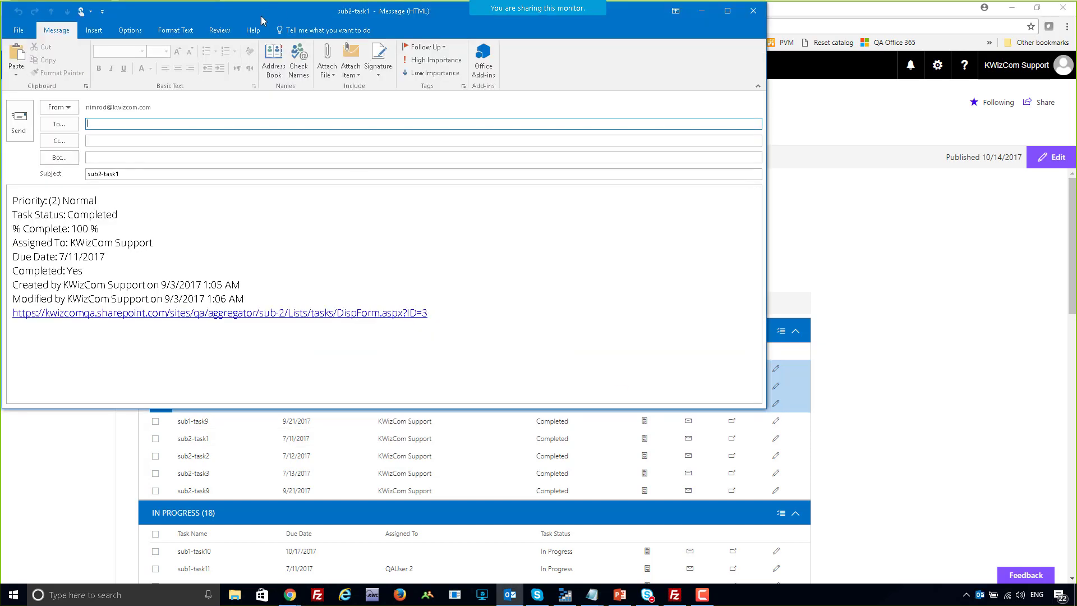
pyautogui.moveTo(269, 17); pyautogui.dragTo(372, 92)
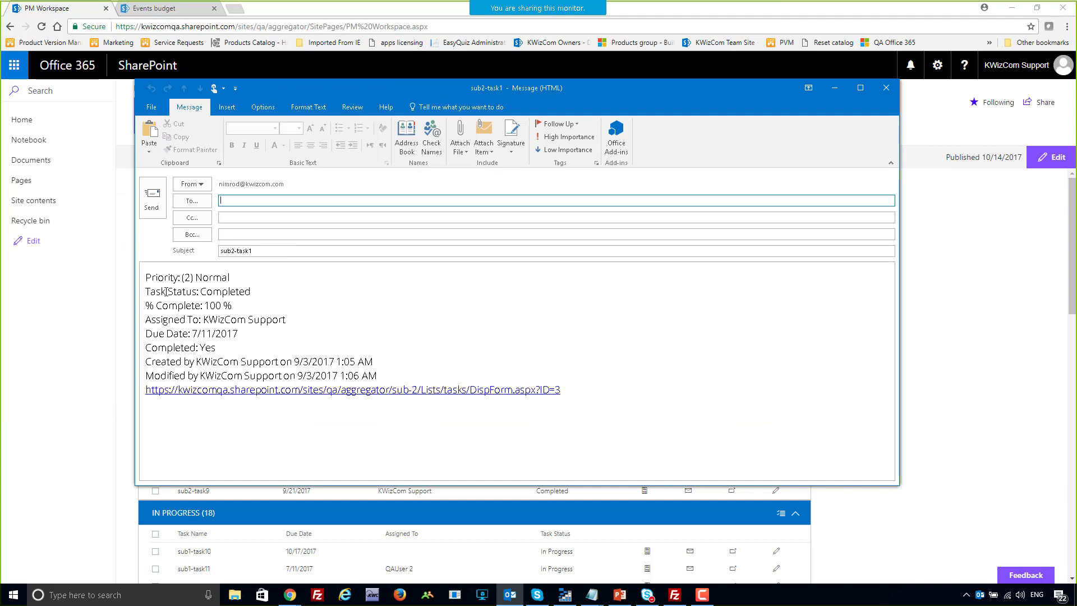
pyautogui.moveTo(147, 279); pyautogui.dragTo(615, 396)
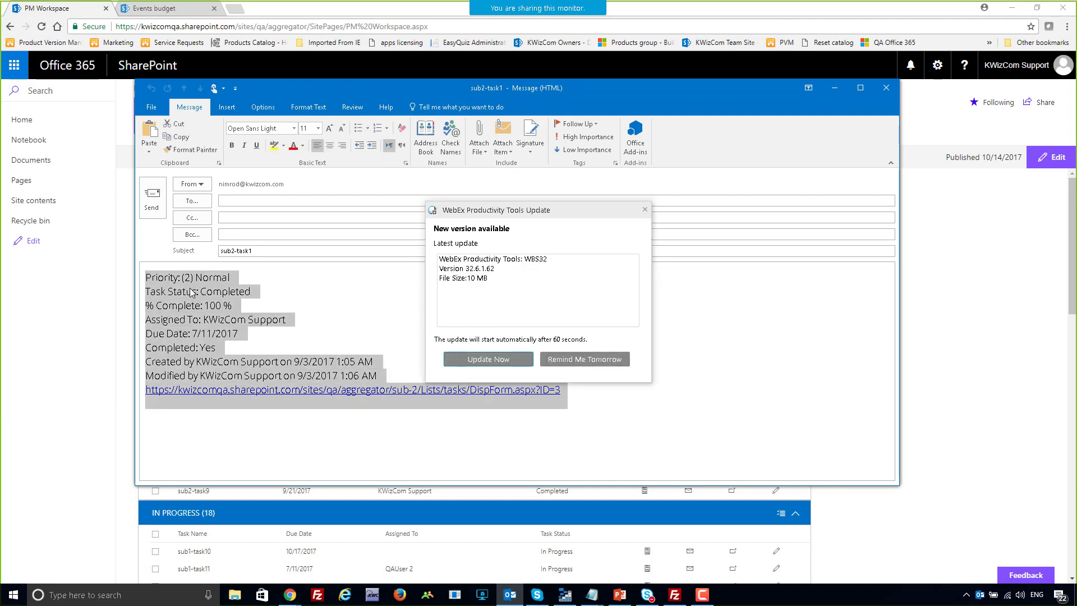
pyautogui.click(644, 209)
pyautogui.click(315, 316)
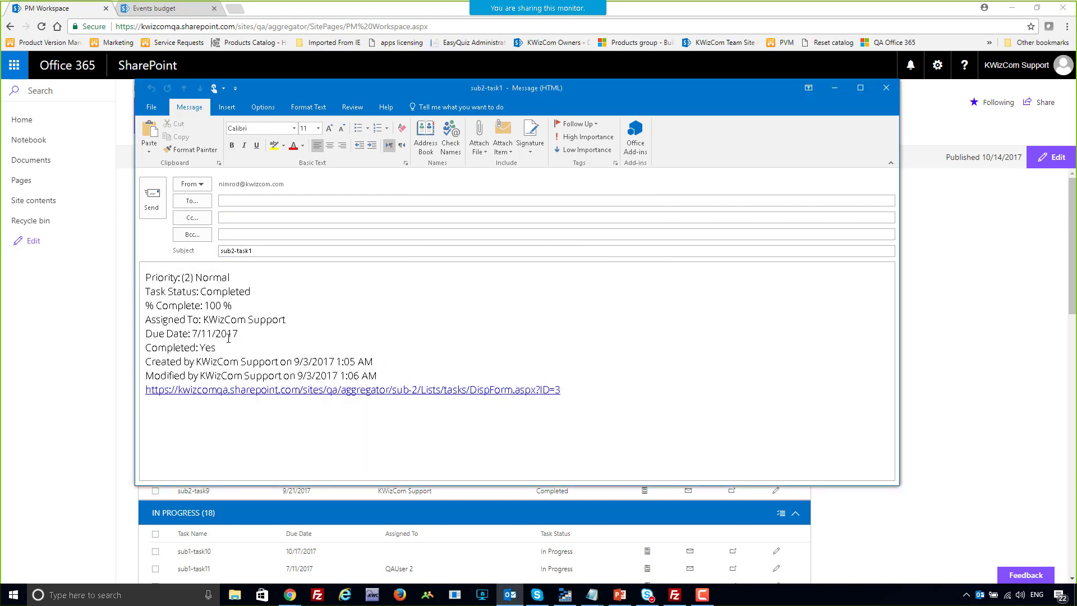
pyautogui.click(895, 93)
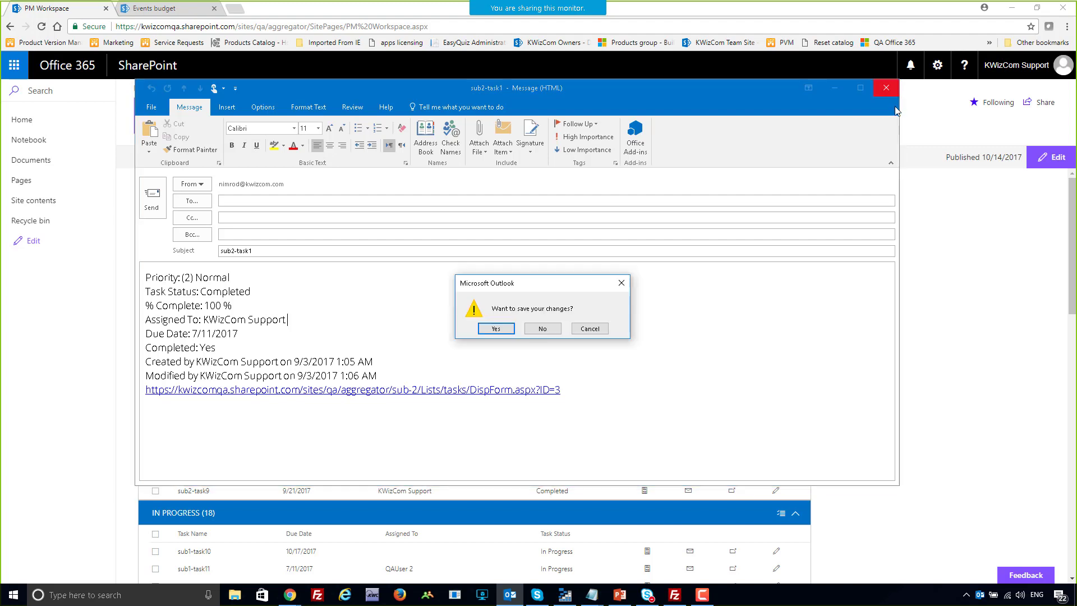
pyautogui.click(541, 329)
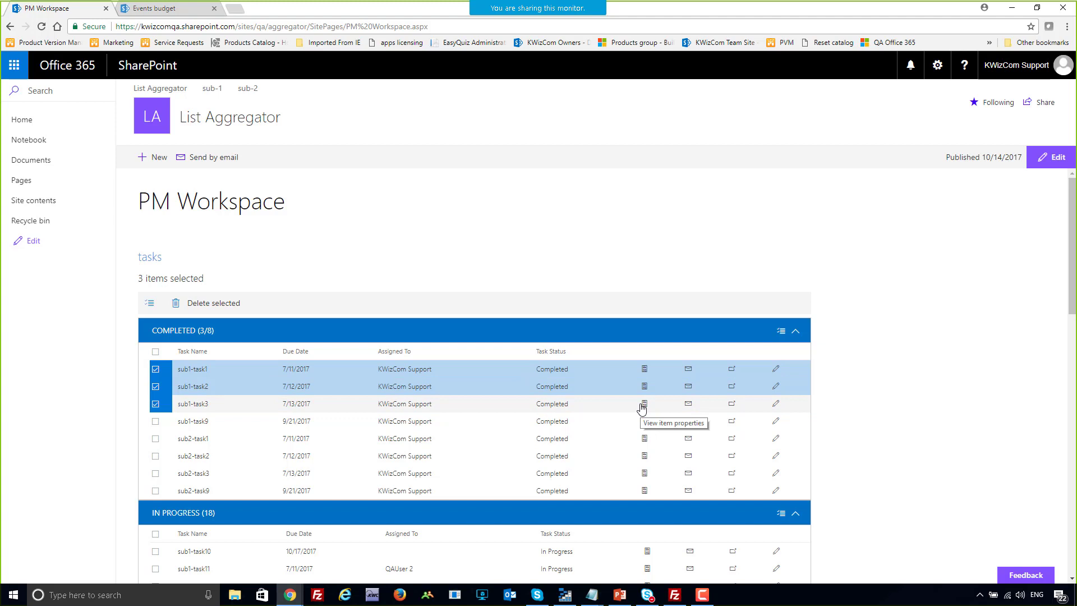
# - Open the edit form of the completed task sub1-task3 and return to the PM Workspace task list
pyautogui.click(775, 403)
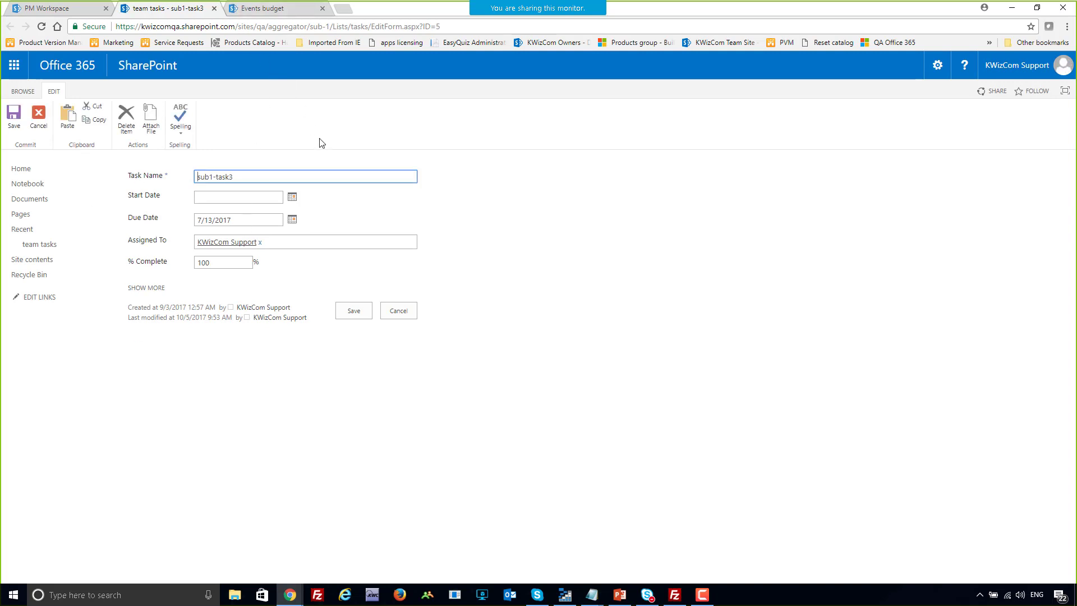
pyautogui.scroll(-5, 816, 507)
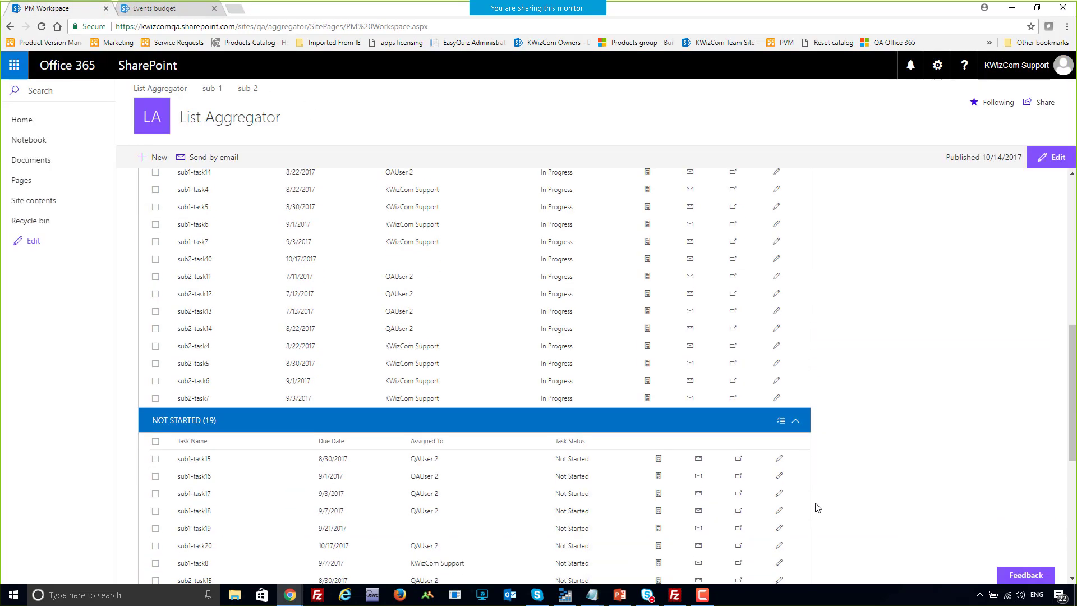
pyautogui.scroll(7, 816, 508)
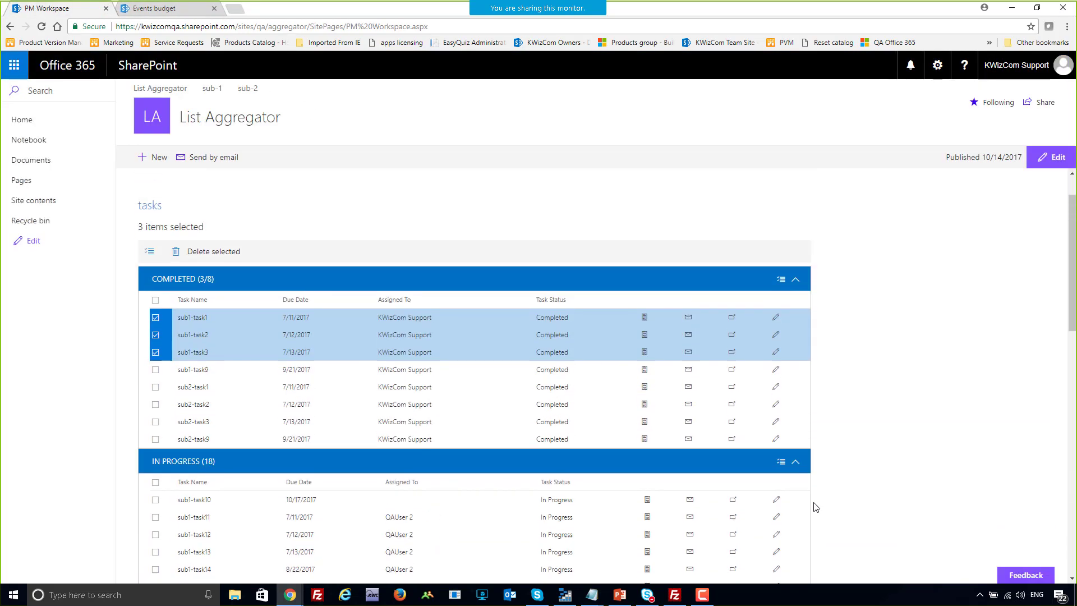
# - Add sub1-task9 and sub2-task1 to the selected tasks, and collapse and re-expand the Completed group
pyautogui.scroll(1, 816, 508)
pyautogui.click(155, 421)
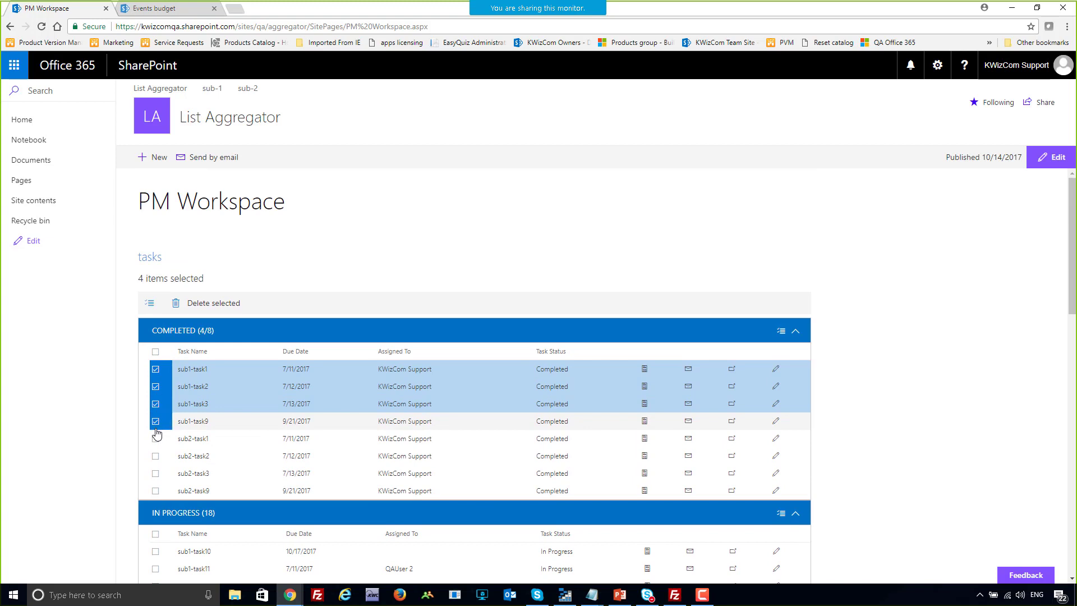
pyautogui.click(156, 438)
pyautogui.moveTo(138, 279); pyautogui.dragTo(205, 282)
pyautogui.click(218, 282)
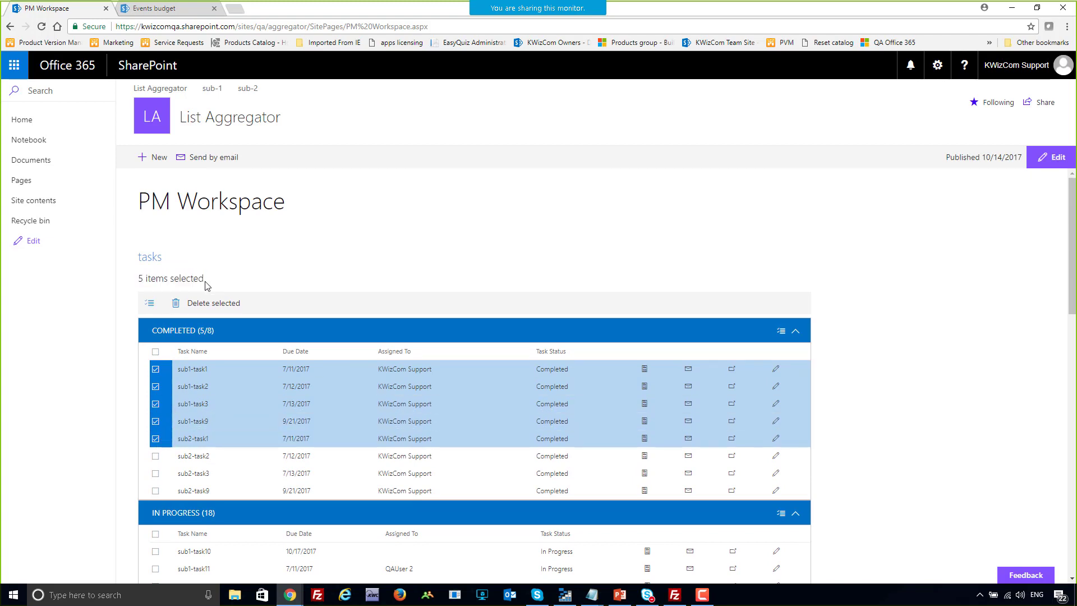
pyautogui.click(202, 335)
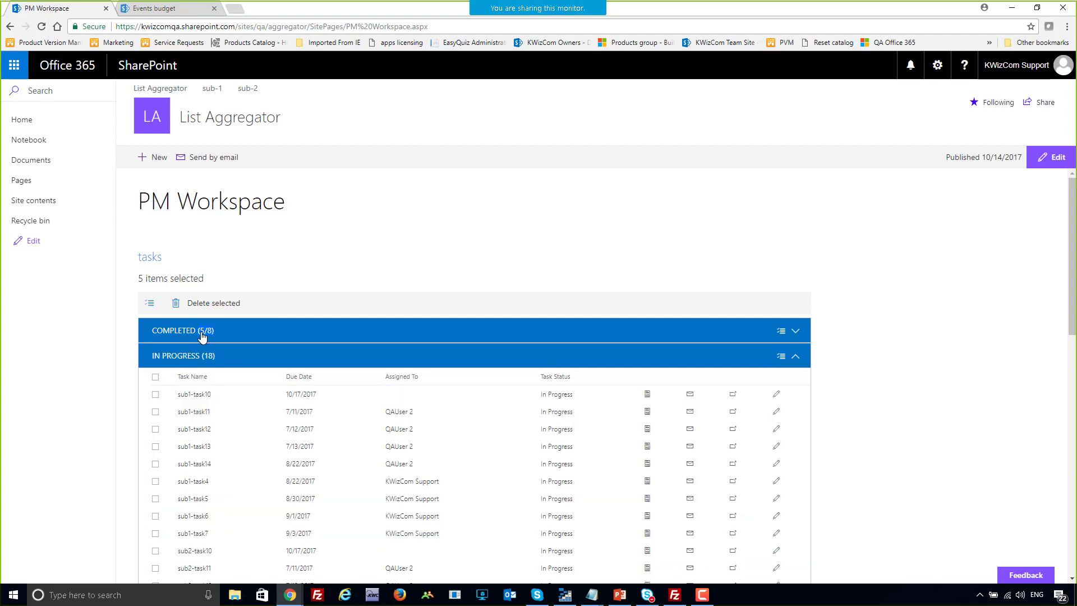
pyautogui.click(203, 335)
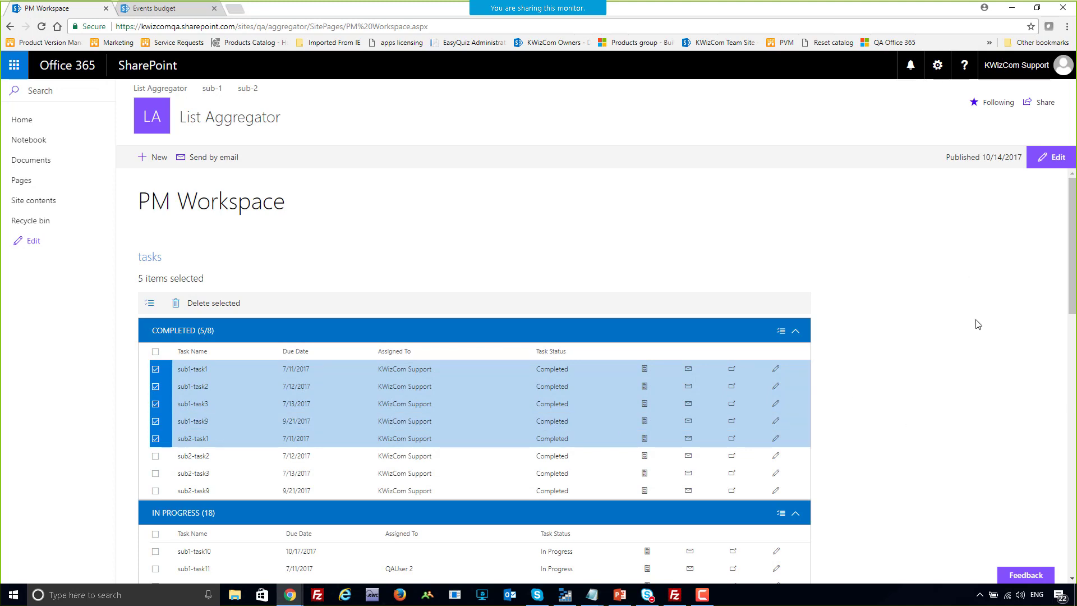
# - Put the PM Workspace page into edit mode, view it full screen, and open the List aggregator web part's properties
pyautogui.click(1049, 161)
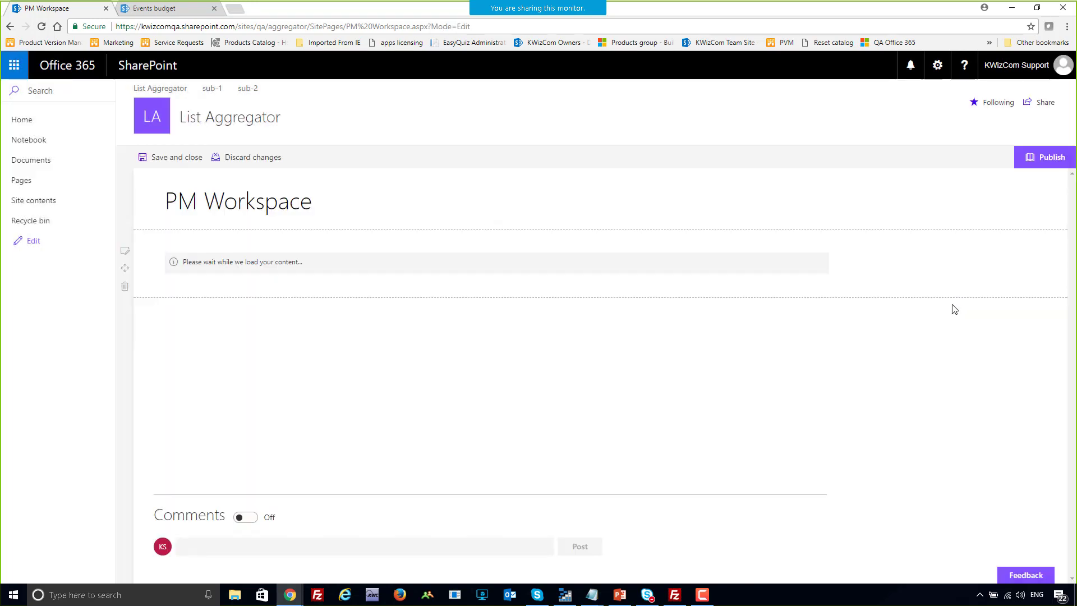
pyautogui.press('F11')
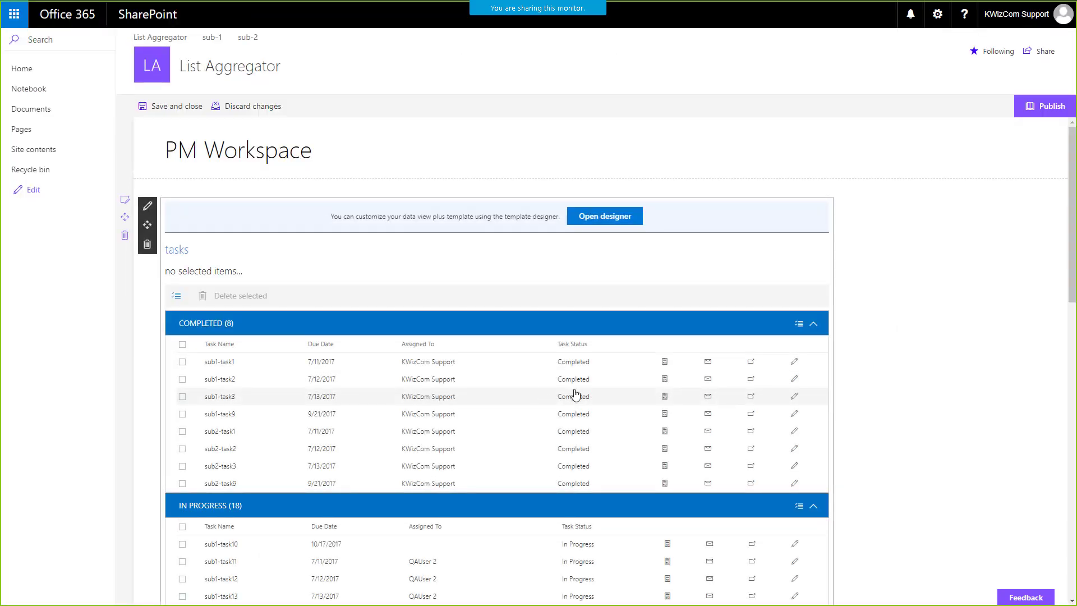
pyautogui.click(149, 208)
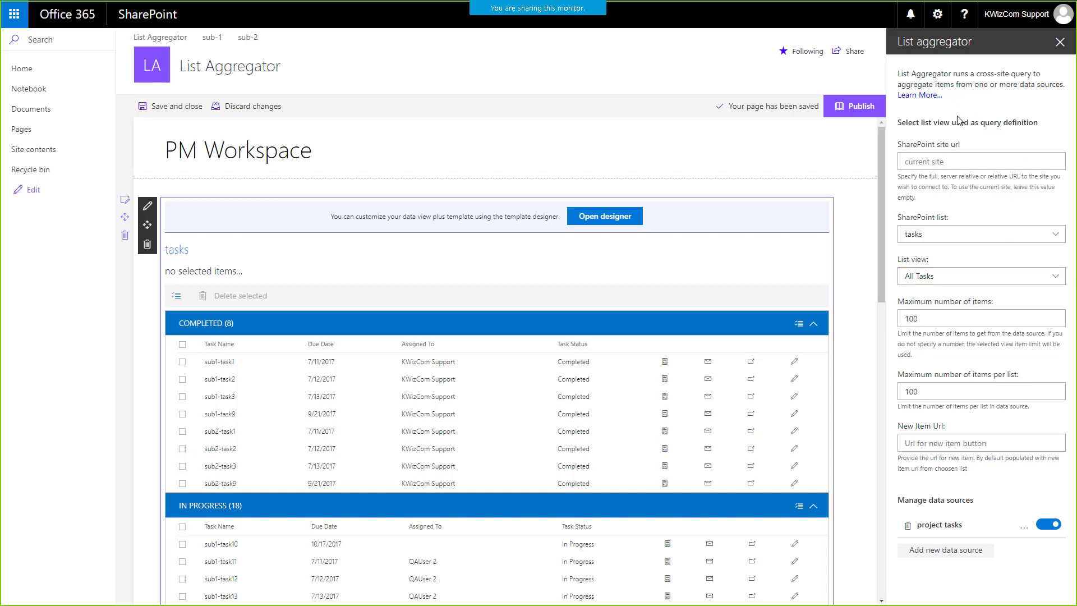
# - Examine the web part's query definition settings, covering the site URL, list view, maximum number of items and data sources
pyautogui.moveTo(918, 122); pyautogui.dragTo(1041, 133)
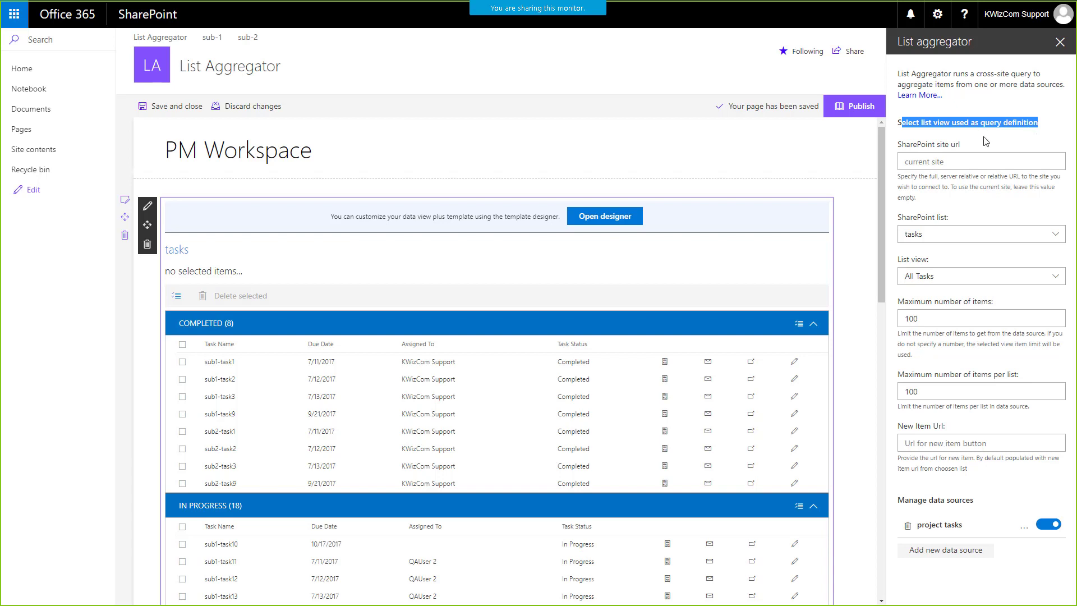
pyautogui.moveTo(899, 147); pyautogui.dragTo(962, 149)
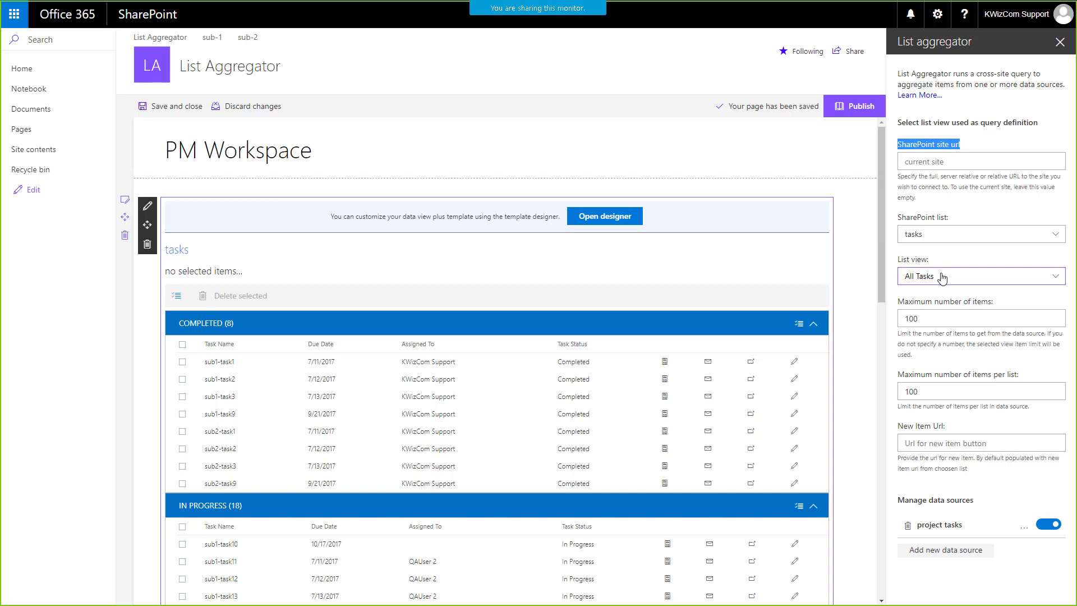
pyautogui.moveTo(899, 304); pyautogui.dragTo(1002, 305)
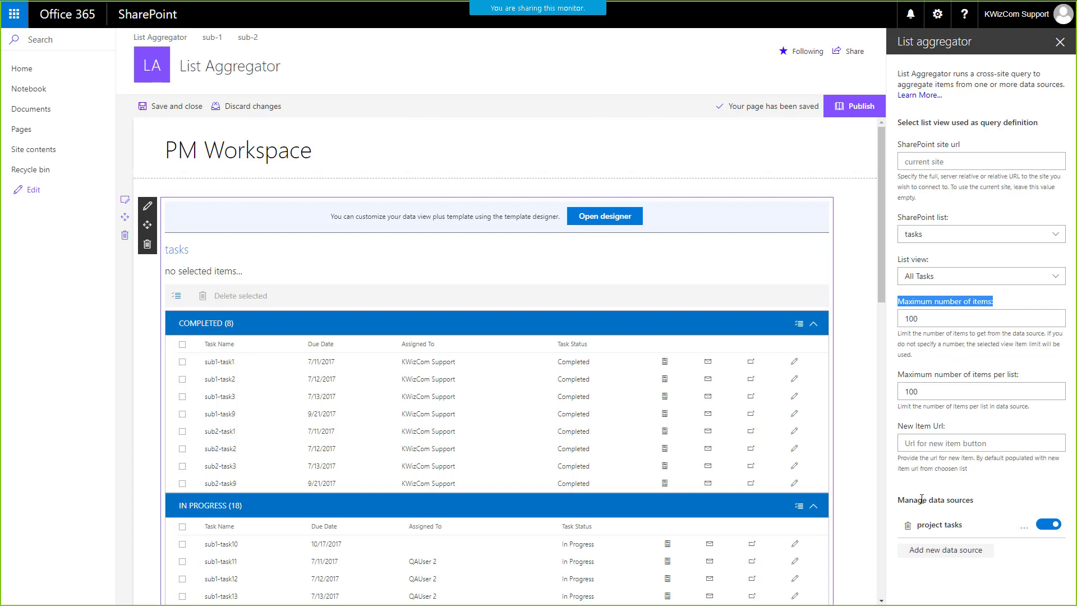
pyautogui.moveTo(897, 501); pyautogui.dragTo(998, 492)
pyautogui.click(994, 492)
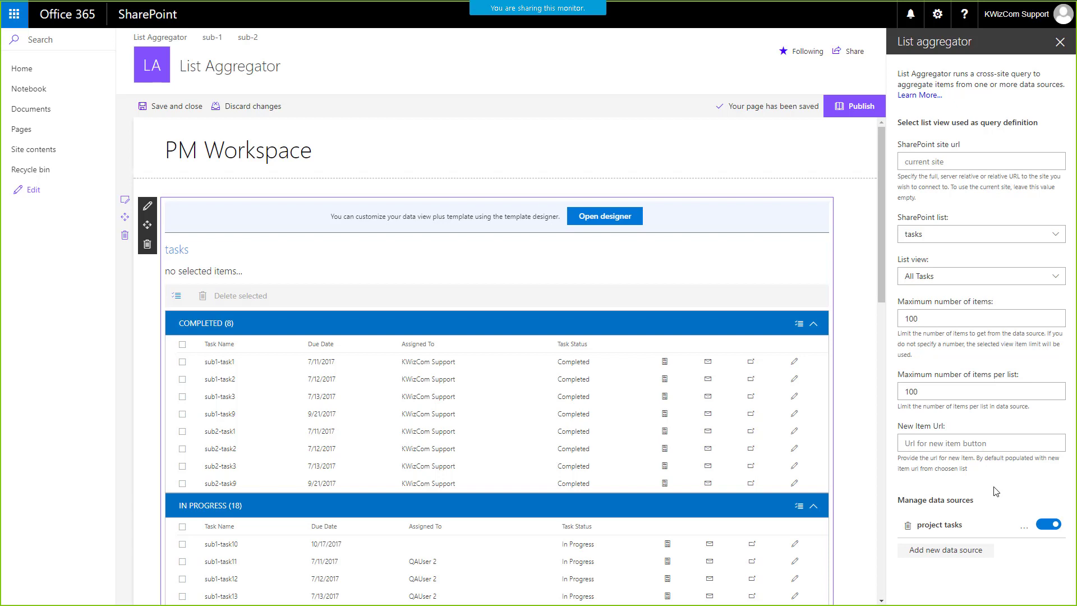
# - Open the project tasks data source configuration and examine its friendly name and the available aggregation scopes
pyautogui.click(951, 529)
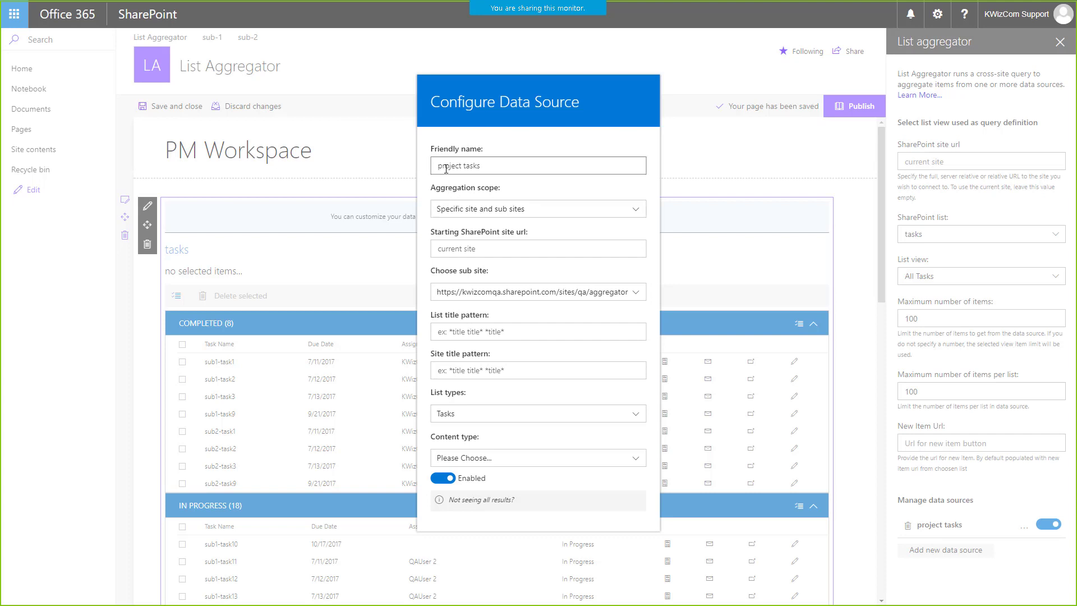
pyautogui.moveTo(487, 167); pyautogui.dragTo(434, 166)
pyautogui.click(521, 143)
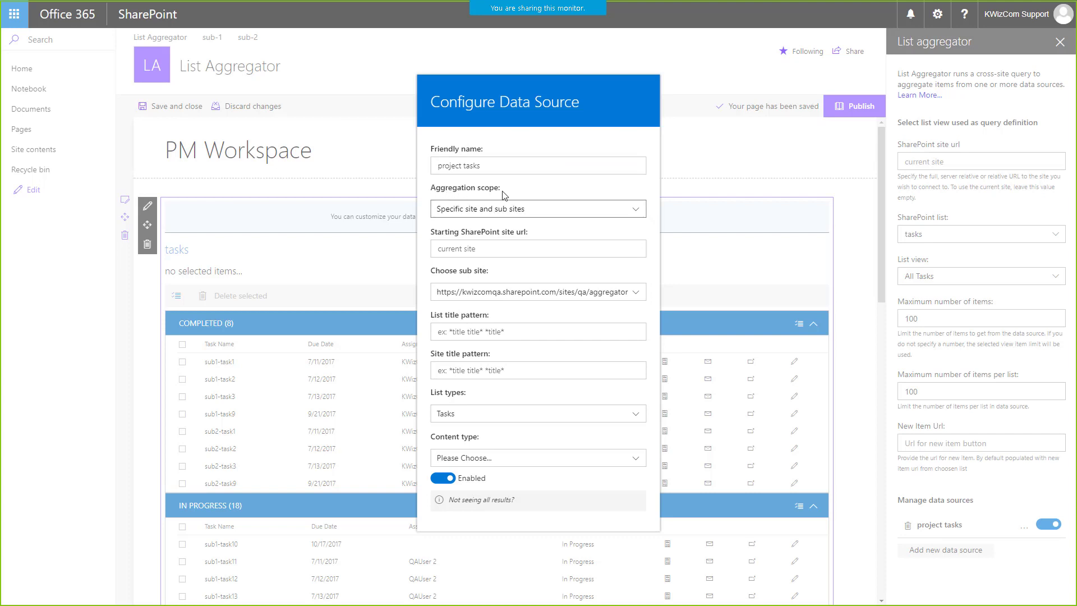
pyautogui.click(636, 212)
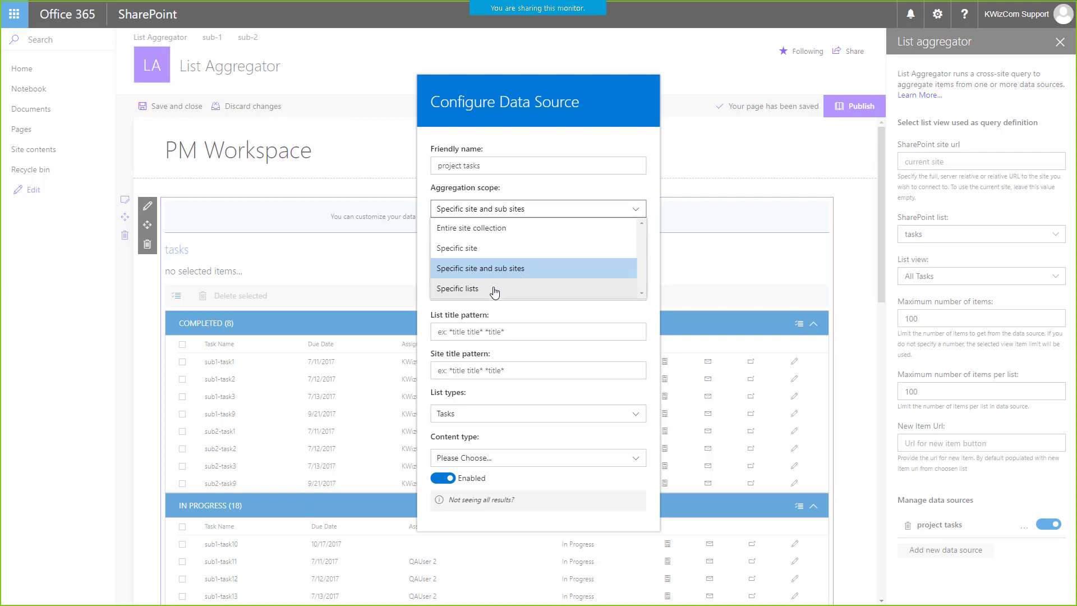
pyautogui.click(535, 192)
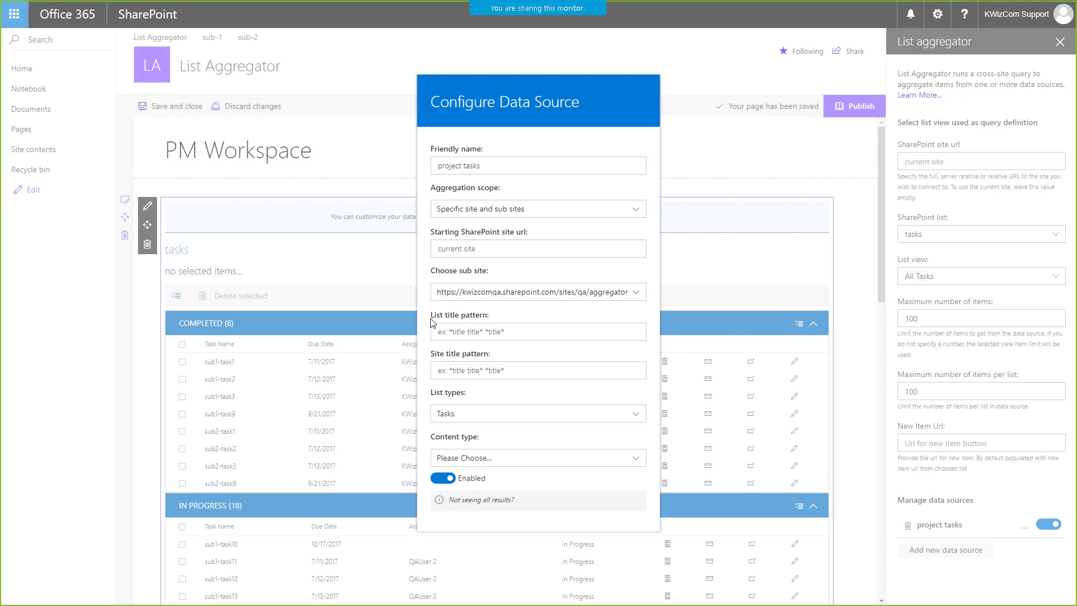
# - Examine the data source's list title pattern and site title pattern filters
pyautogui.moveTo(431, 322); pyautogui.dragTo(493, 316)
pyautogui.click(505, 317)
pyautogui.moveTo(429, 317); pyautogui.dragTo(500, 320)
pyautogui.click(473, 330)
pyautogui.moveTo(431, 355); pyautogui.dragTo(495, 359)
pyautogui.click(520, 355)
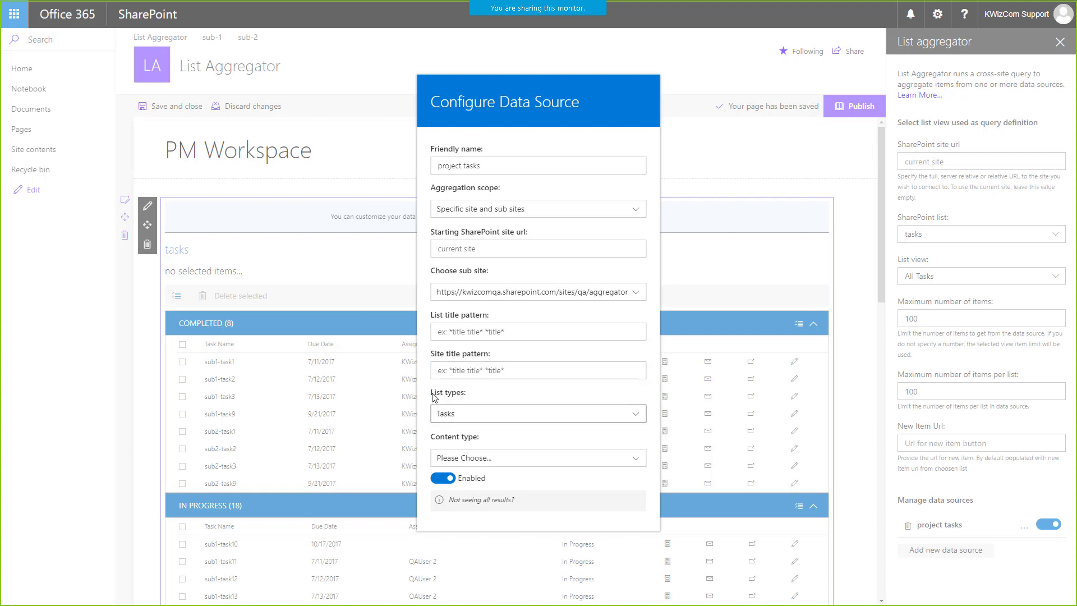
# - Examine the list types offered for the data source and its content type setting
pyautogui.moveTo(430, 394); pyautogui.dragTo(474, 395)
pyautogui.click(447, 418)
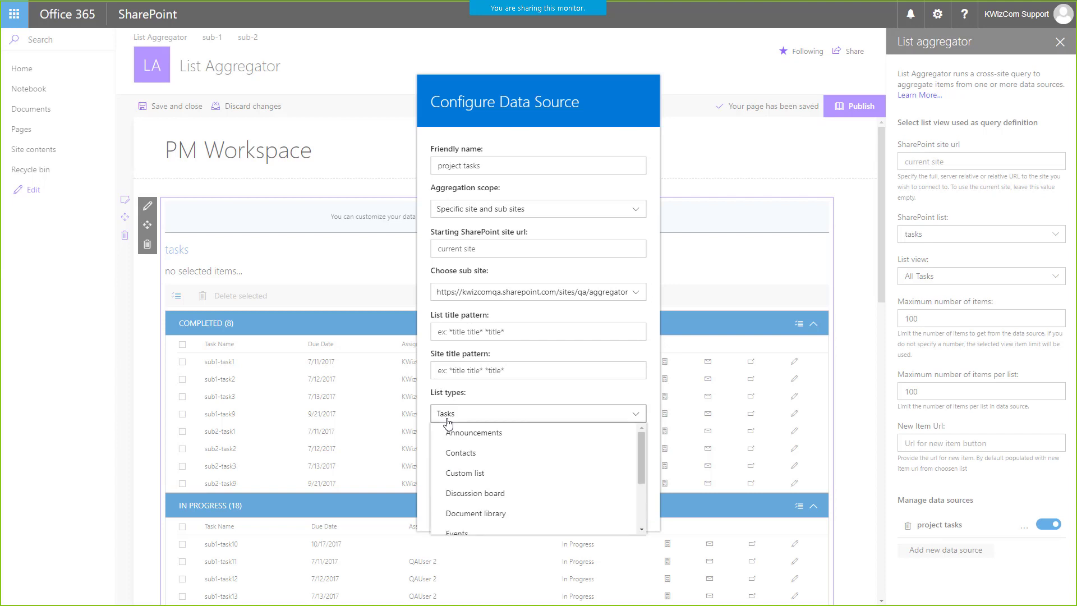
pyautogui.scroll(-3, 503, 455)
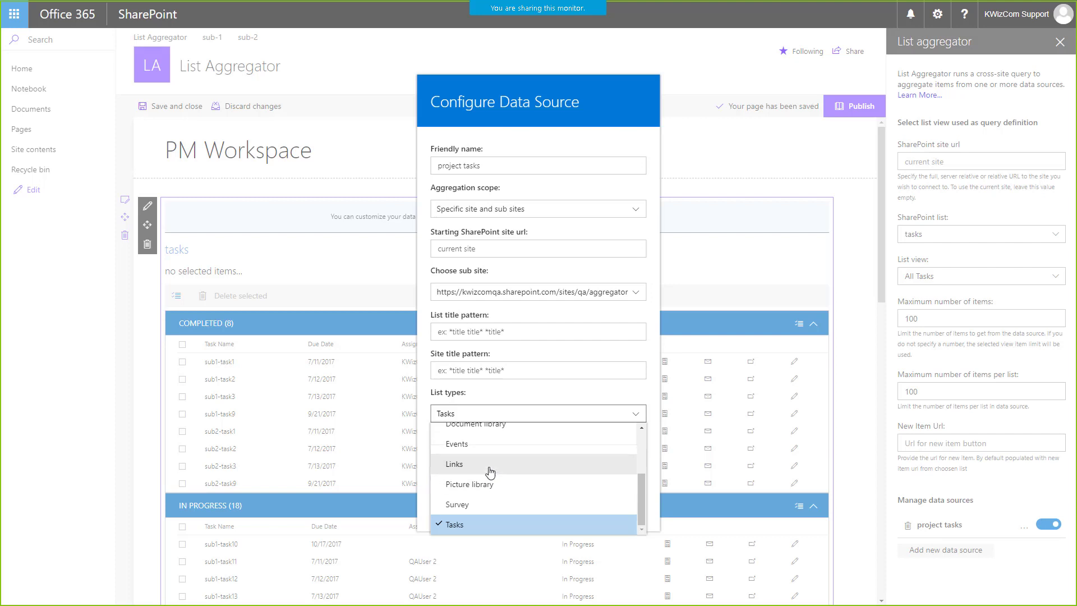
pyautogui.click(537, 394)
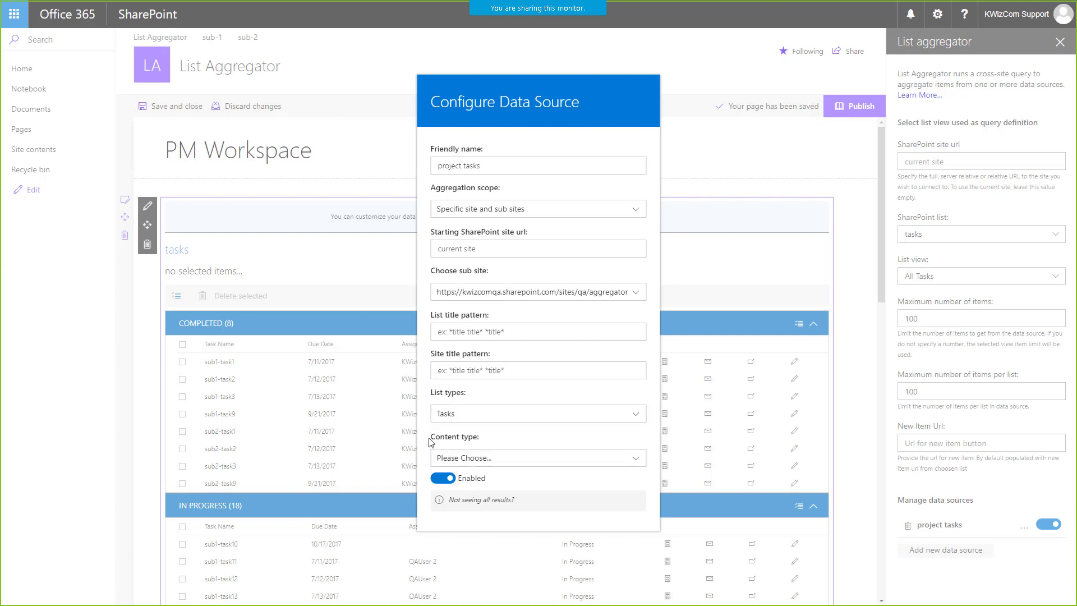
pyautogui.moveTo(429, 442); pyautogui.dragTo(493, 442)
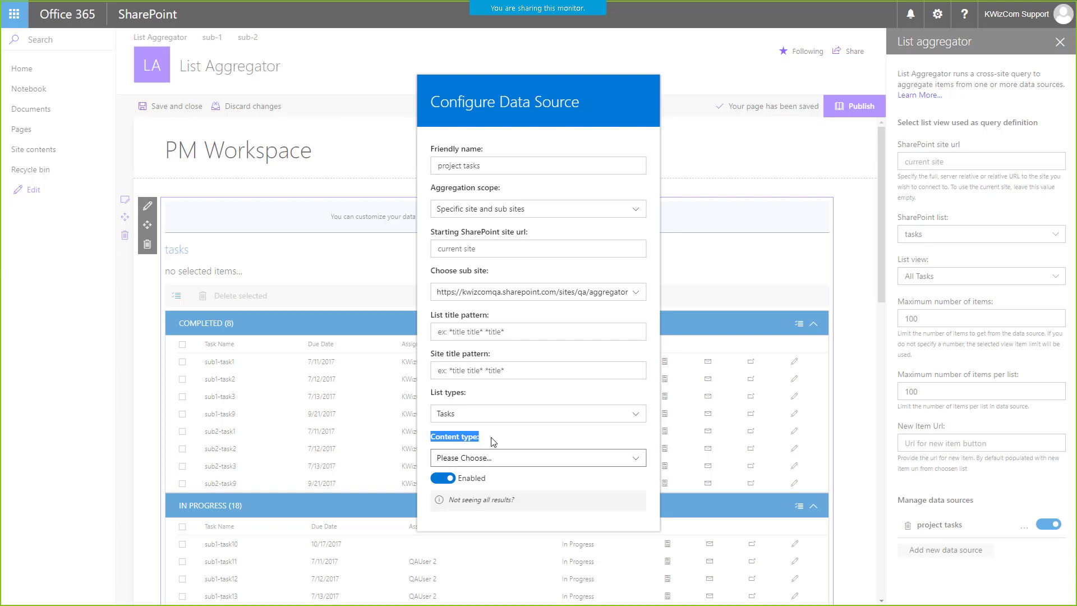
# - Close the project tasks data source configuration and open the template designer
pyautogui.click(506, 440)
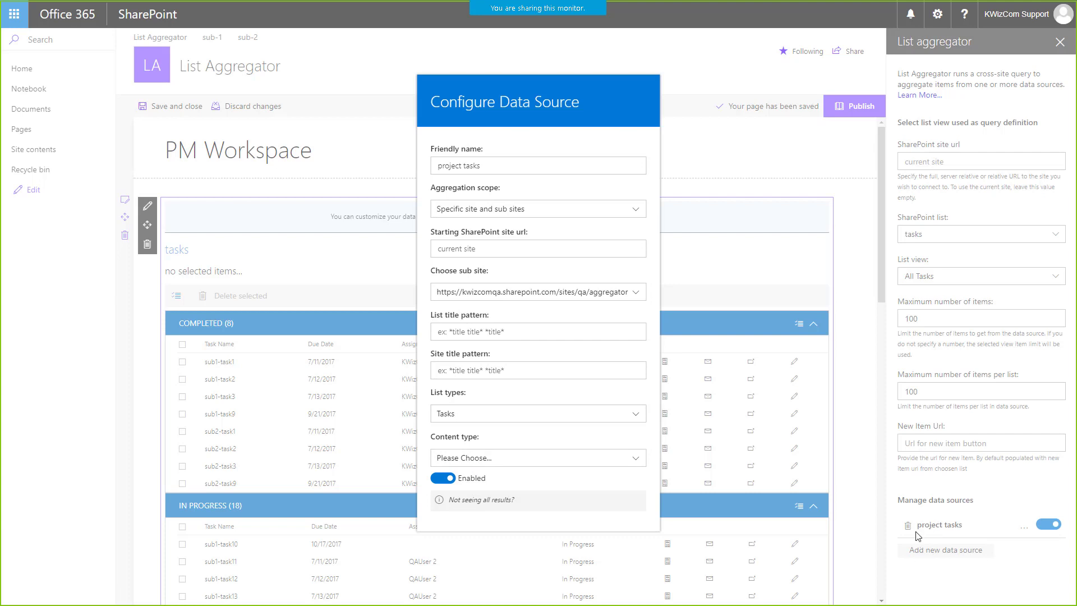
pyautogui.click(908, 580)
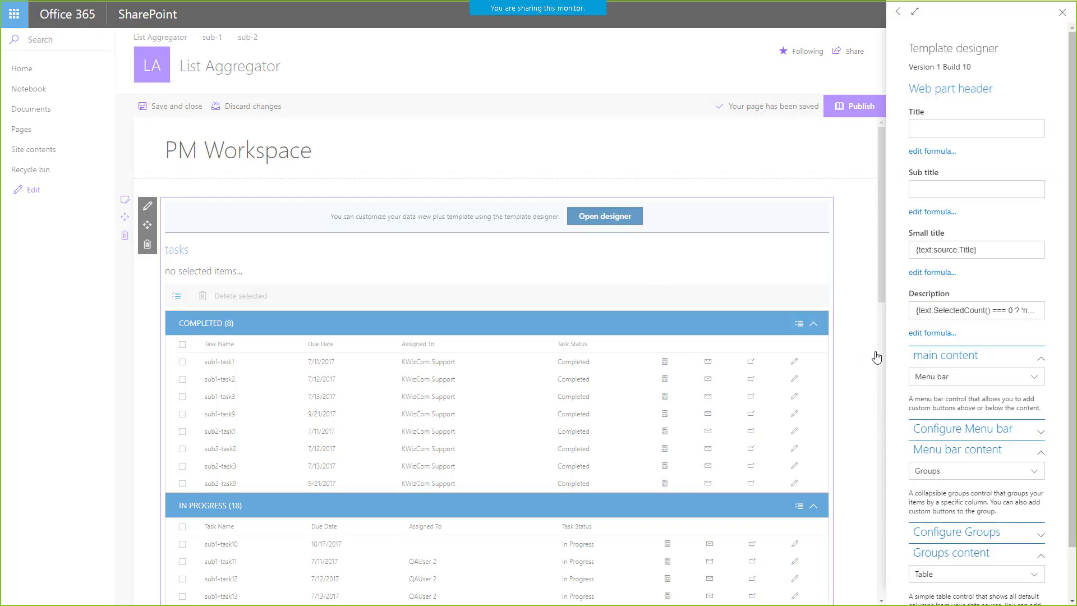
# - Try the template designer's wide layout and docking on the opposite side, and restore its original width and side
pyautogui.click(965, 126)
pyautogui.click(915, 13)
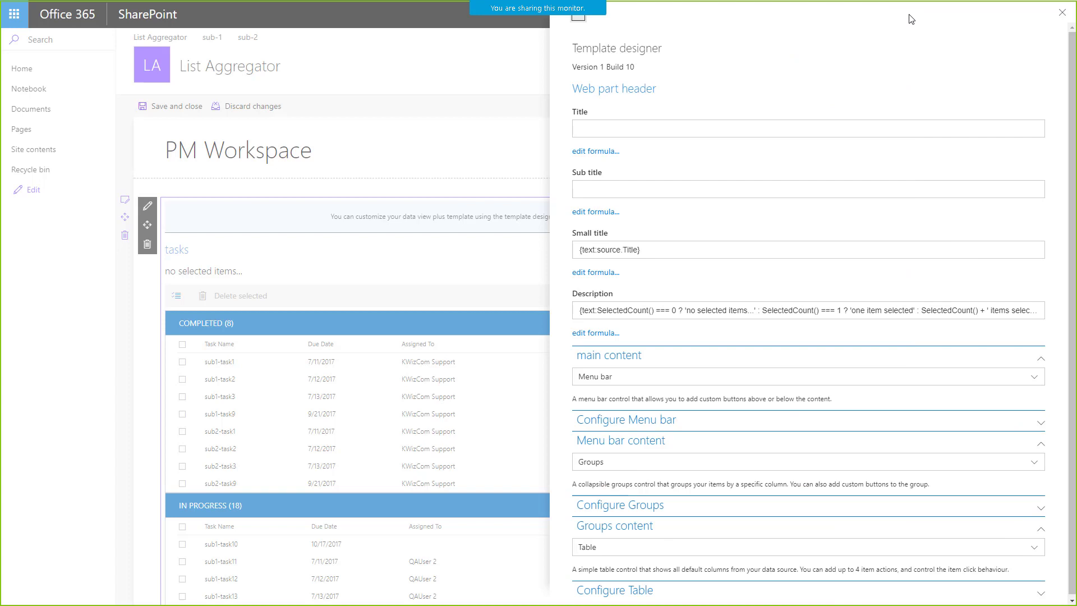
pyautogui.click(578, 17)
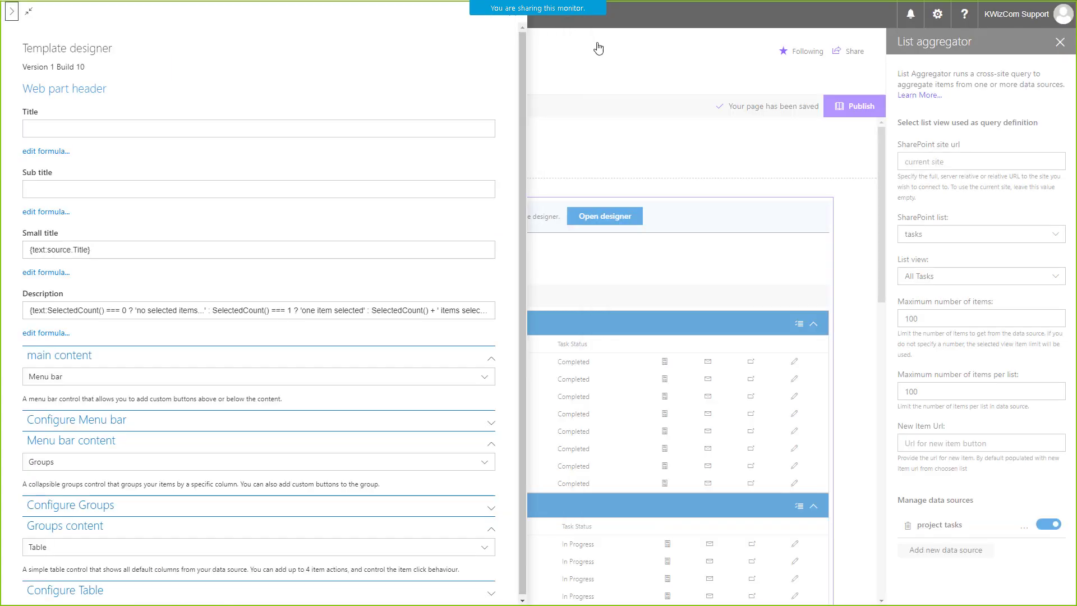
pyautogui.click(28, 11)
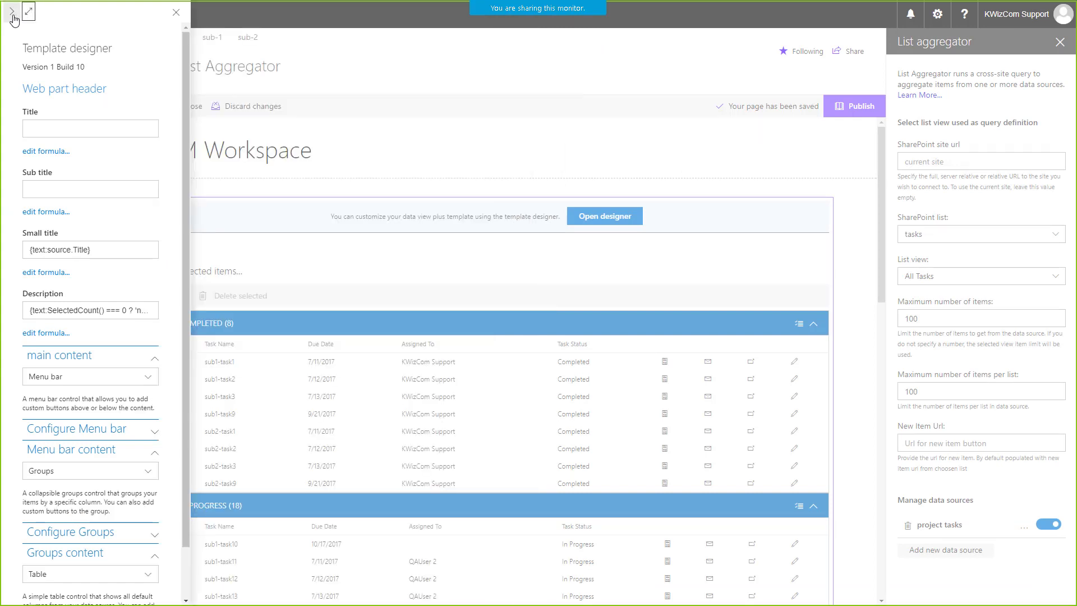
pyautogui.click(12, 12)
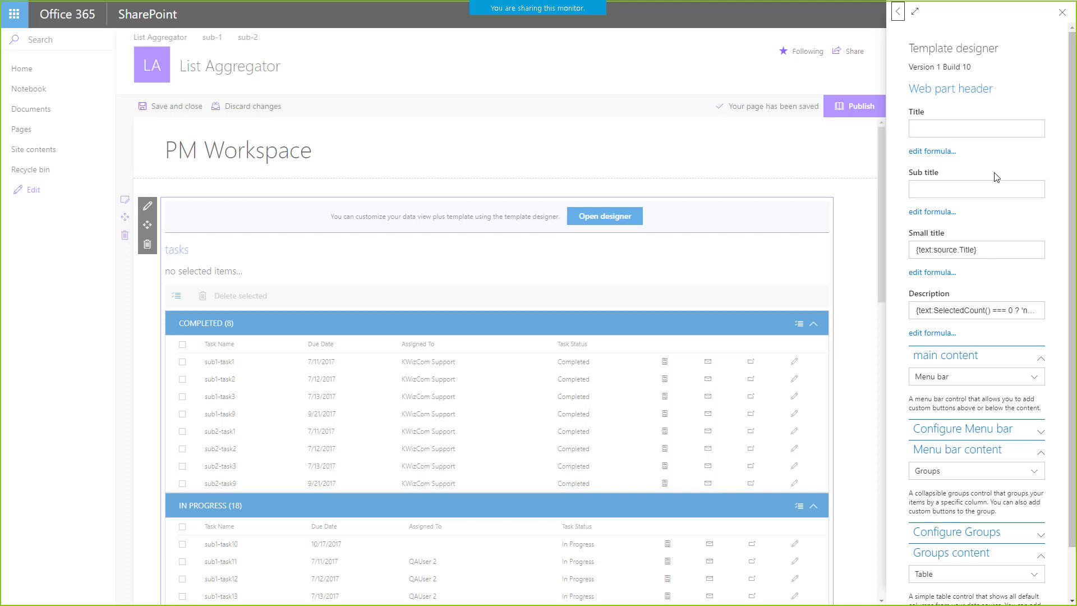
# - Set the web part header's title to "Tasks"
pyautogui.click(942, 131)
pyautogui.moveTo(912, 90); pyautogui.dragTo(1002, 101)
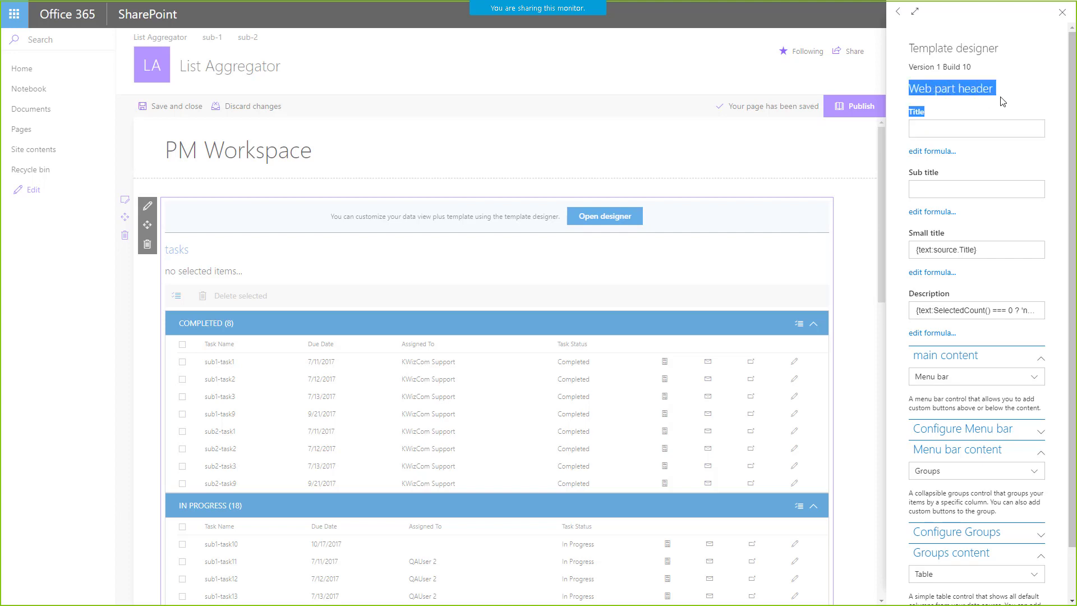
pyautogui.click(936, 130)
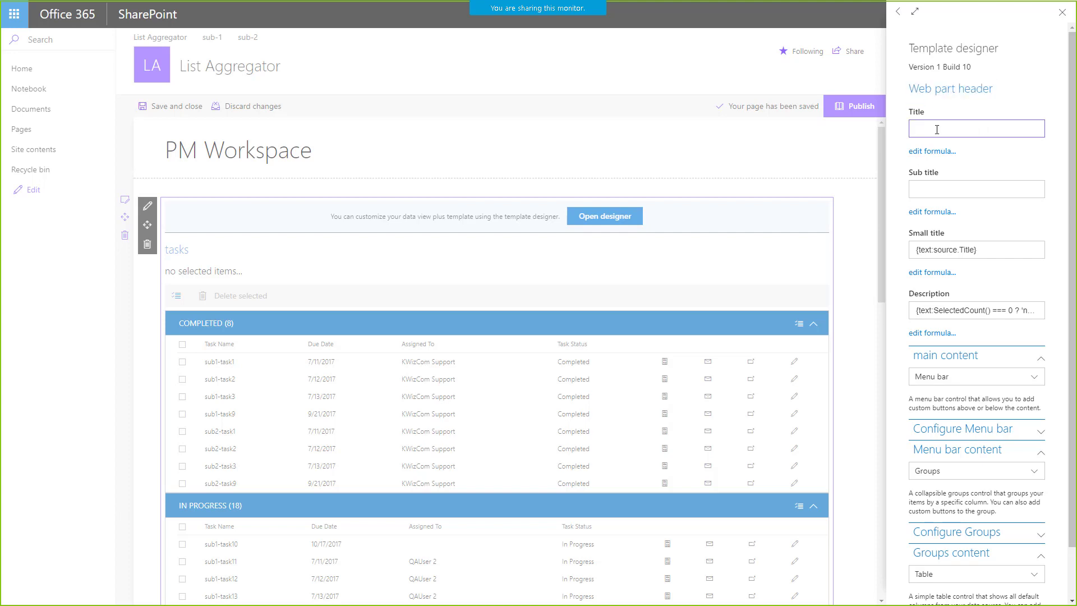
pyautogui.write('Tasks')
pyautogui.click(992, 152)
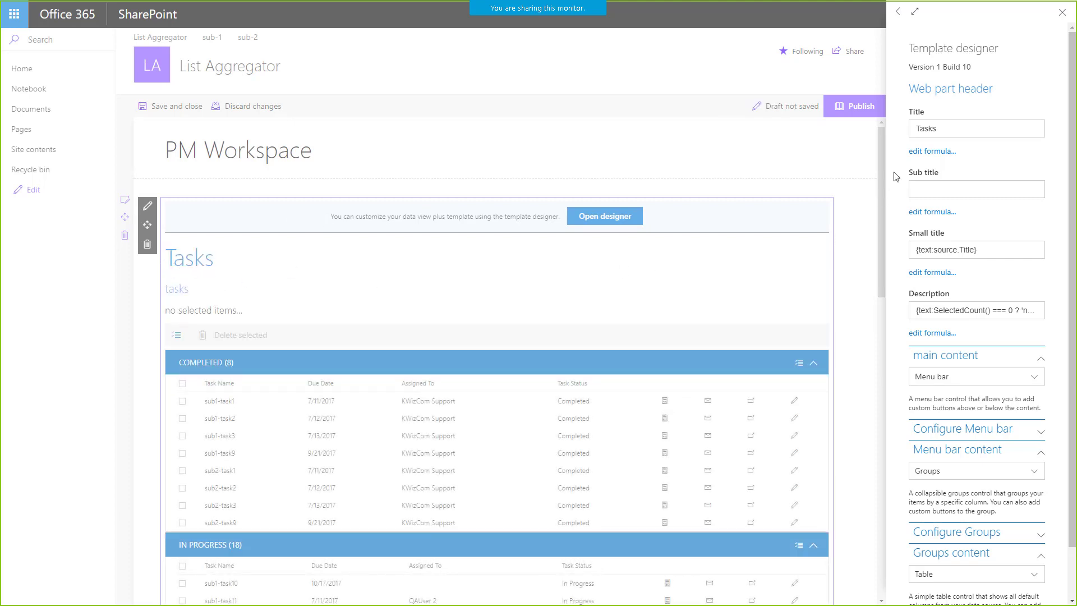
# - Clear the web part header's title and close the template designer
pyautogui.click(937, 124)
pyautogui.moveTo(948, 129); pyautogui.dragTo(913, 129)
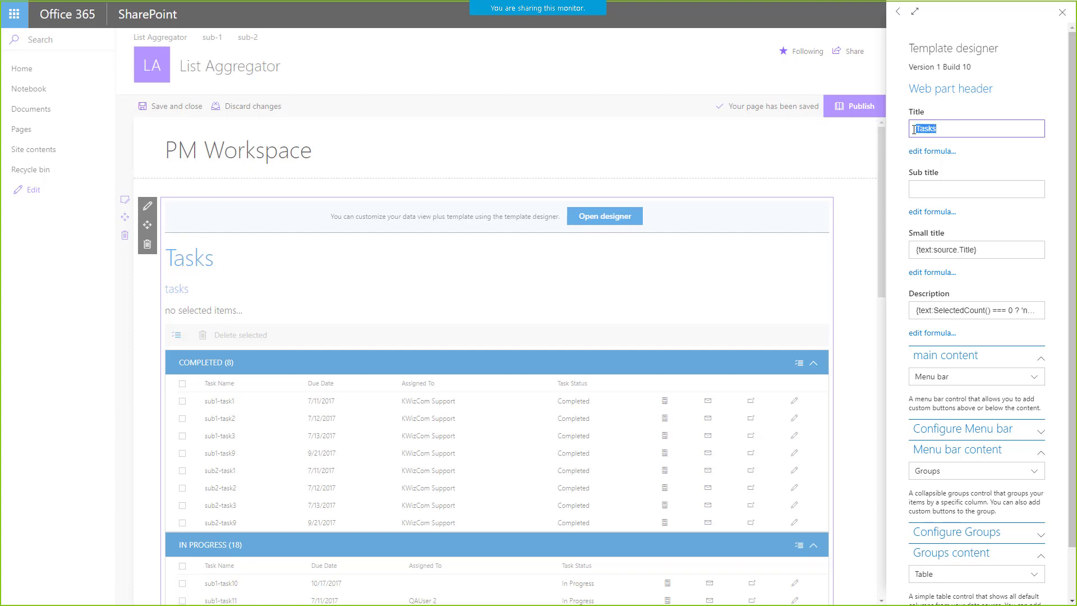
pyautogui.press('BackSpace')
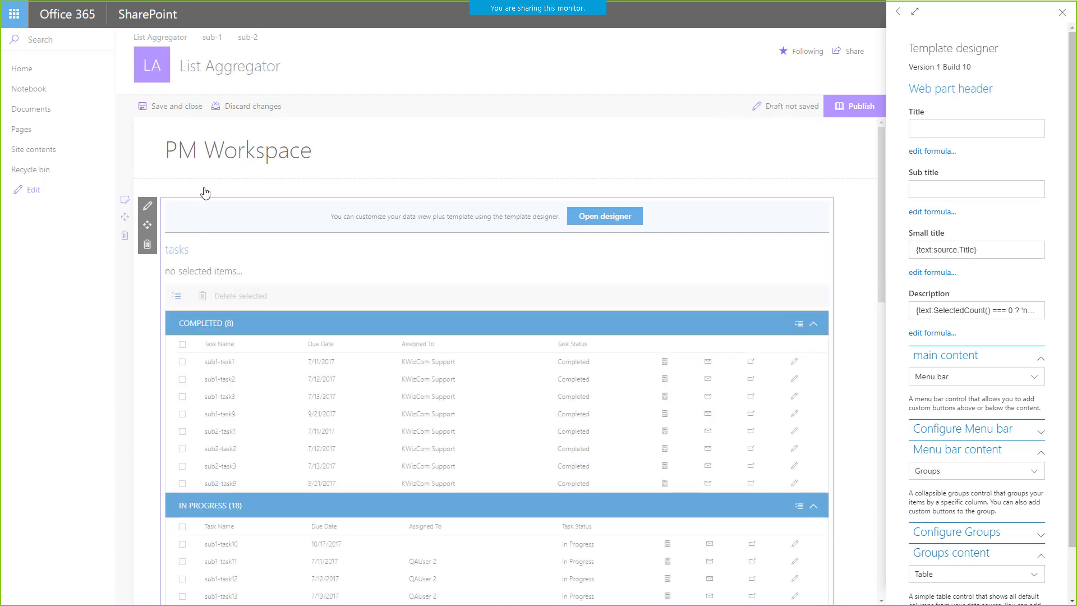
pyautogui.click(174, 258)
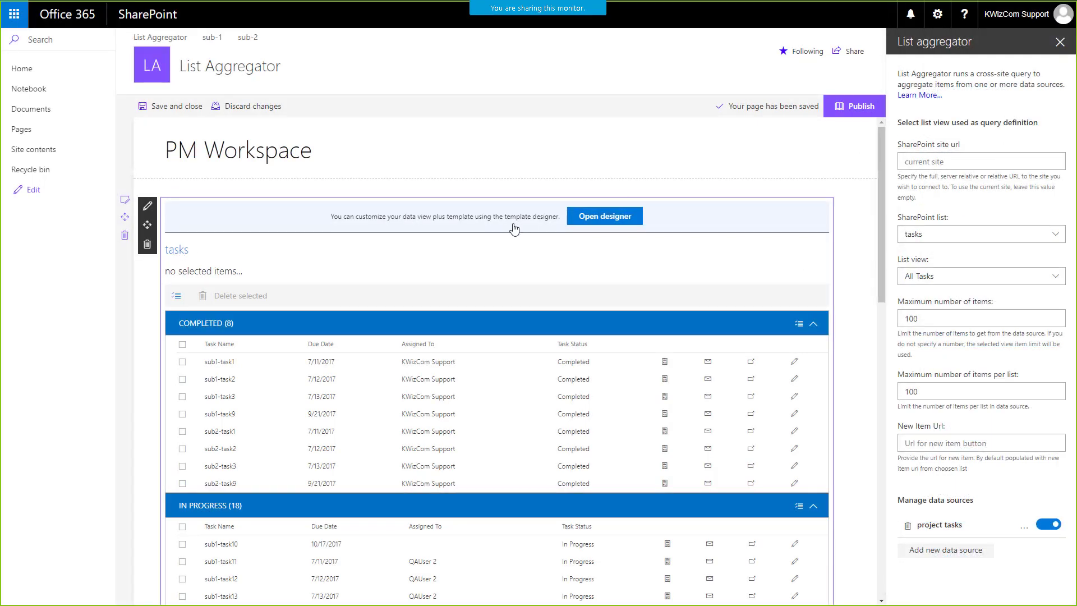
# - Reopen the template designer and open the small title's formula in the text formula editor
pyautogui.click(601, 223)
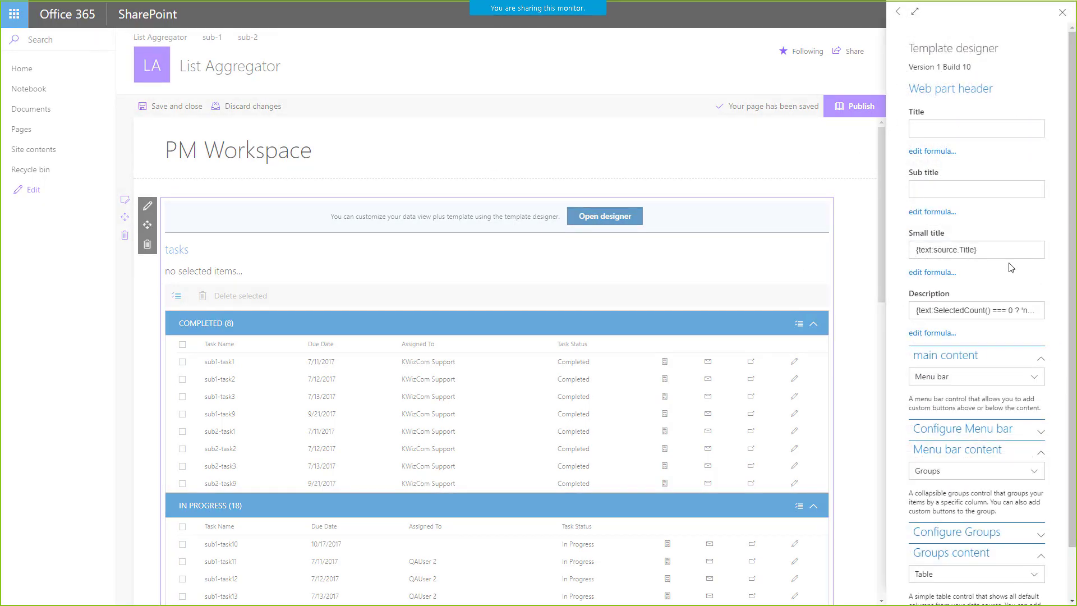
pyautogui.moveTo(984, 250); pyautogui.dragTo(914, 251)
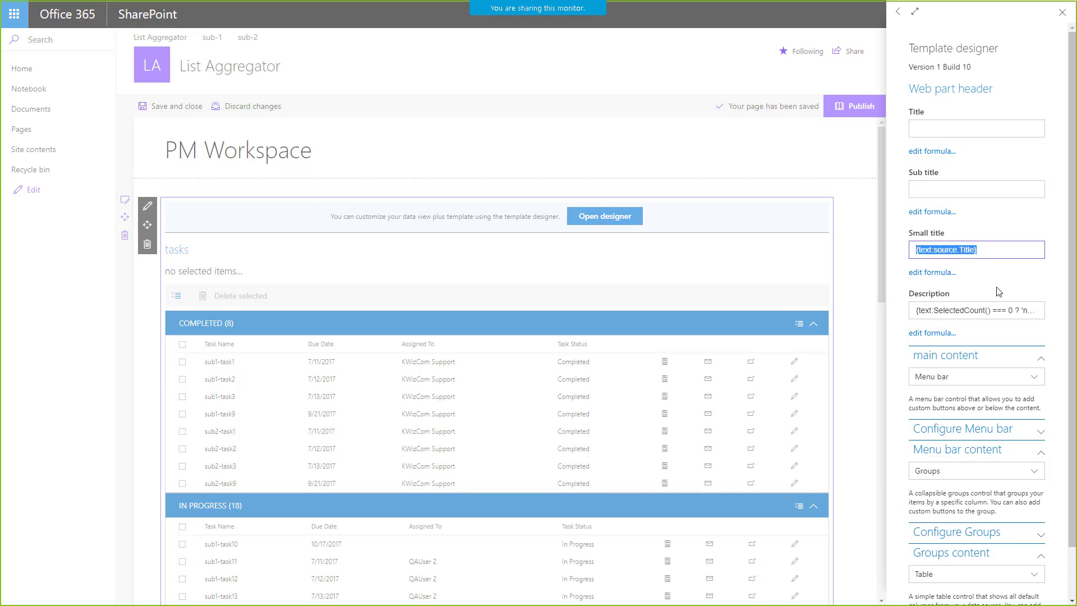
pyautogui.click(995, 273)
pyautogui.click(991, 250)
pyautogui.moveTo(990, 250); pyautogui.dragTo(915, 251)
pyautogui.click(993, 271)
pyautogui.click(936, 273)
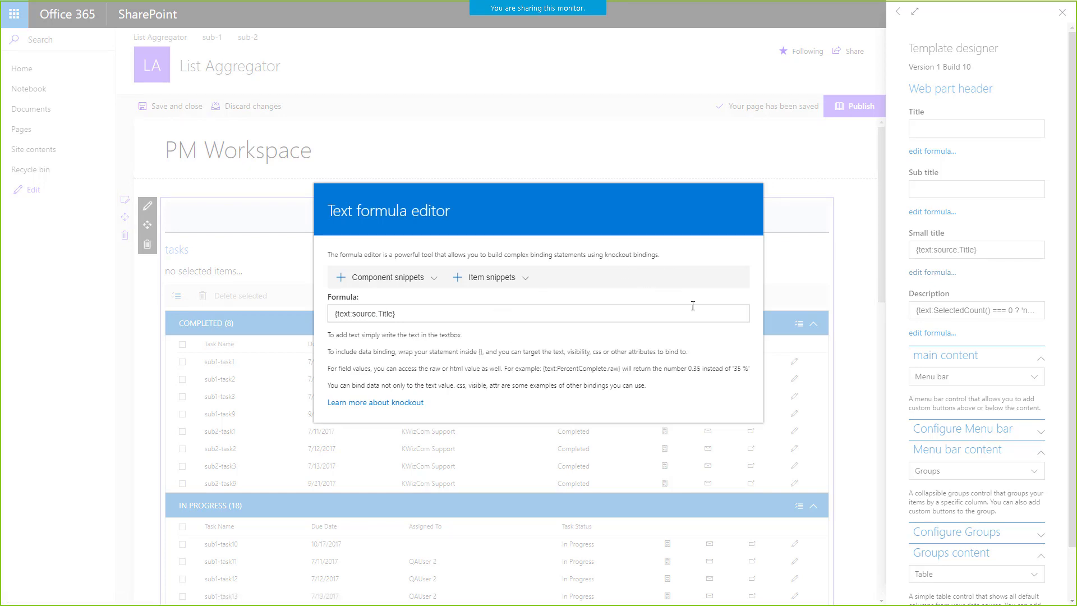
# - Examine the small title's formula and the available component snippets, and close the formula editor without changes
pyautogui.click(357, 284)
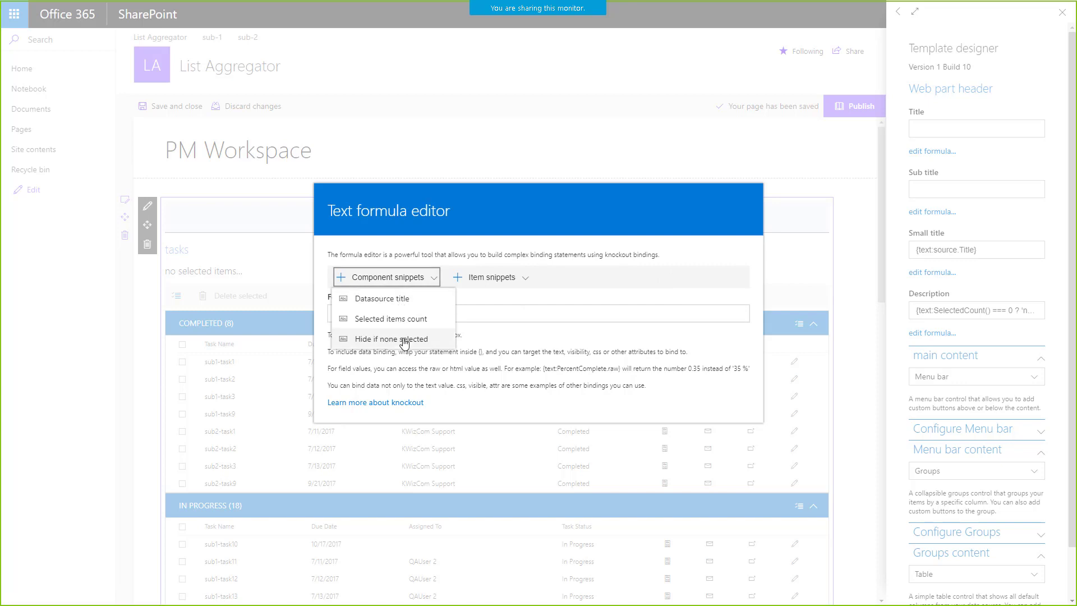
pyautogui.click(691, 261)
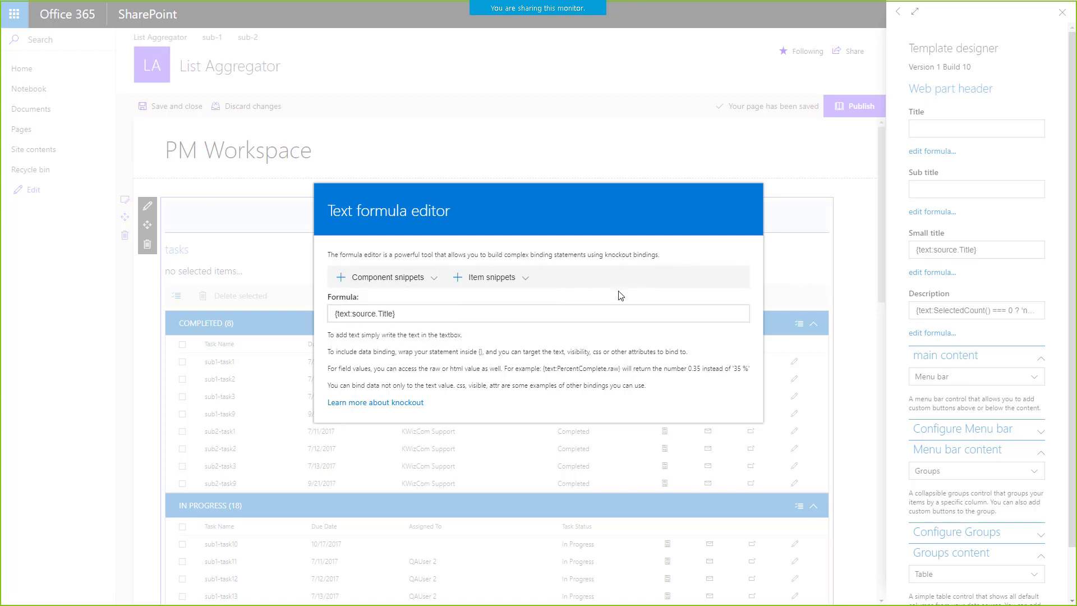
pyautogui.click(401, 313)
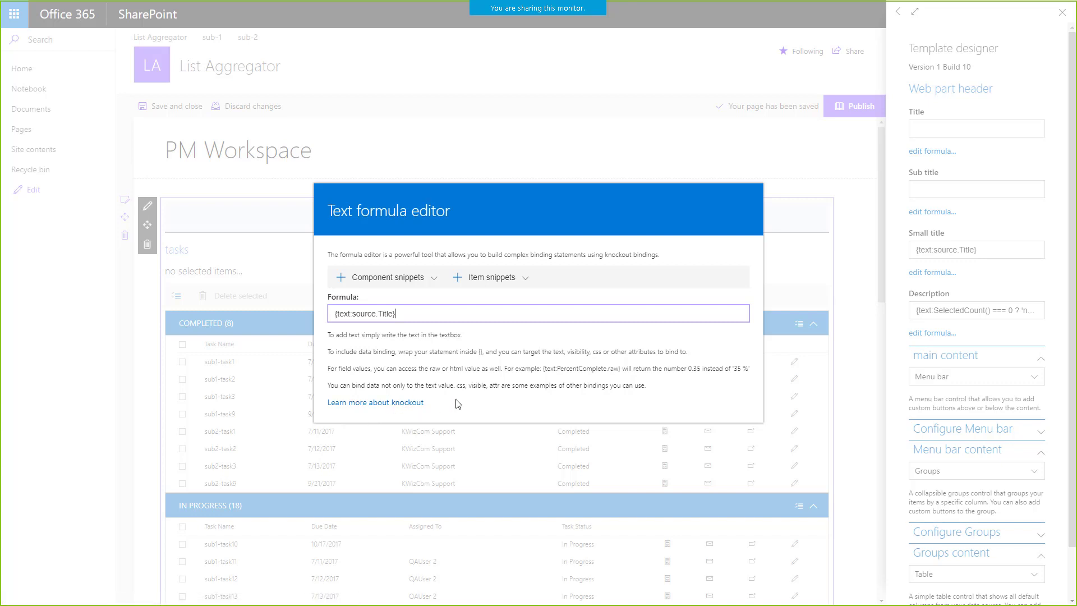
pyautogui.moveTo(403, 309); pyautogui.dragTo(336, 313)
pyautogui.click(389, 282)
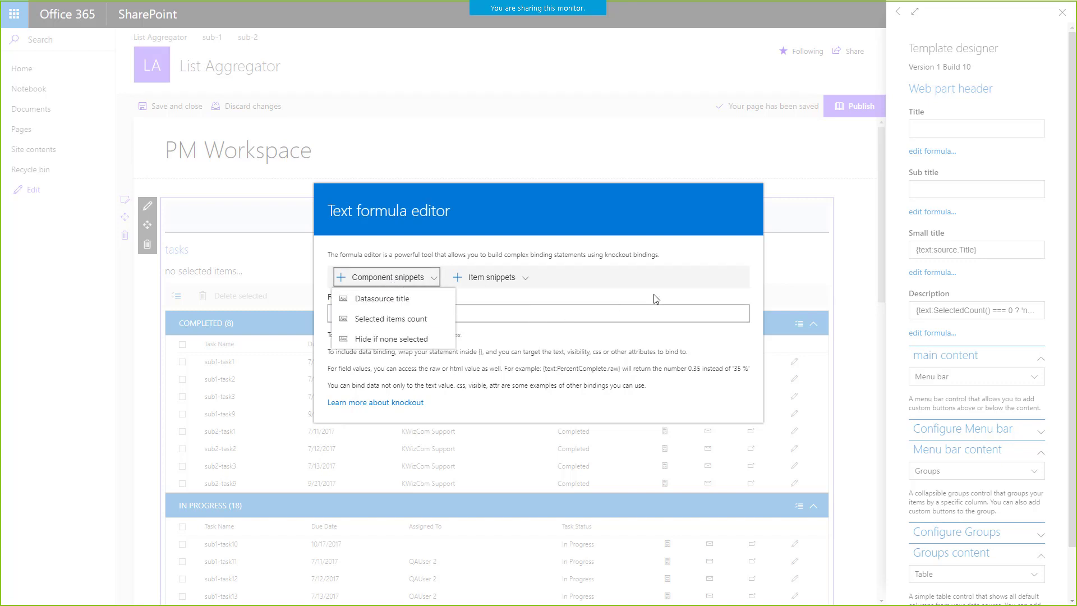
pyautogui.click(689, 282)
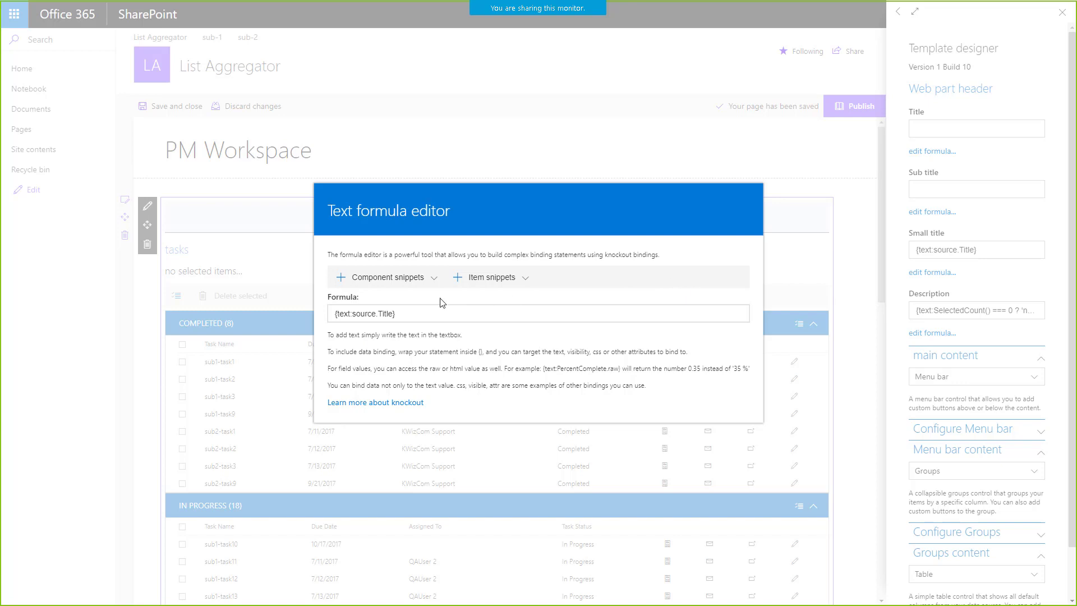
pyautogui.click(378, 285)
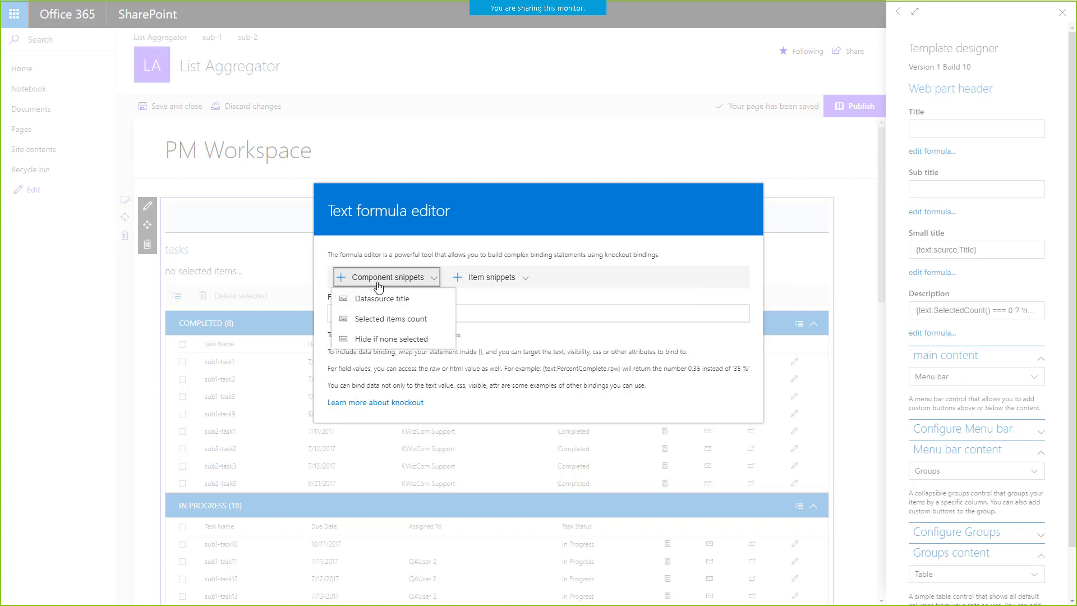
pyautogui.click(642, 302)
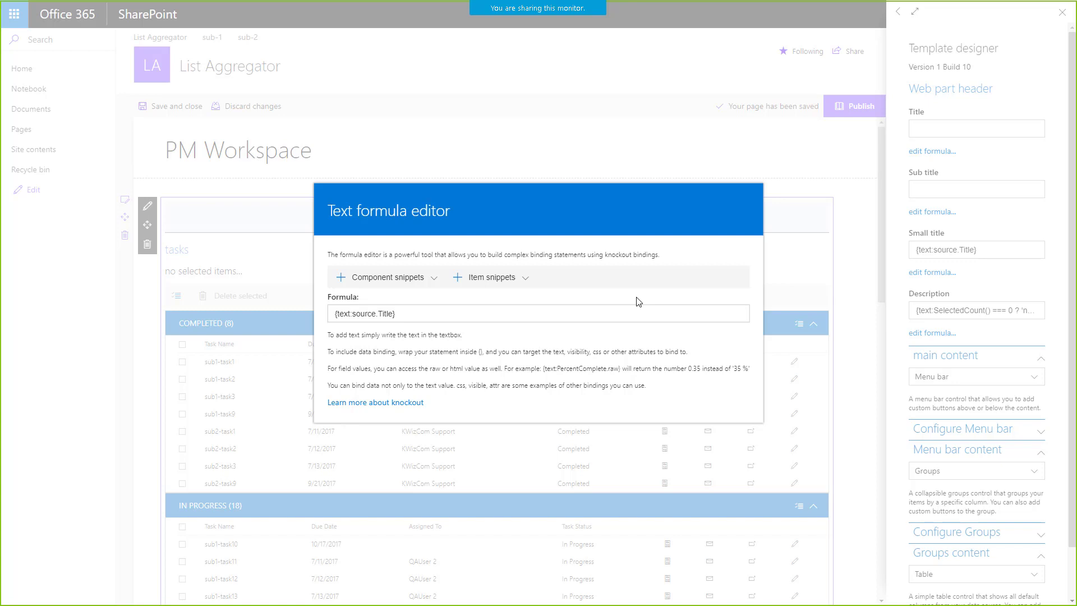
pyautogui.click(855, 277)
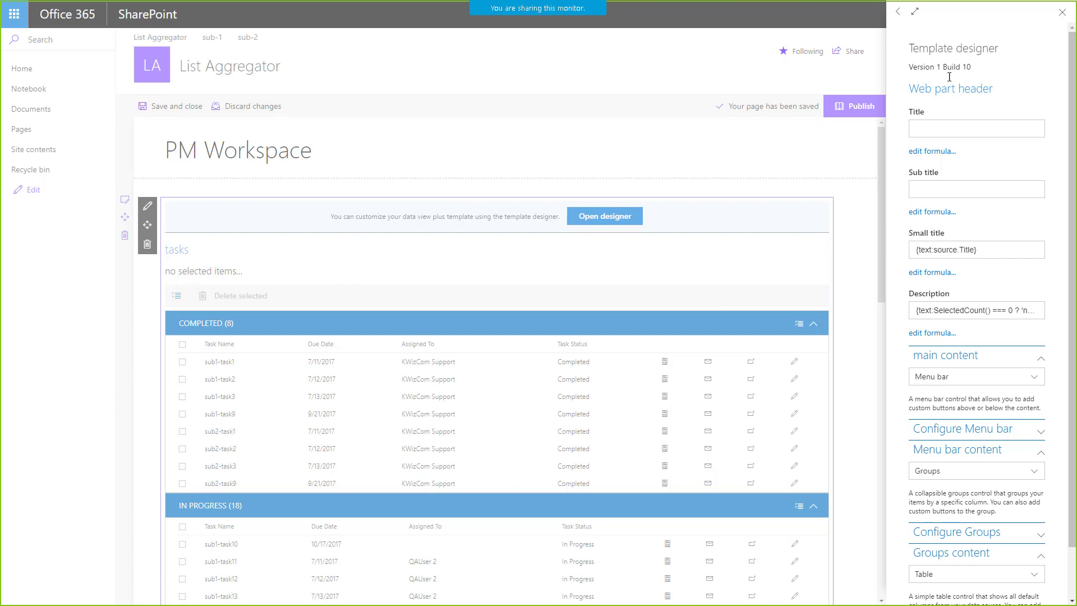
# - Close the template designer and select sub1-task1, sub1-task2 and sub1-task9 in the Completed group, checking the header's selected items label
pyautogui.click(1062, 12)
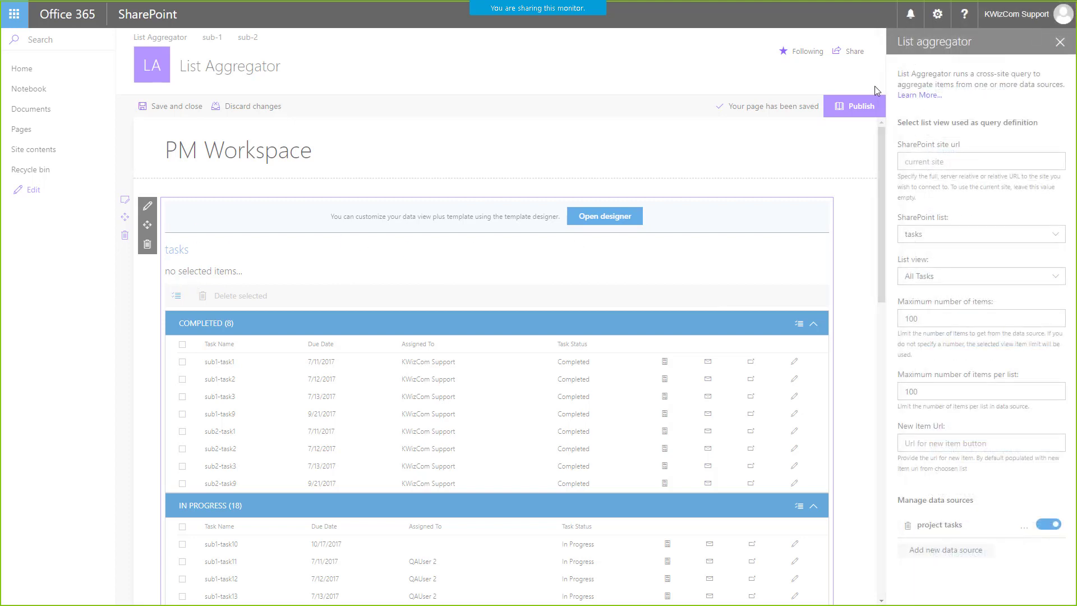
pyautogui.moveTo(248, 276); pyautogui.dragTo(168, 273)
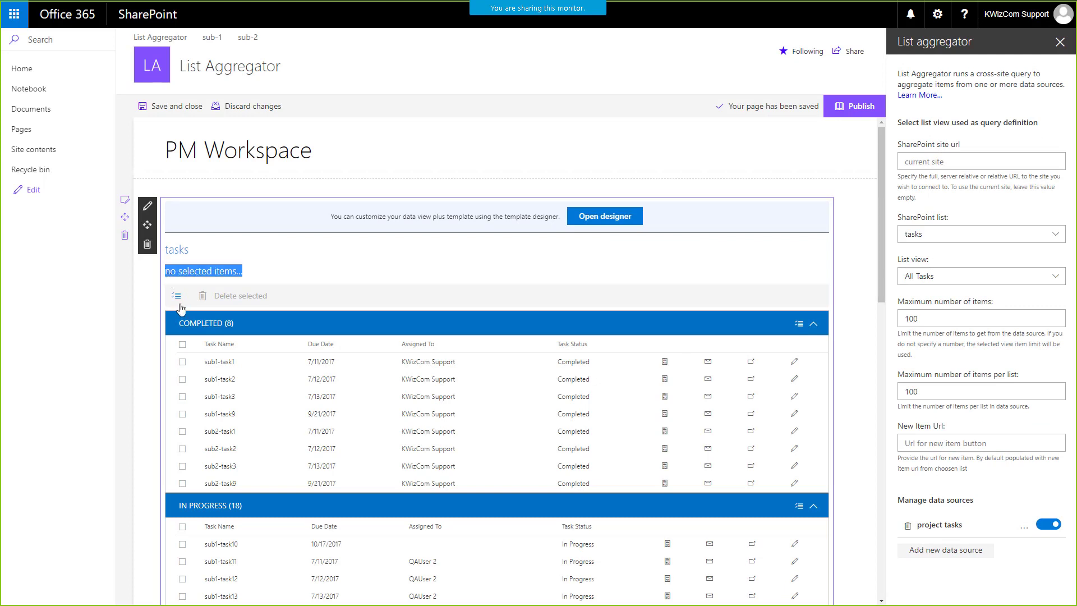
pyautogui.click(182, 361)
pyautogui.click(183, 380)
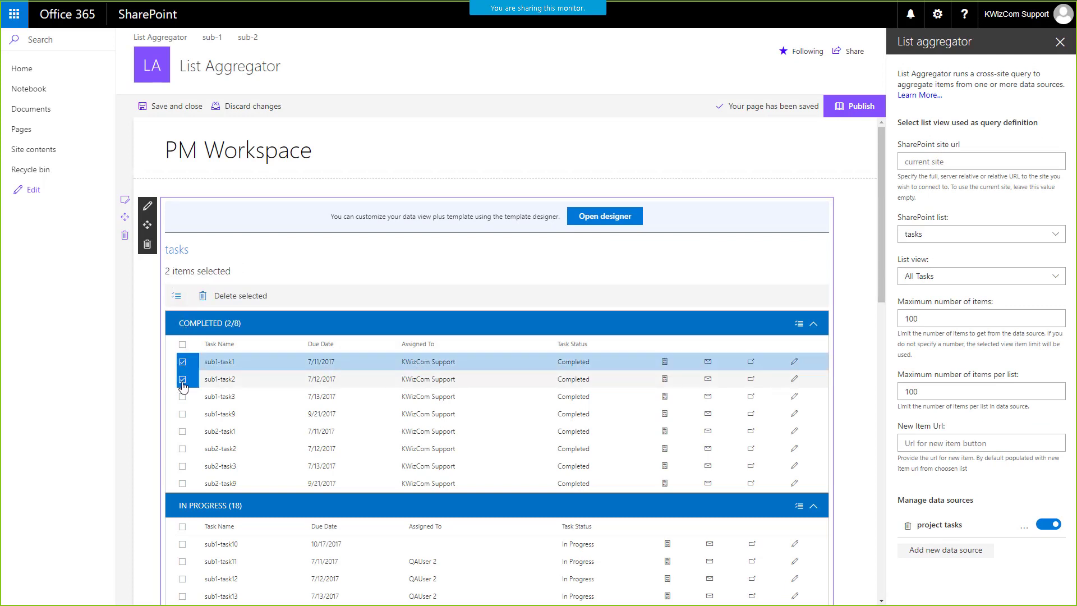
pyautogui.click(182, 398)
pyautogui.click(183, 415)
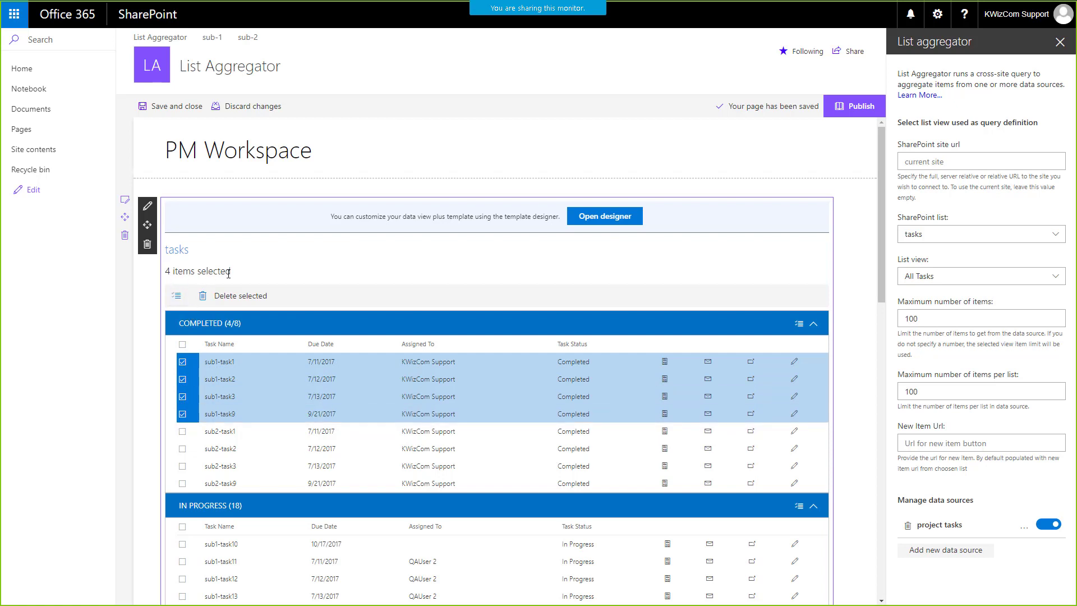
pyautogui.click(182, 396)
pyautogui.moveTo(232, 271); pyautogui.dragTo(167, 273)
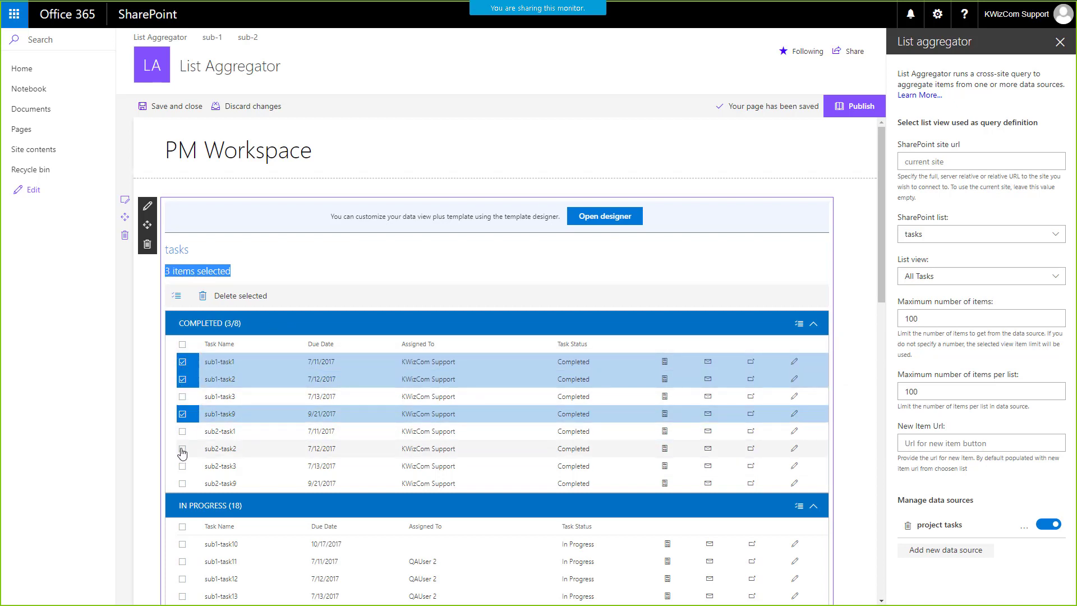
# - Examine the header description's formula and its Selected items count snippet in the template designer, and close the designer
pyautogui.click(611, 225)
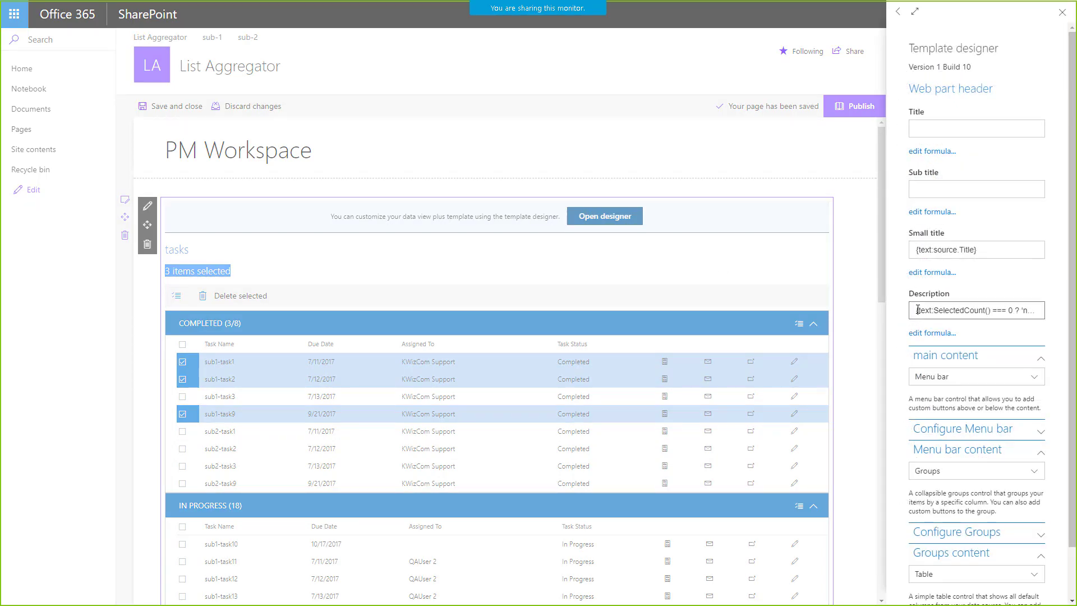
pyautogui.click(944, 335)
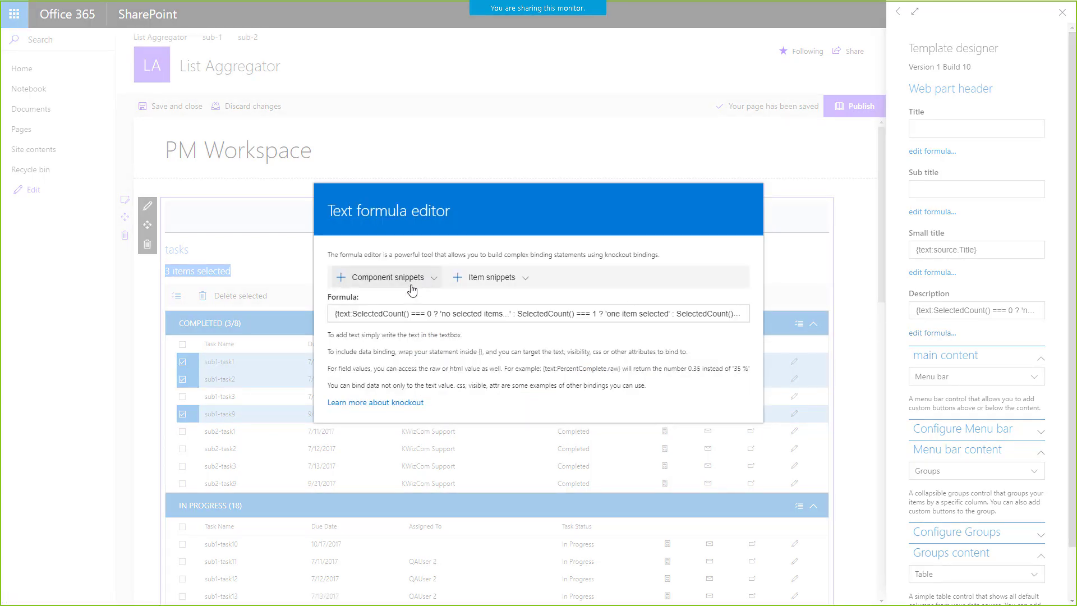
pyautogui.click(381, 286)
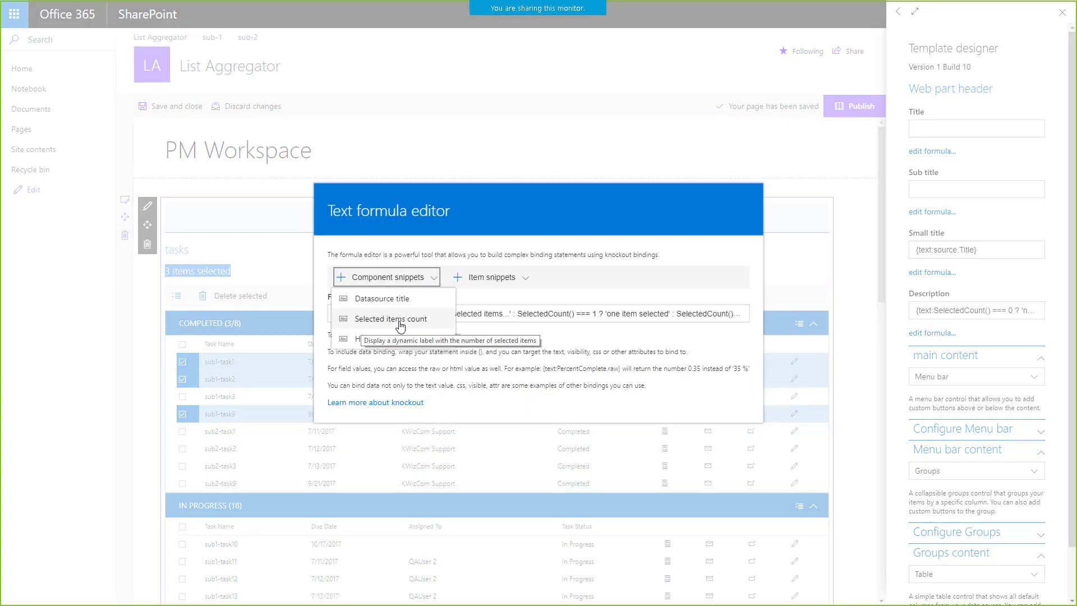
pyautogui.click(539, 314)
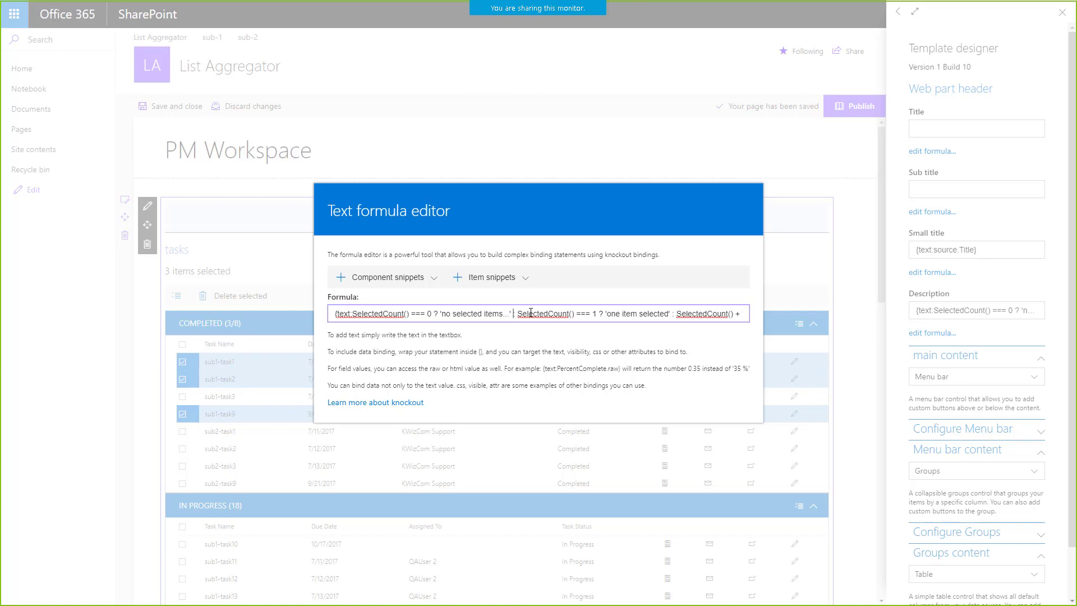
pyautogui.click(887, 261)
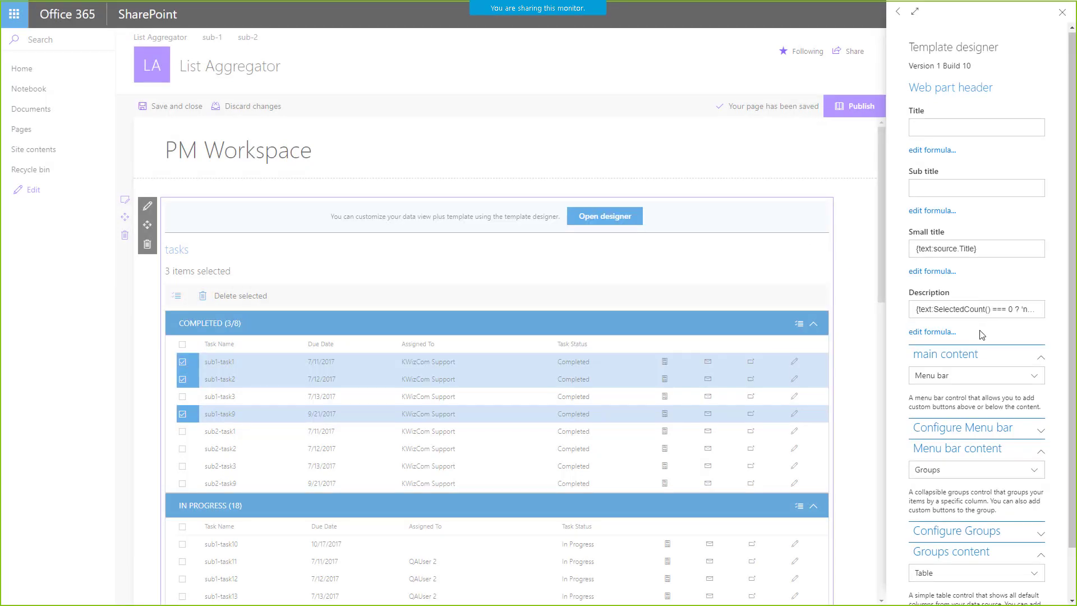
pyautogui.scroll(-1, 980, 336)
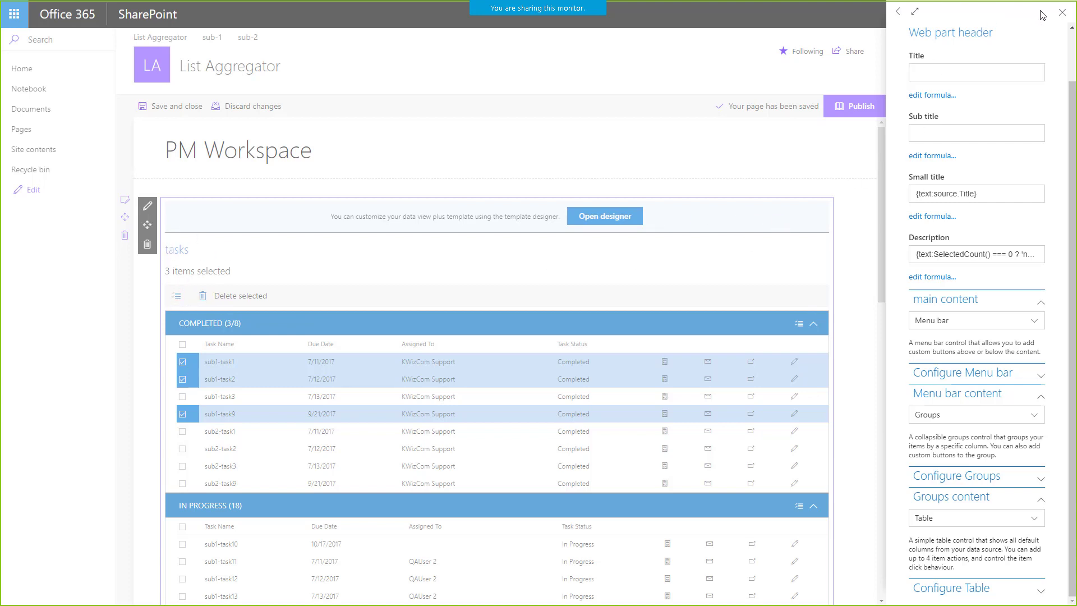
pyautogui.click(1061, 13)
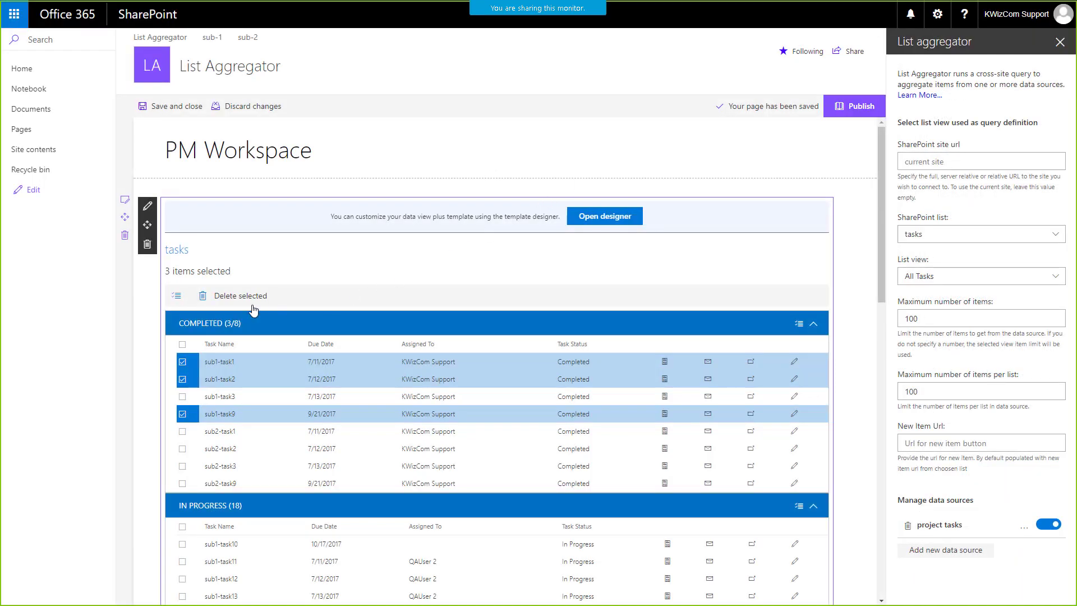
# - Toggle the selection of all listed tasks on and off, leaving every task deselected
pyautogui.click(177, 298)
pyautogui.click(178, 299)
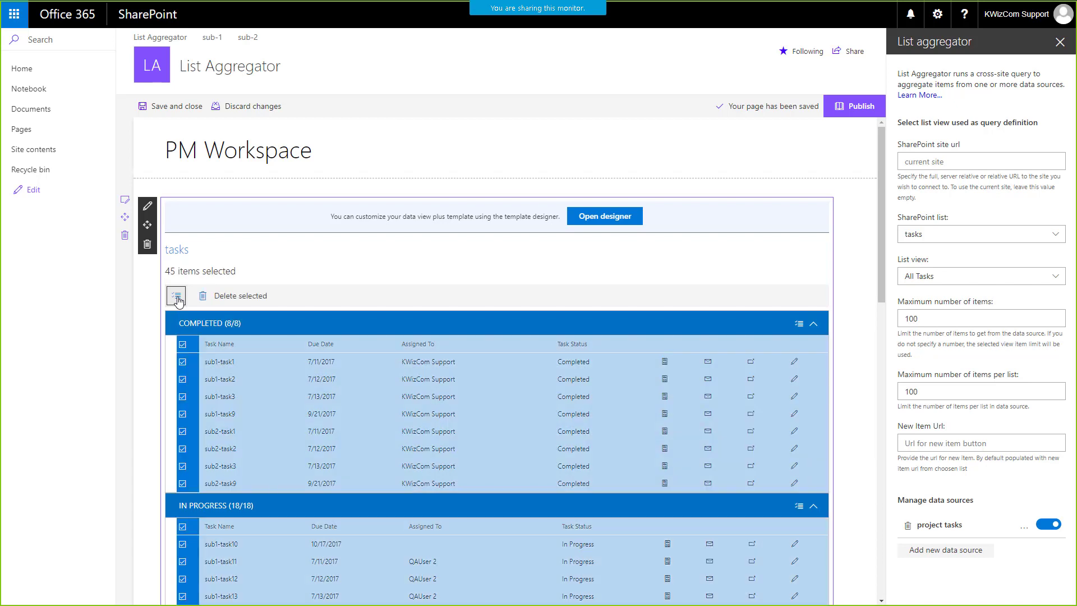
pyautogui.click(177, 299)
pyautogui.click(177, 299)
pyautogui.click(178, 299)
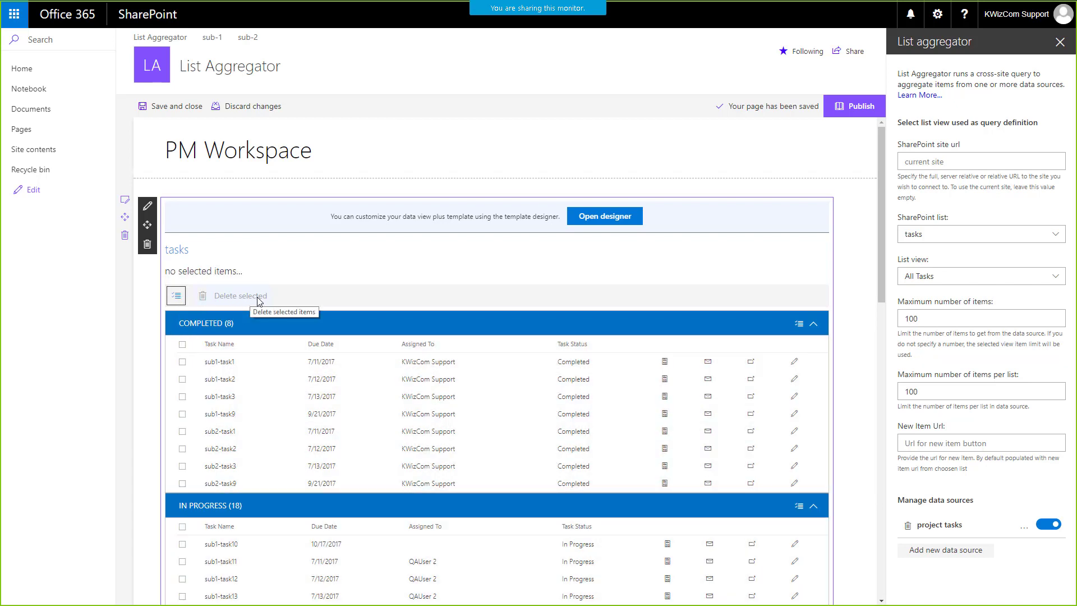
# - Select all tasks in the Completed group and deselect sub1-task1 and sub1-task2
pyautogui.click(182, 345)
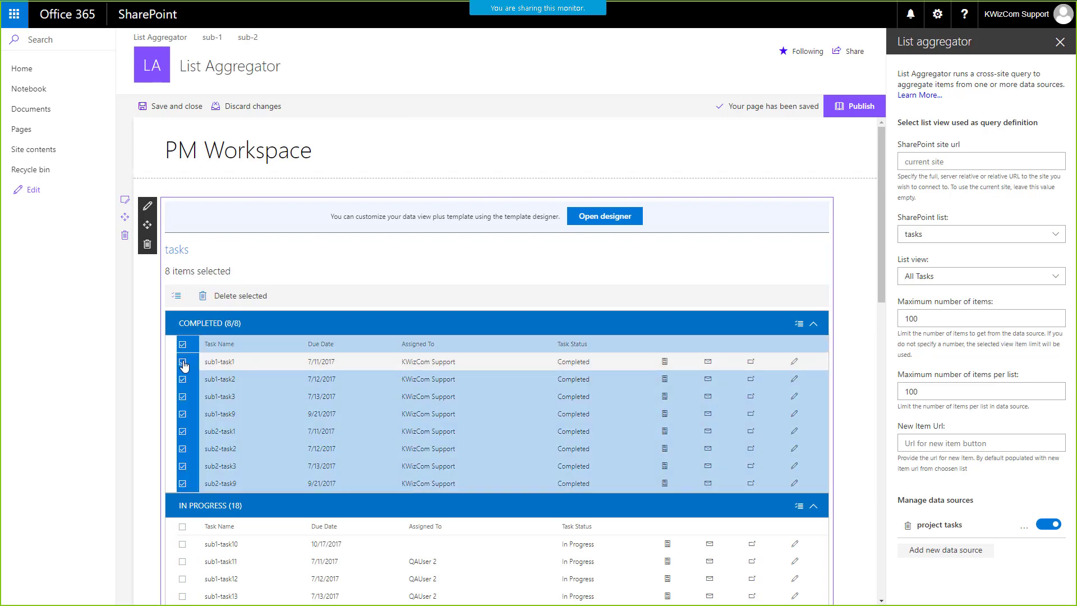
pyautogui.click(182, 362)
pyautogui.click(182, 379)
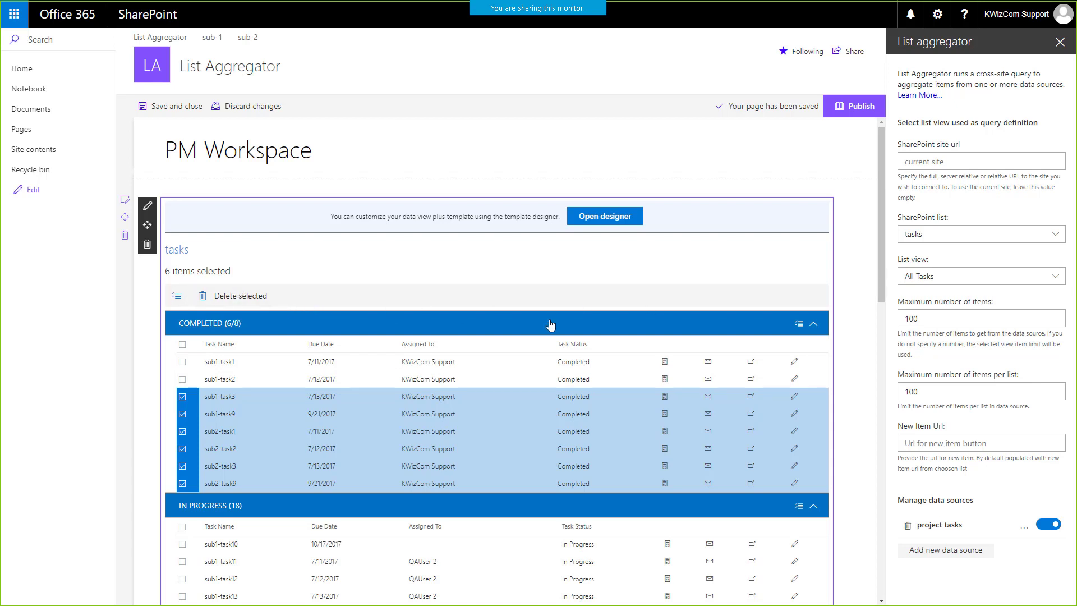
# - Open the template designer, review the control options for the main content without changing them, and expand the Menu bar configuration
pyautogui.click(610, 222)
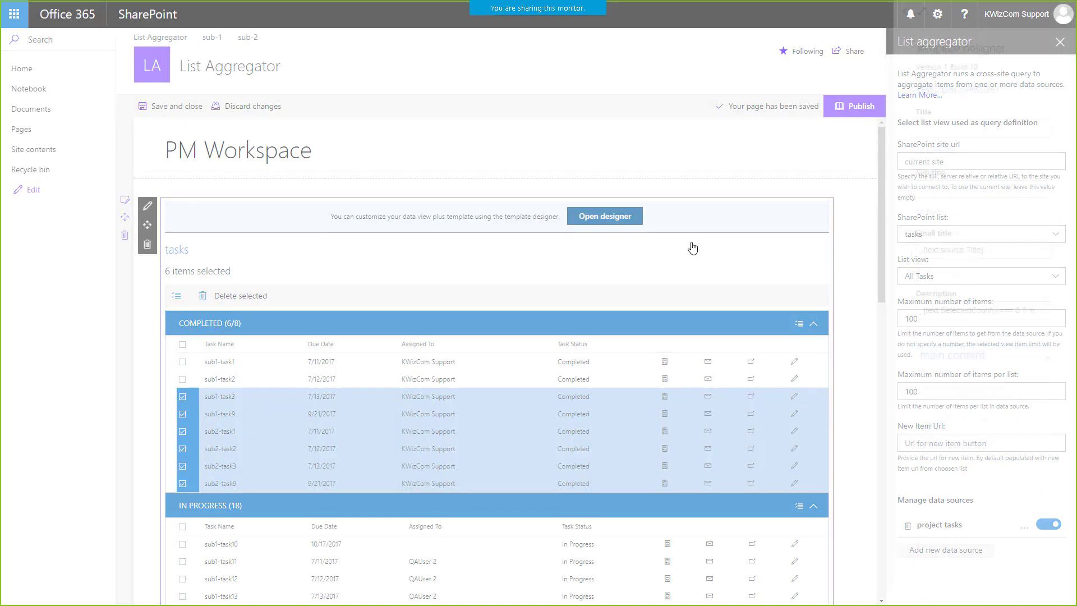
pyautogui.scroll(-1, 959, 314)
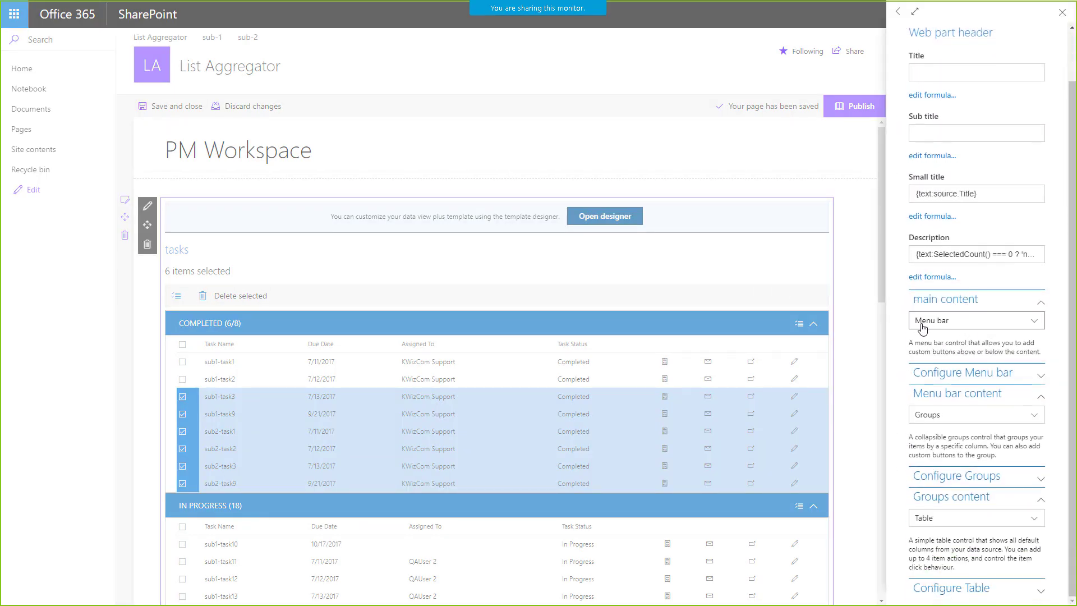
pyautogui.click(1037, 323)
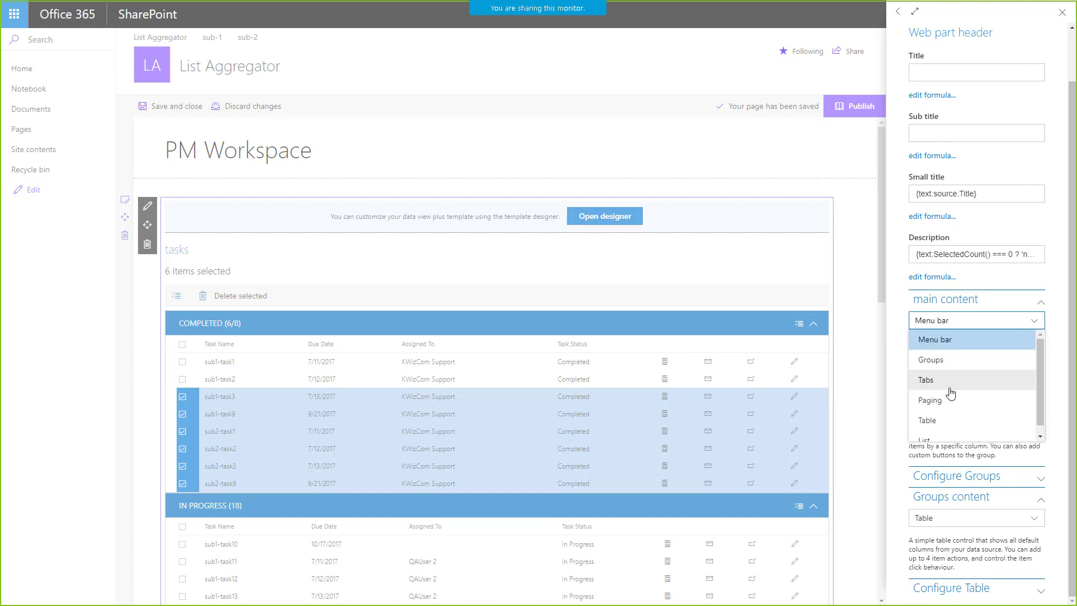
pyautogui.click(1054, 286)
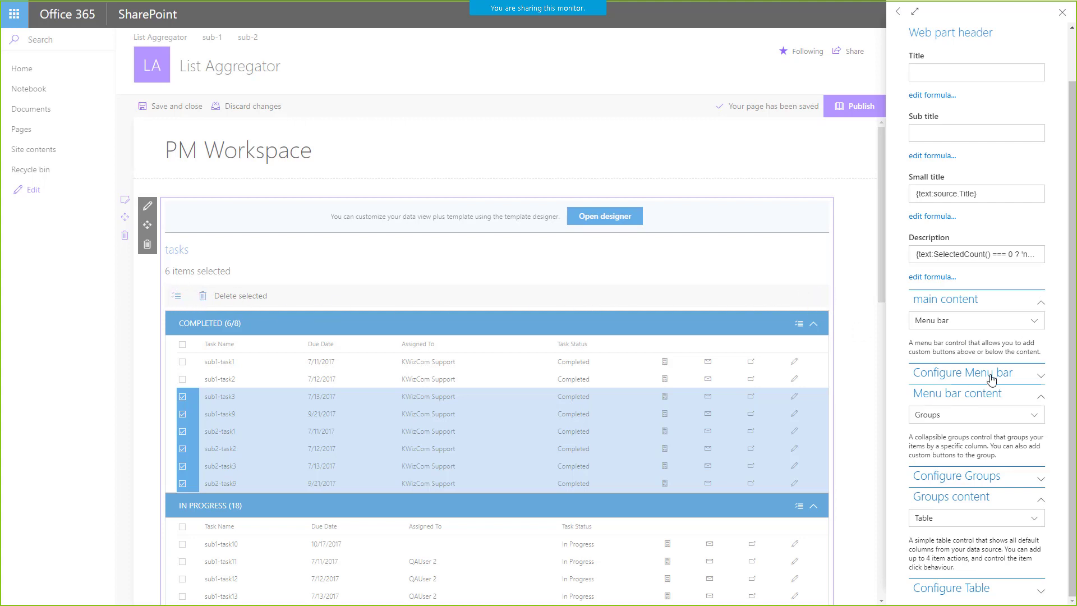
pyautogui.click(1040, 376)
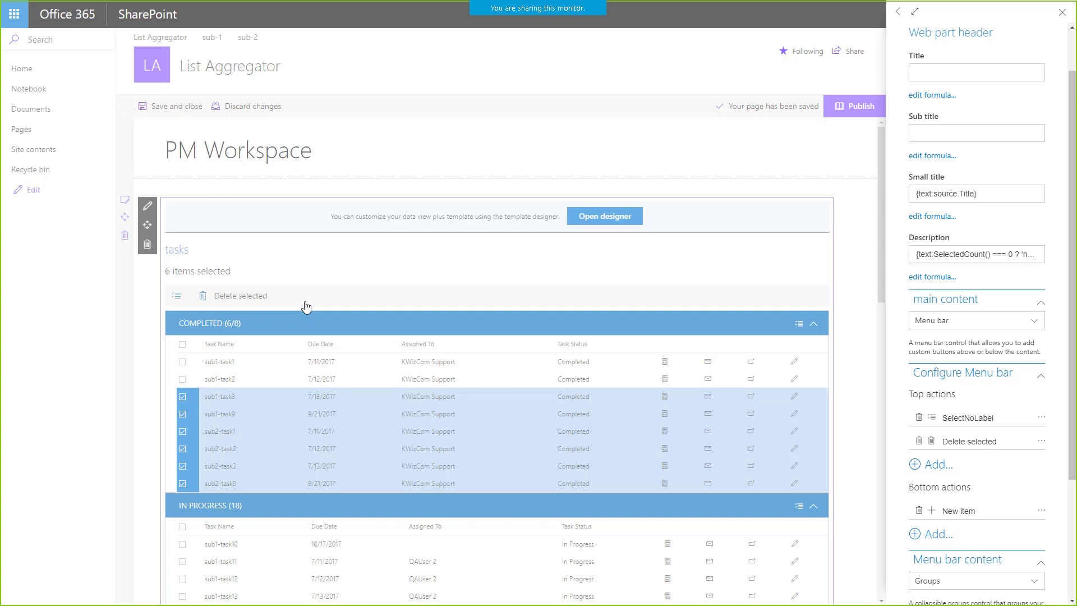
# - Examine the JavaScript code of the Delete selected top action, and close the script editor and the template designer unchanged
pyautogui.click(1041, 442)
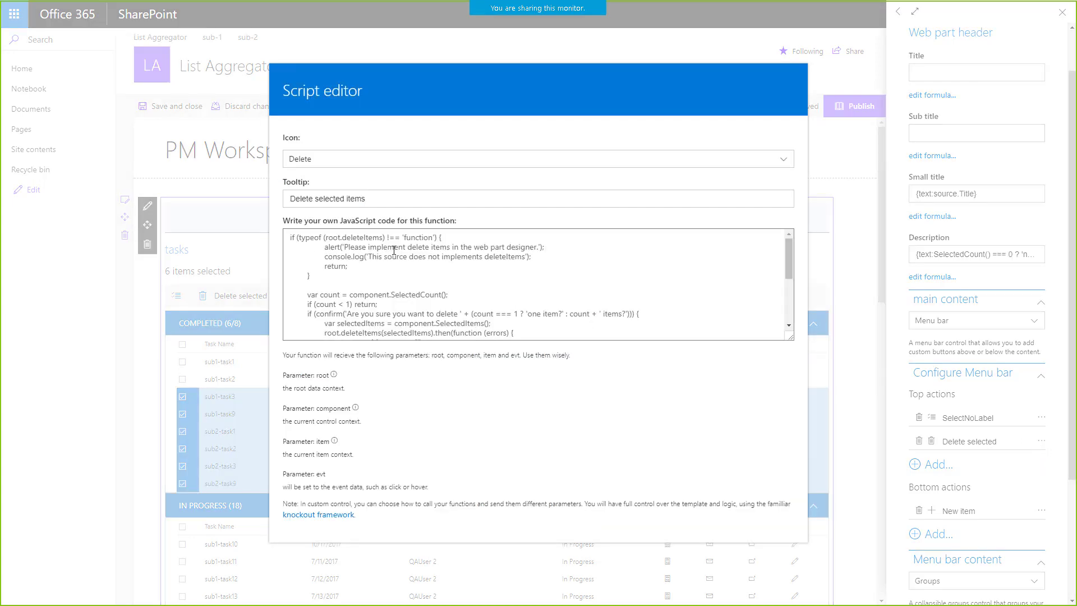
pyautogui.click(307, 256)
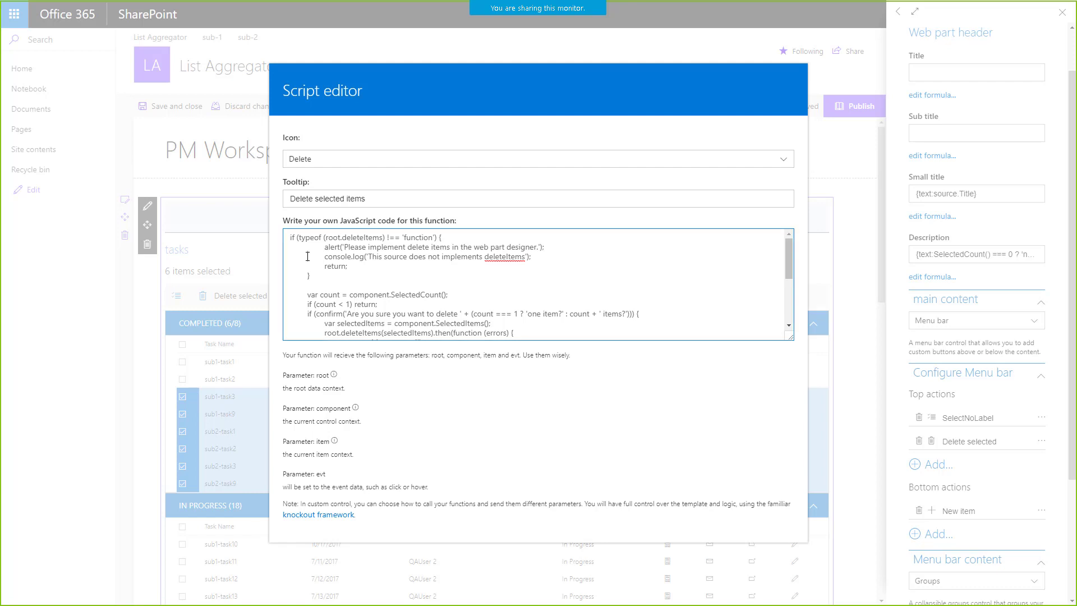
pyautogui.moveTo(289, 236); pyautogui.dragTo(522, 317)
pyautogui.scroll(5, 536, 313)
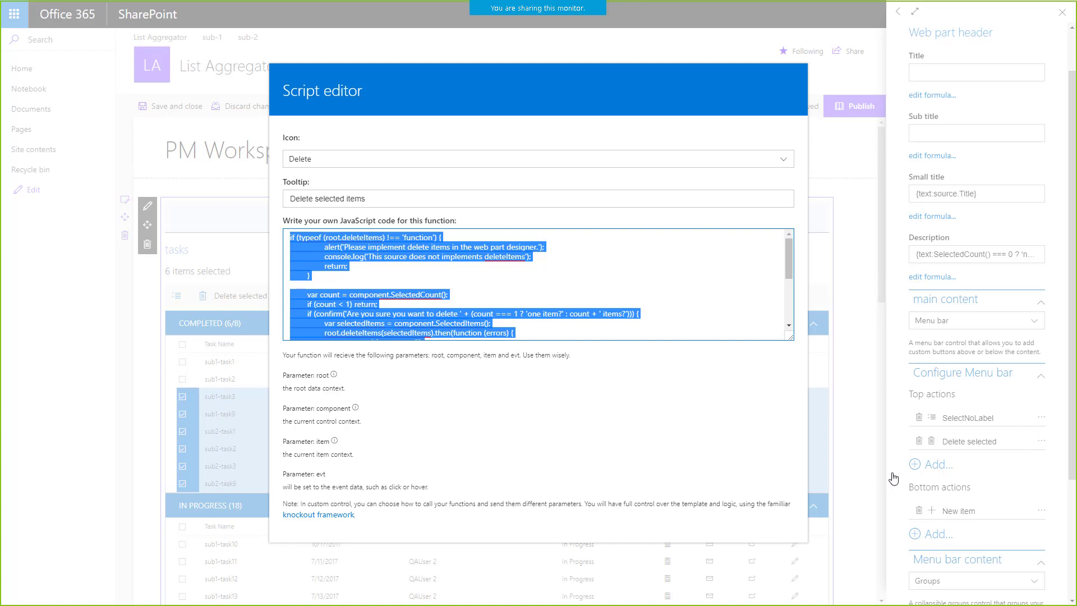
pyautogui.click(849, 261)
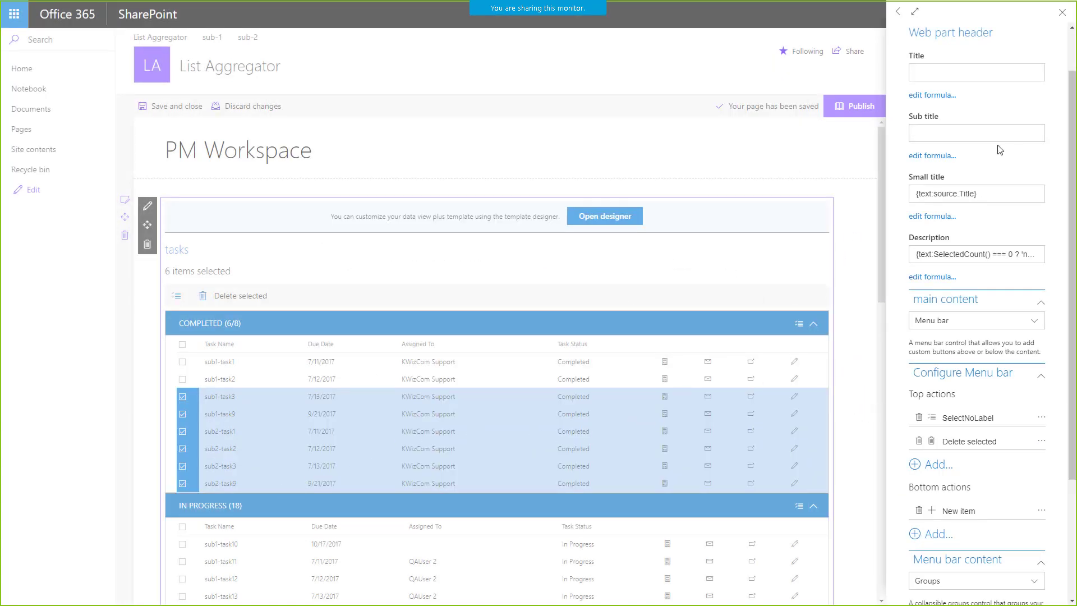
pyautogui.click(1062, 11)
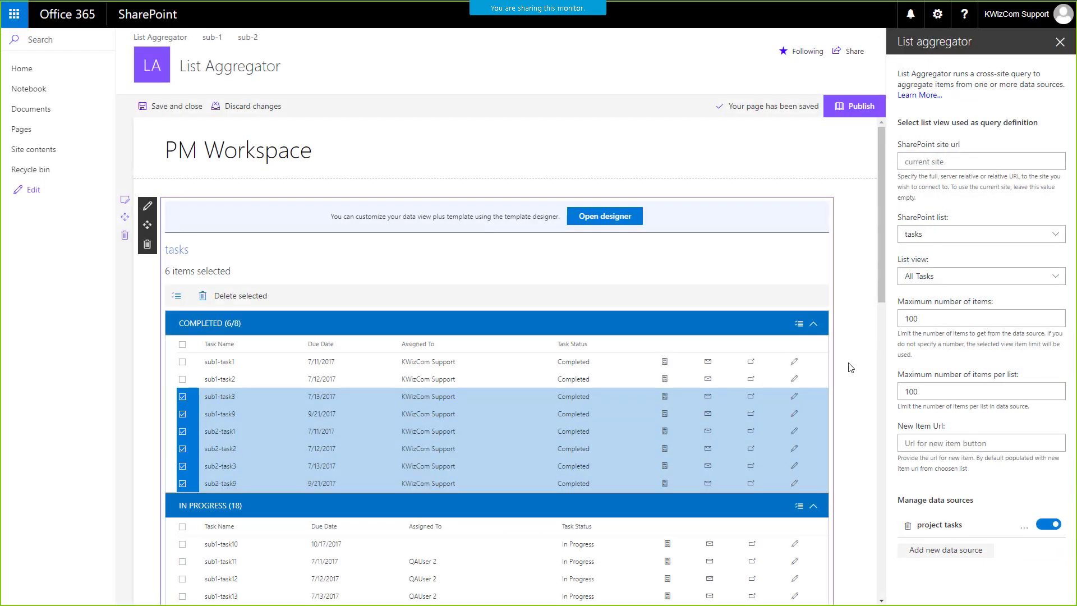
# - Check the New item action below the task groups, and review the top and bottom menu bar actions in the template designer
pyautogui.scroll(-15, 850, 367)
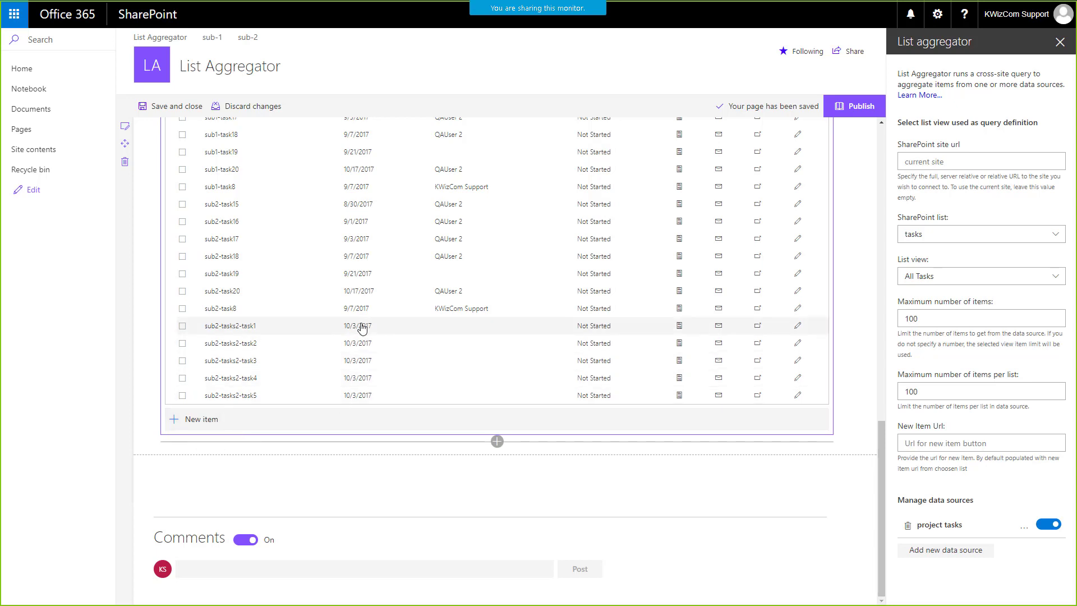
pyautogui.scroll(15, 360, 329)
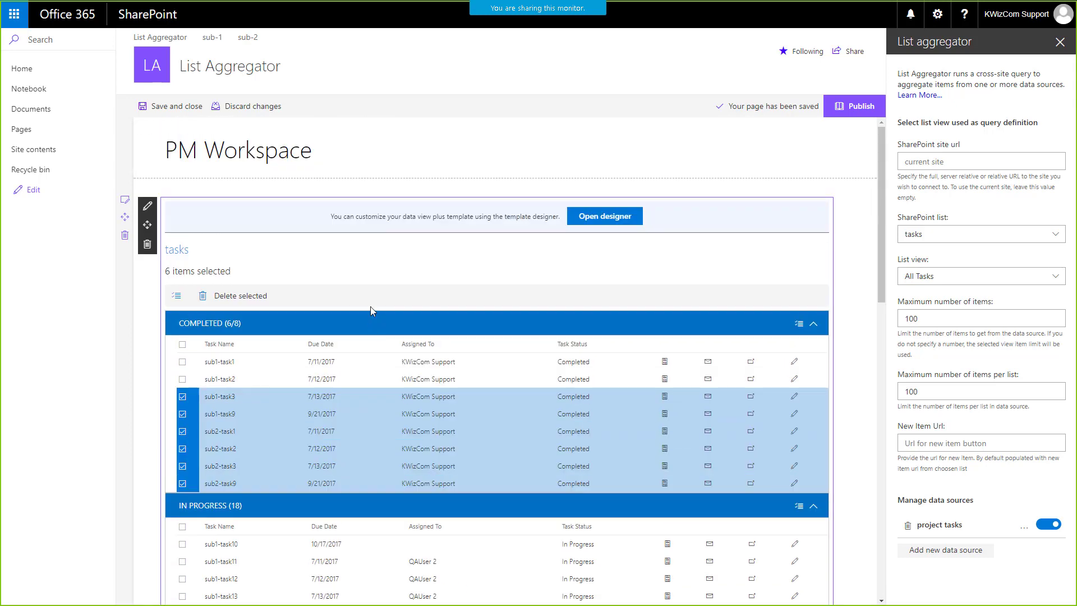
pyautogui.click(600, 217)
pyautogui.scroll(-1, 1013, 443)
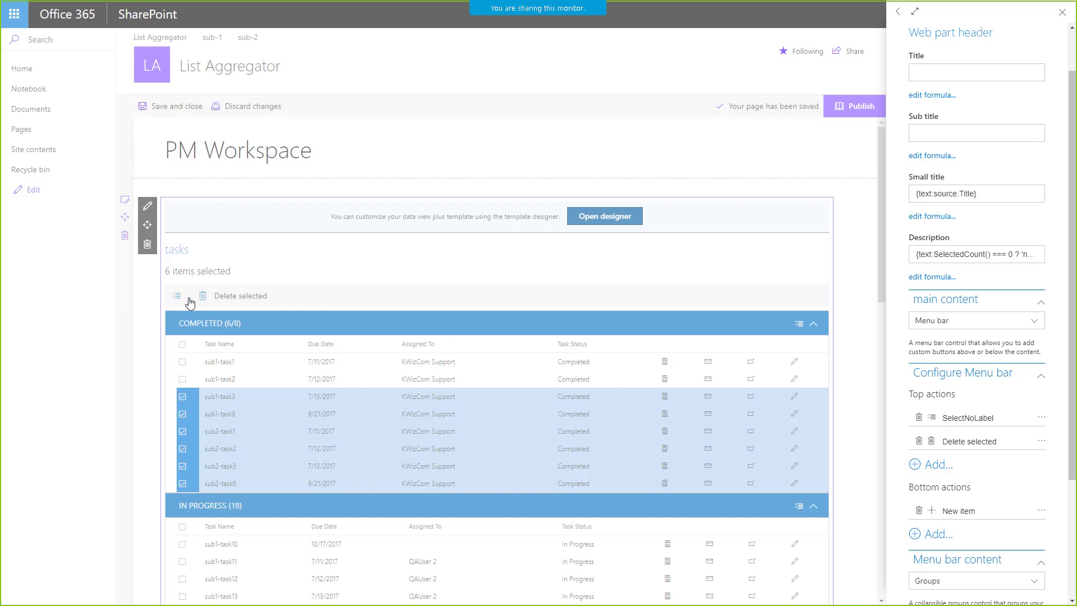
pyautogui.scroll(-1, 990, 505)
pyautogui.scroll(-2, 990, 504)
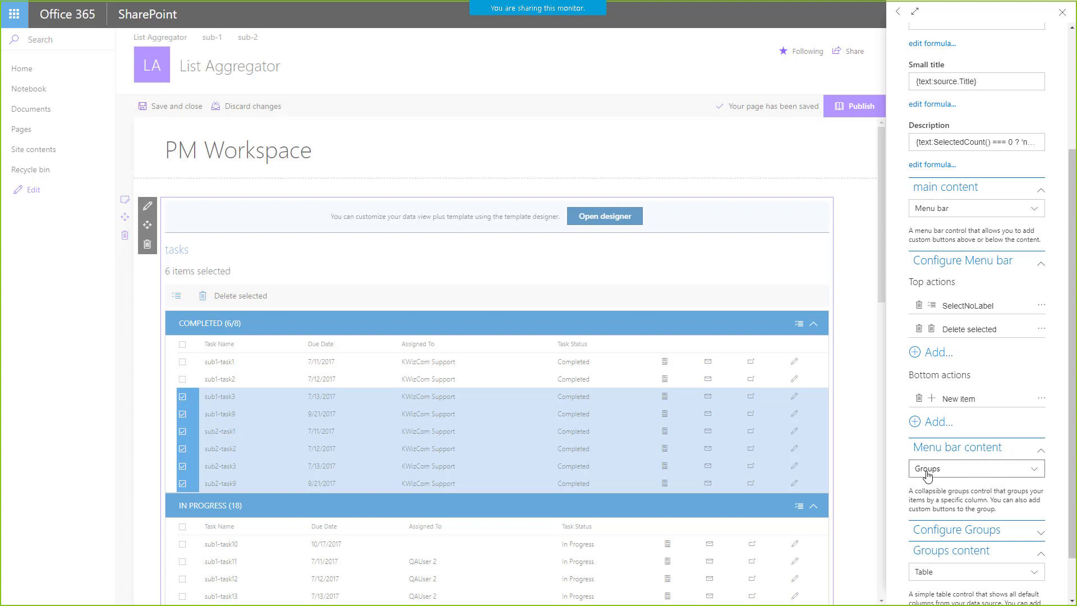
# - Expand the Groups configuration and examine its grouping, text and action settings and the control options for the groups content
pyautogui.scroll(-1, 926, 475)
pyautogui.click(1041, 482)
pyautogui.scroll(-3, 1029, 395)
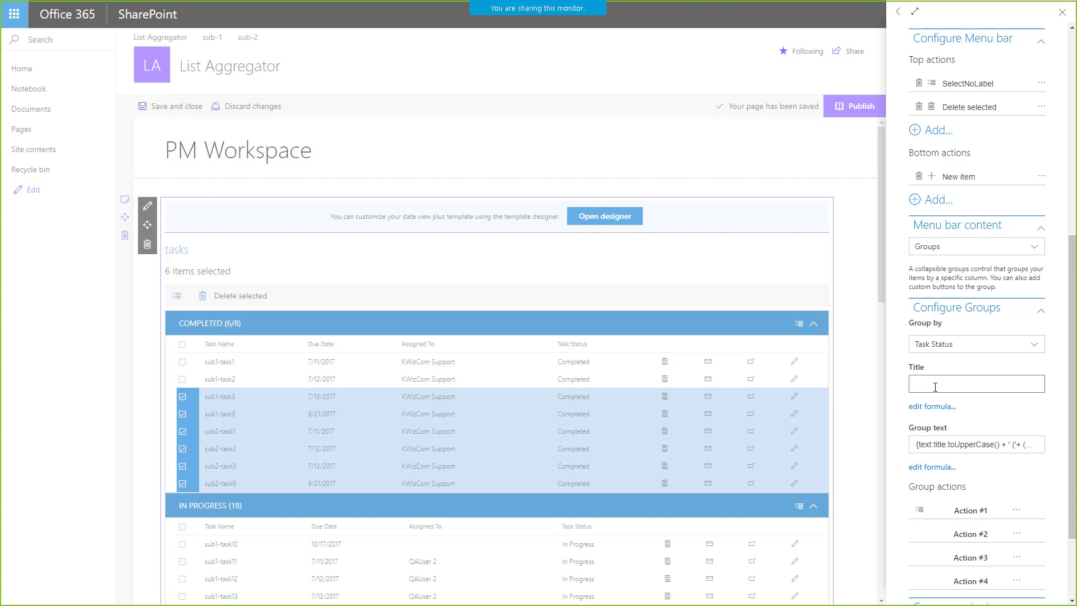
pyautogui.scroll(-2, 991, 465)
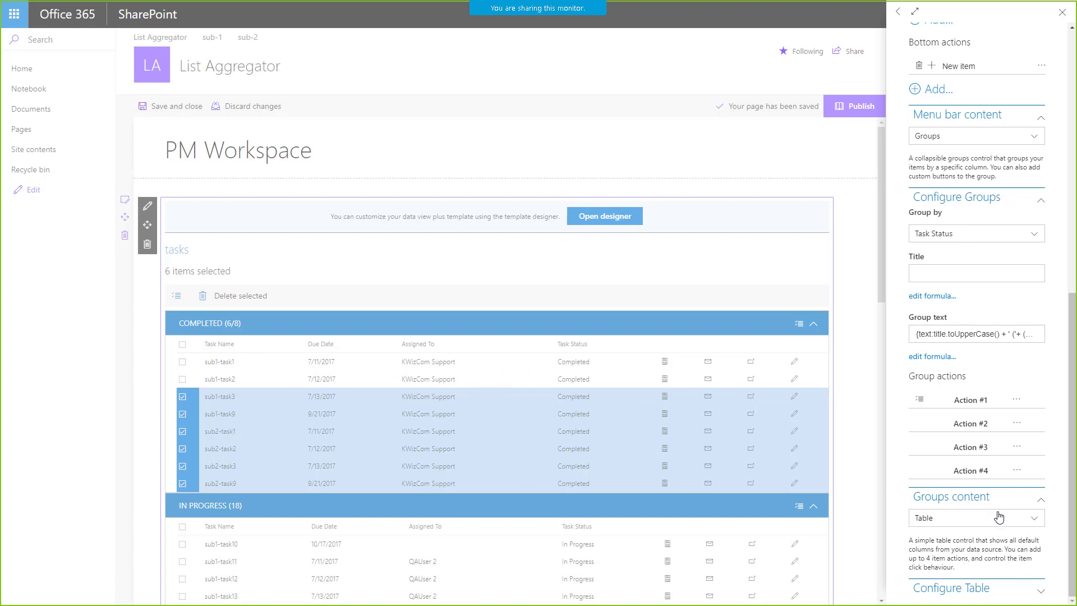
pyautogui.click(1028, 523)
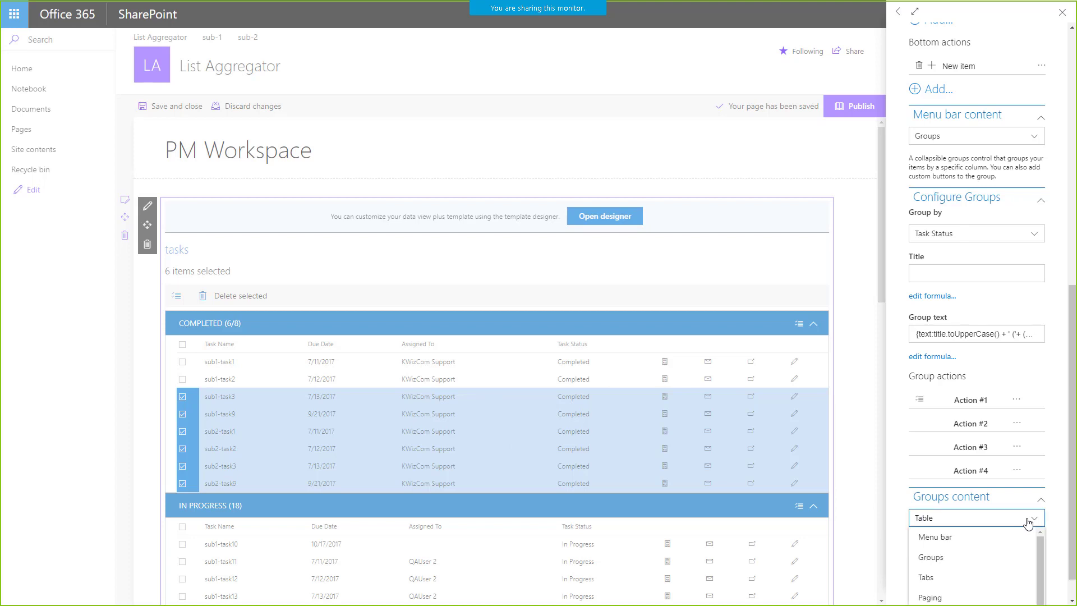
pyautogui.click(1027, 523)
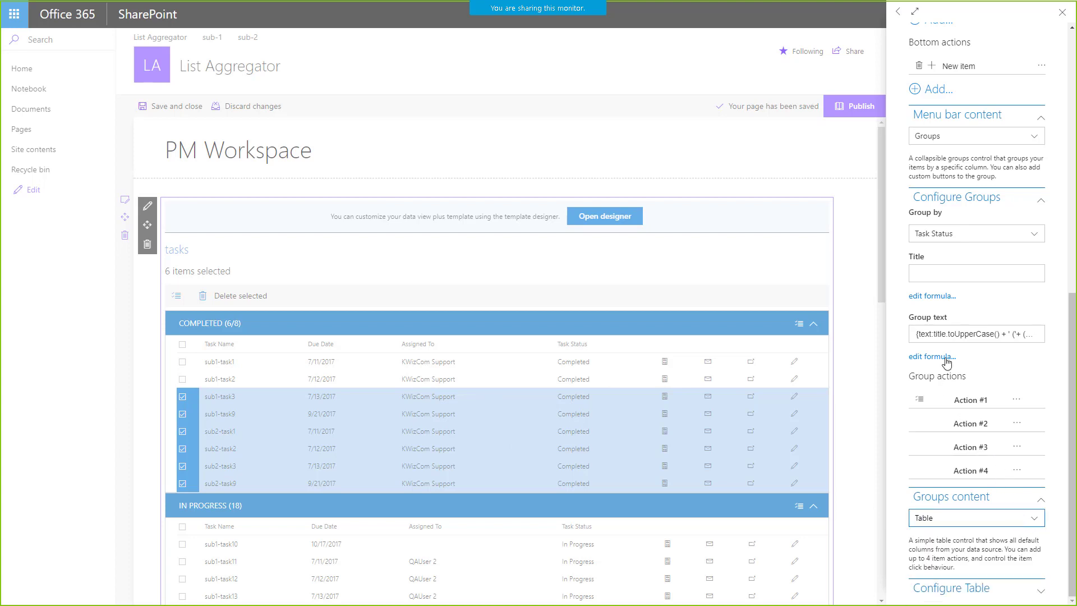
# - Change the menu bar content control to Tabs and close the template designer
pyautogui.scroll(3, 964, 319)
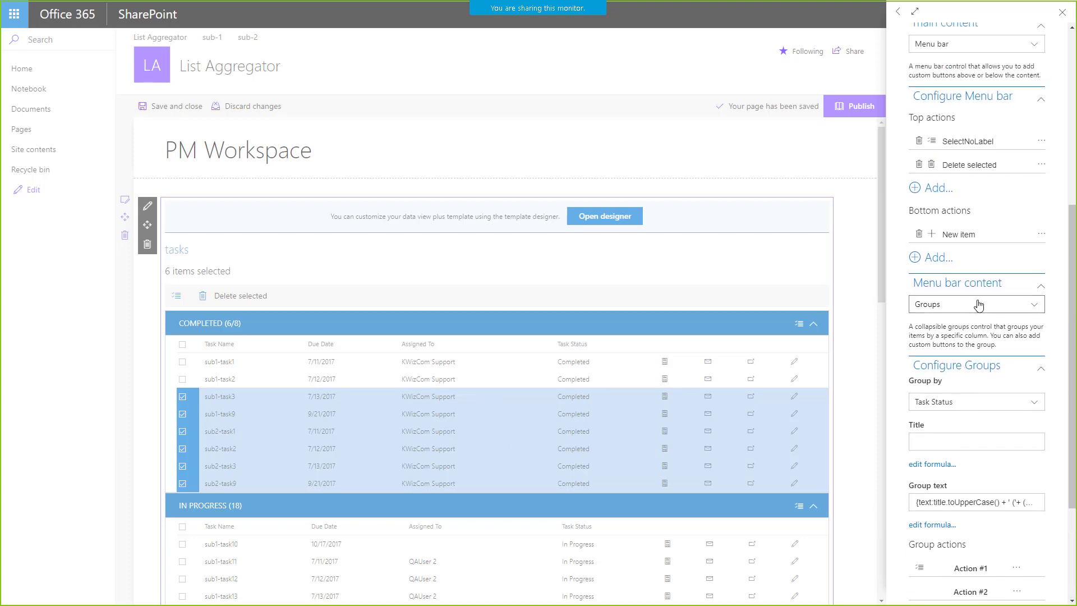
pyautogui.click(979, 306)
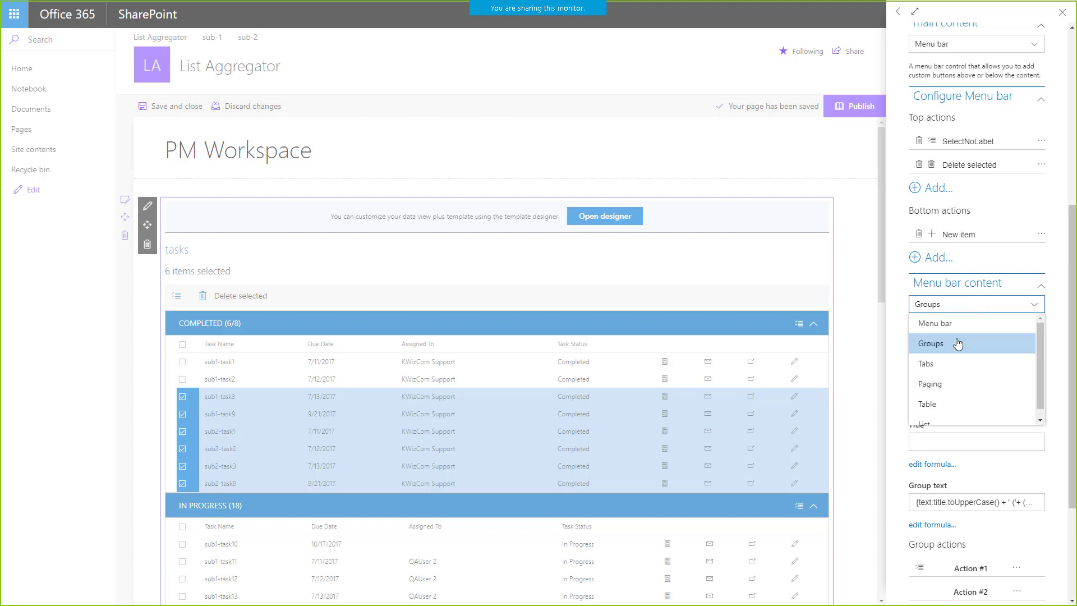
pyautogui.click(927, 365)
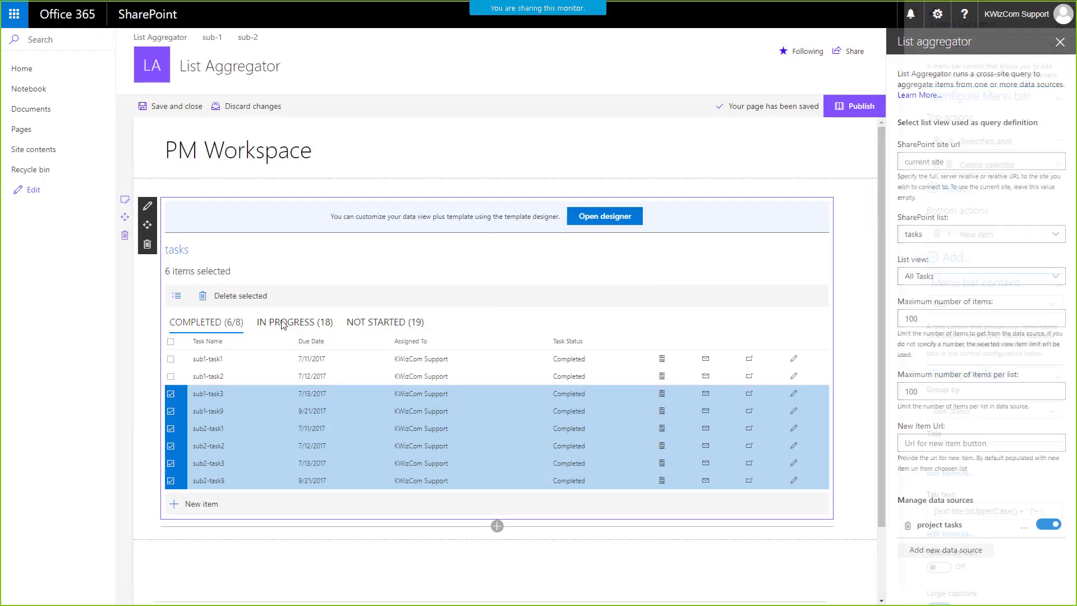
# - View the tasks on the In Progress and Not Started tabs, and return to the Completed tab
pyautogui.click(288, 325)
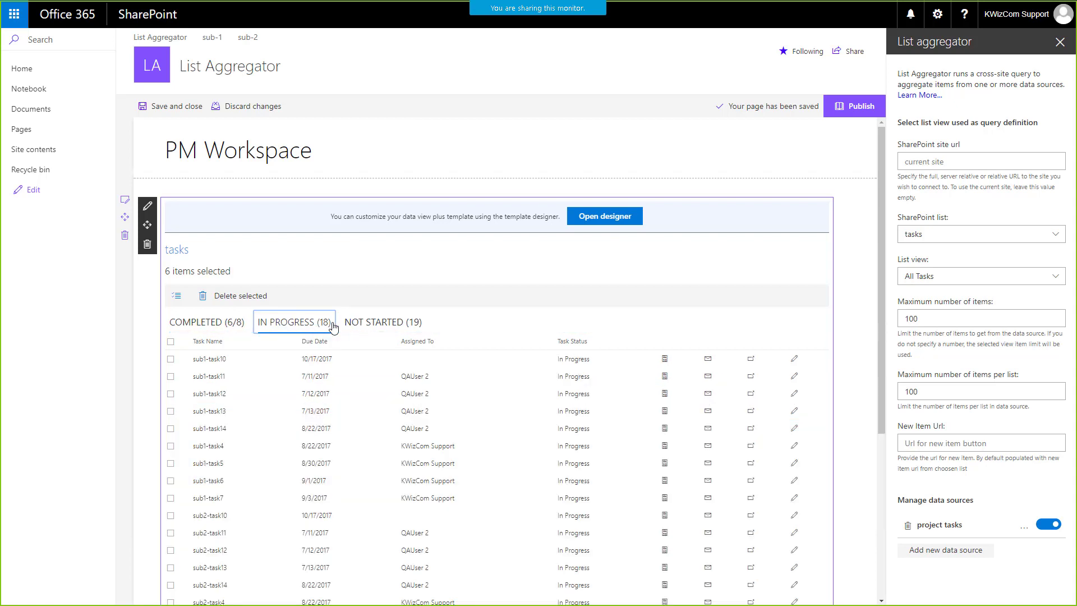
pyautogui.click(382, 323)
pyautogui.click(209, 325)
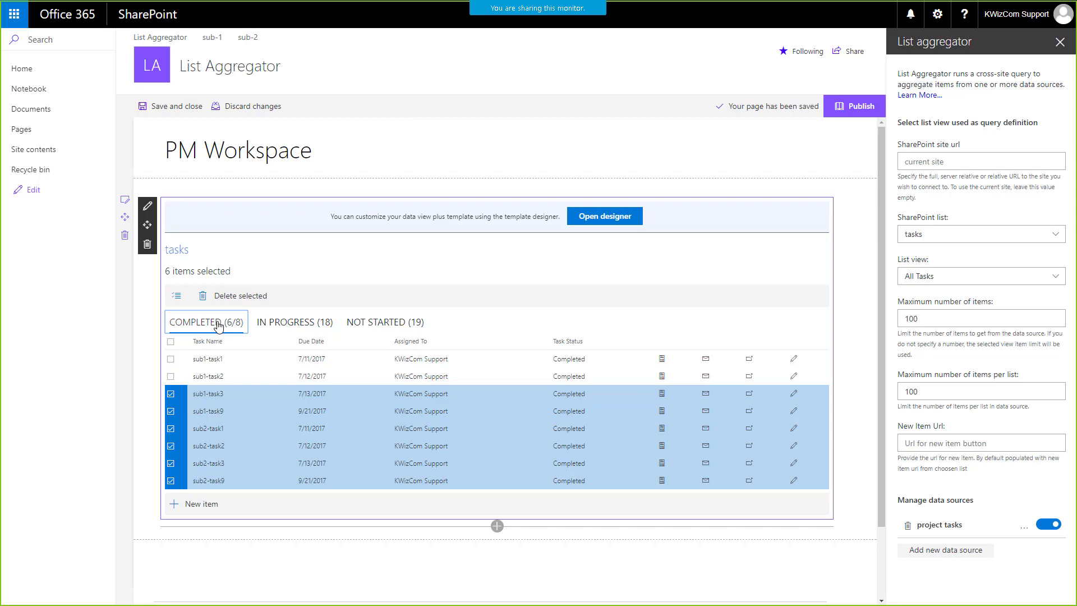
# - Reopen the template designer and change the menu bar content control to Paging
pyautogui.click(610, 220)
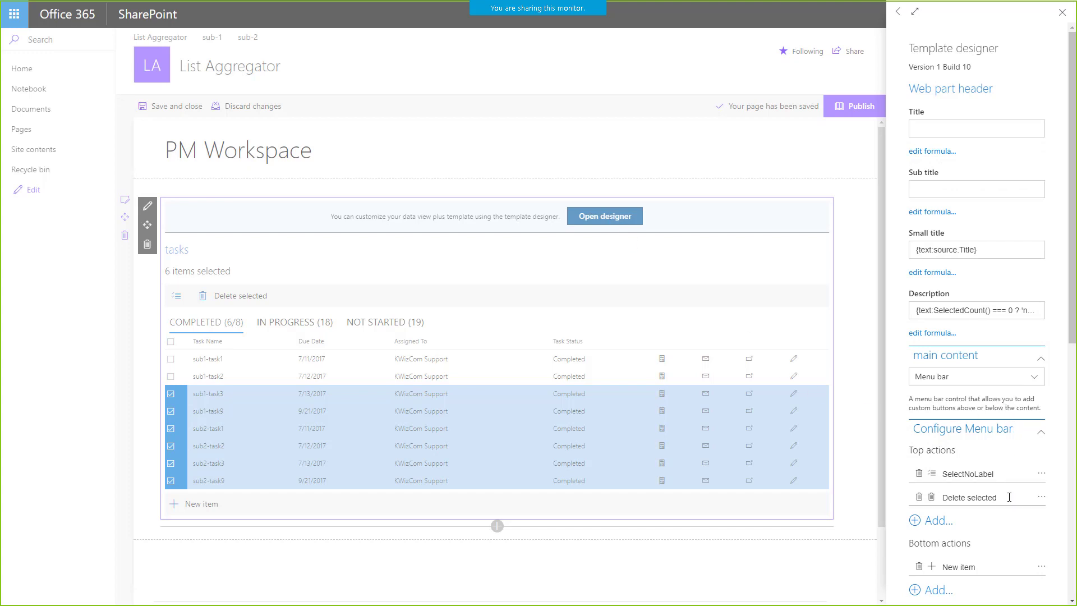
pyautogui.scroll(-1, 1009, 498)
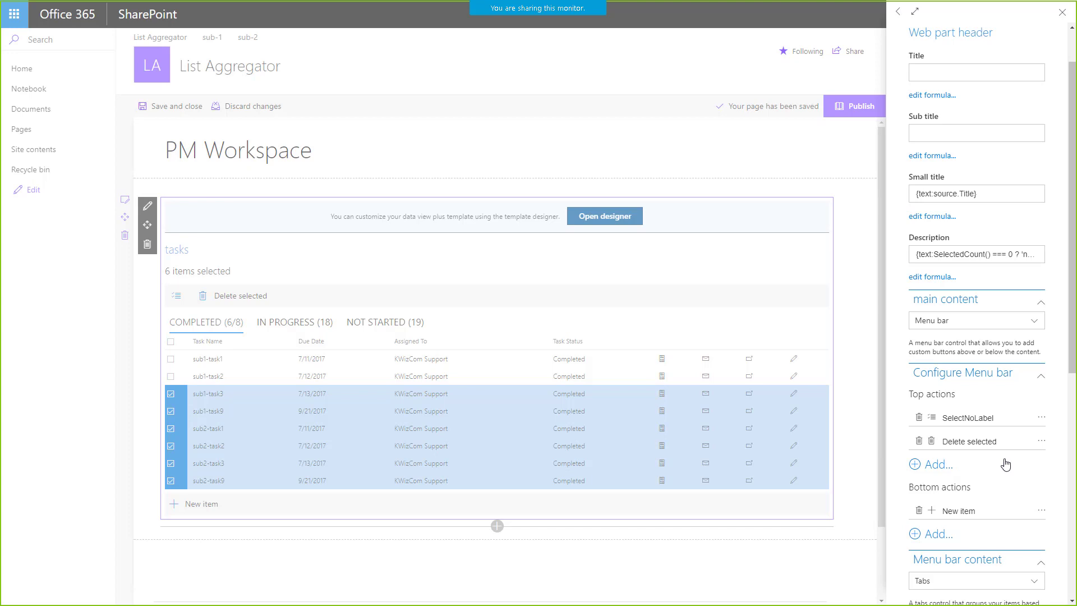
pyautogui.scroll(-3, 1005, 464)
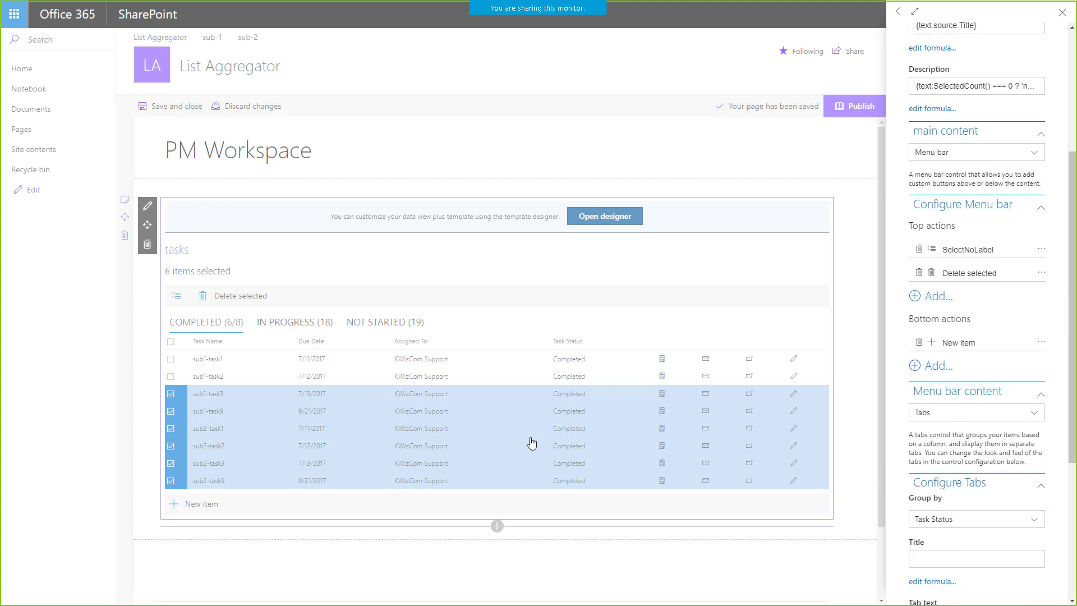
pyautogui.click(947, 416)
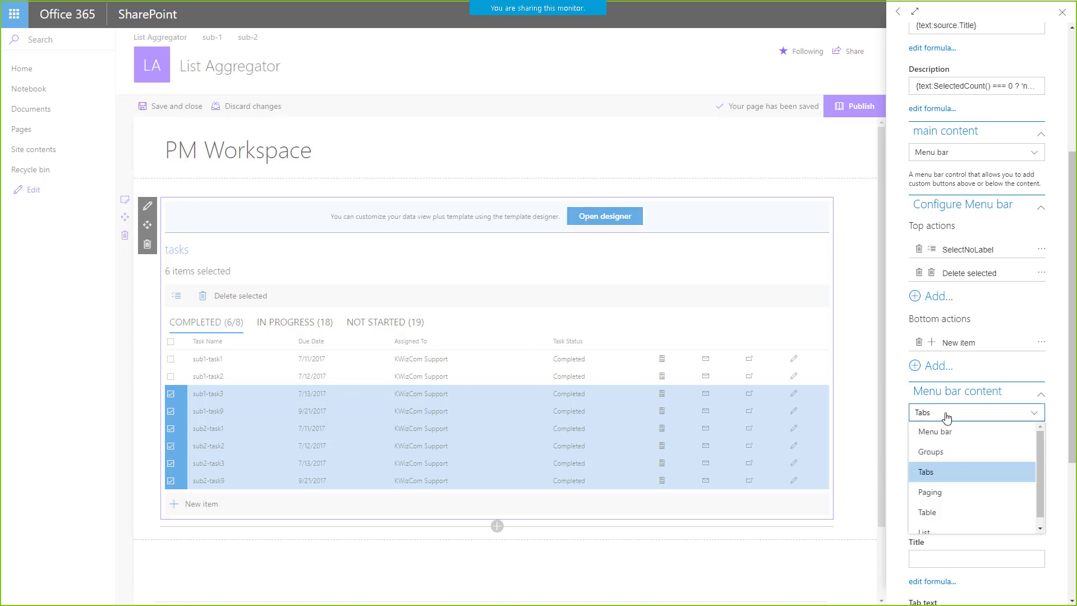
pyautogui.click(947, 498)
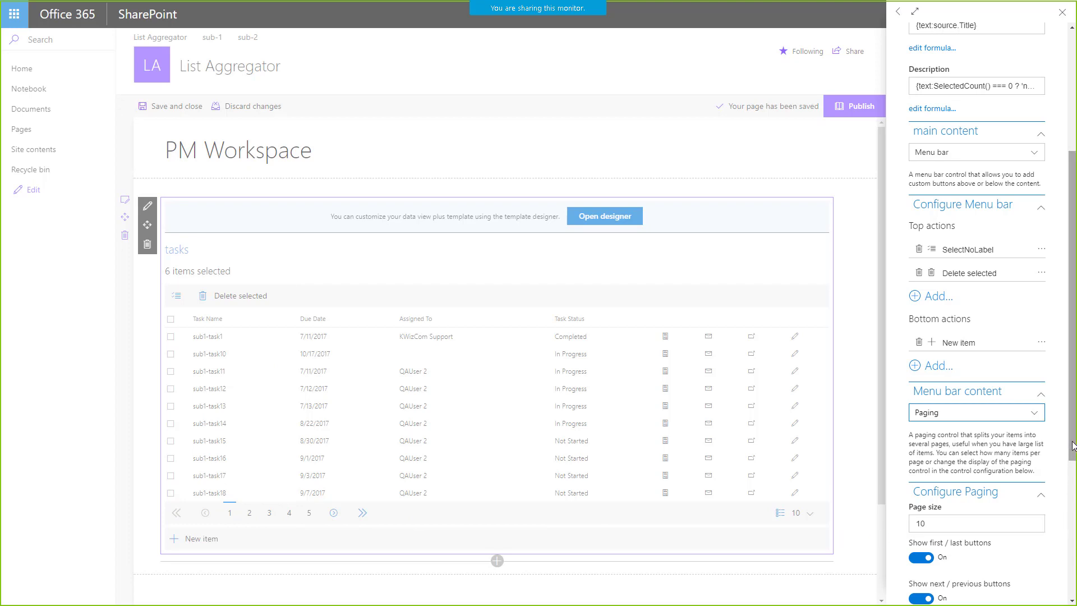
# - Turn on showing paging above the content in the Paging configuration
pyautogui.scroll(-4, 1009, 488)
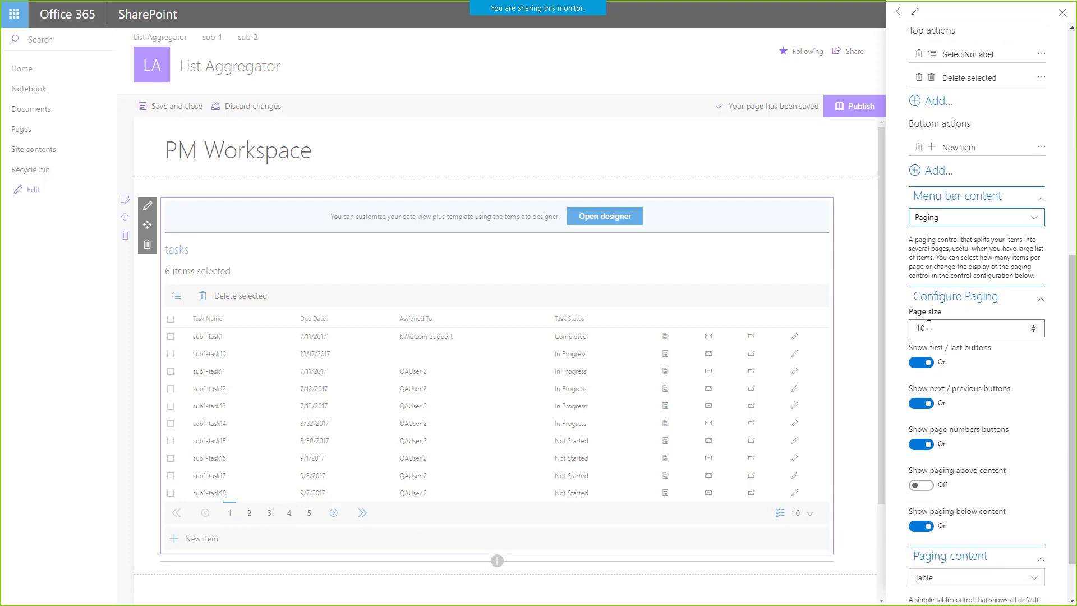
pyautogui.click(921, 485)
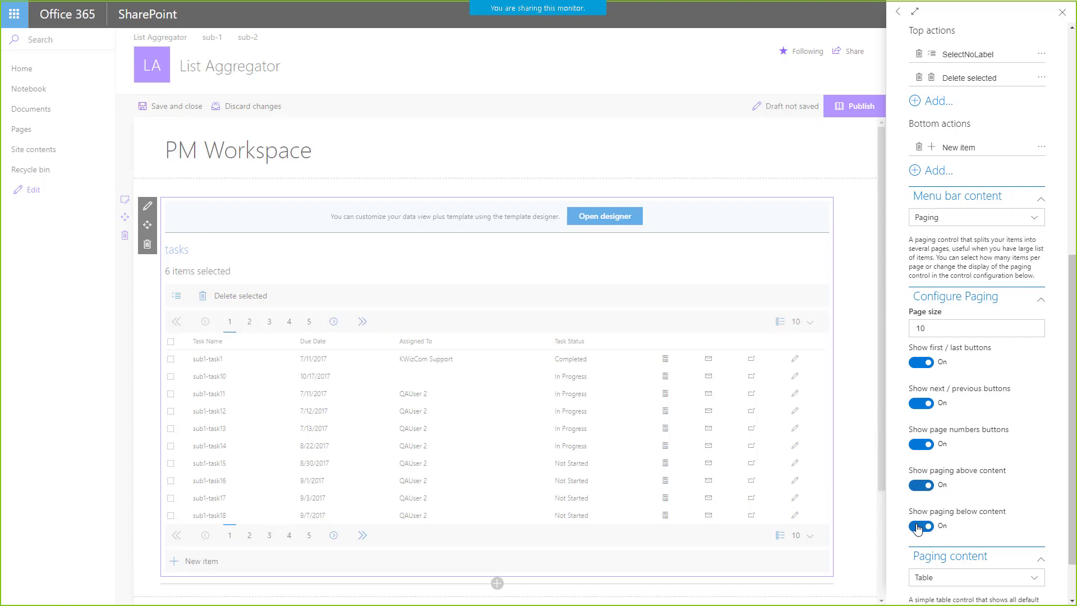
pyautogui.scroll(-1, 1009, 418)
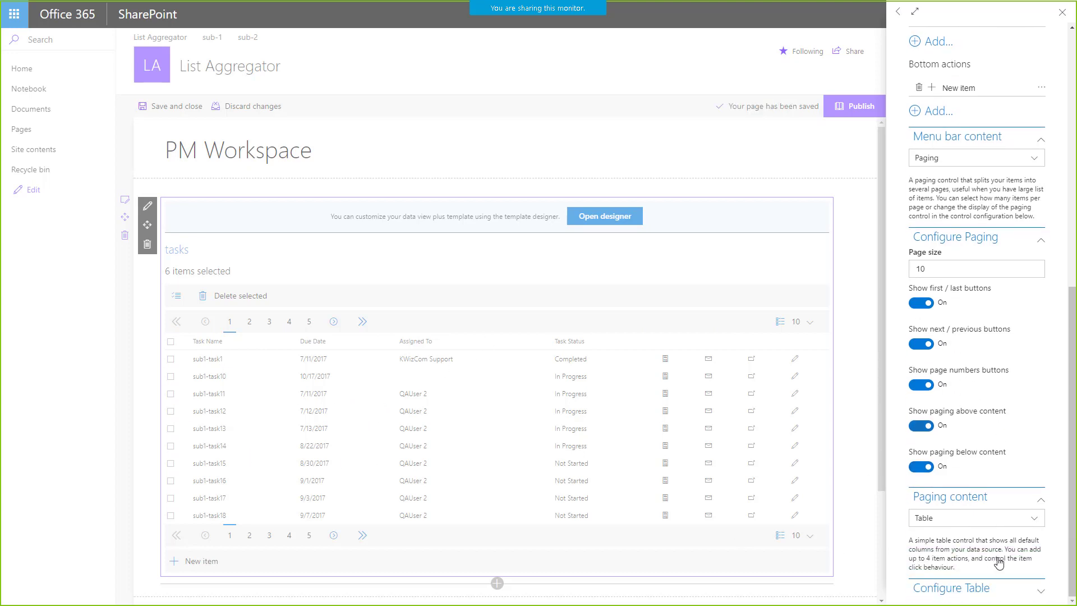
# - Change the paging content control from Table to List and close the template designer
pyautogui.click(973, 519)
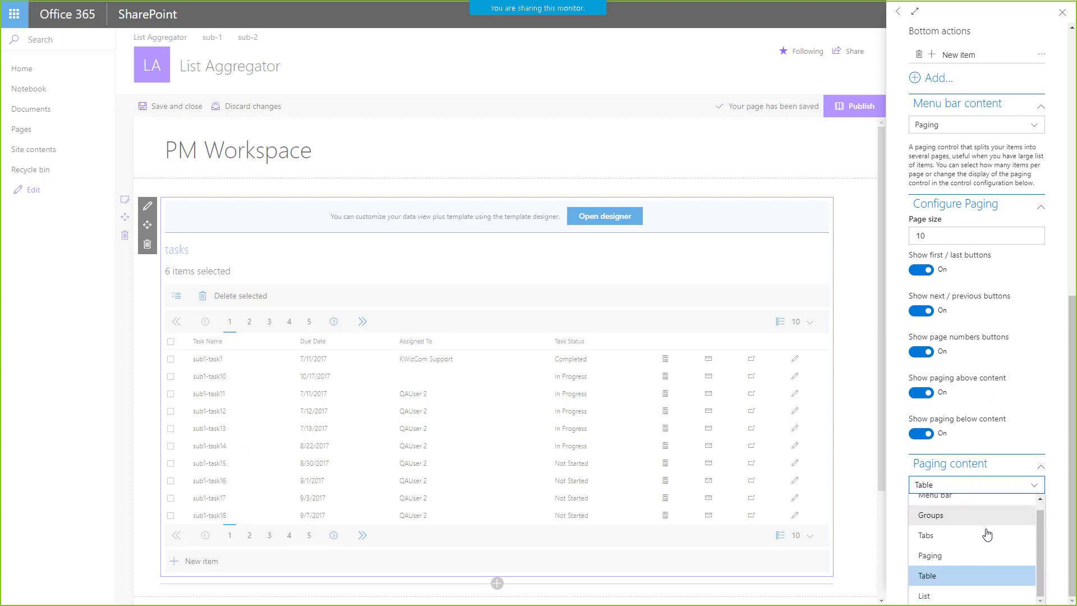
pyautogui.click(937, 596)
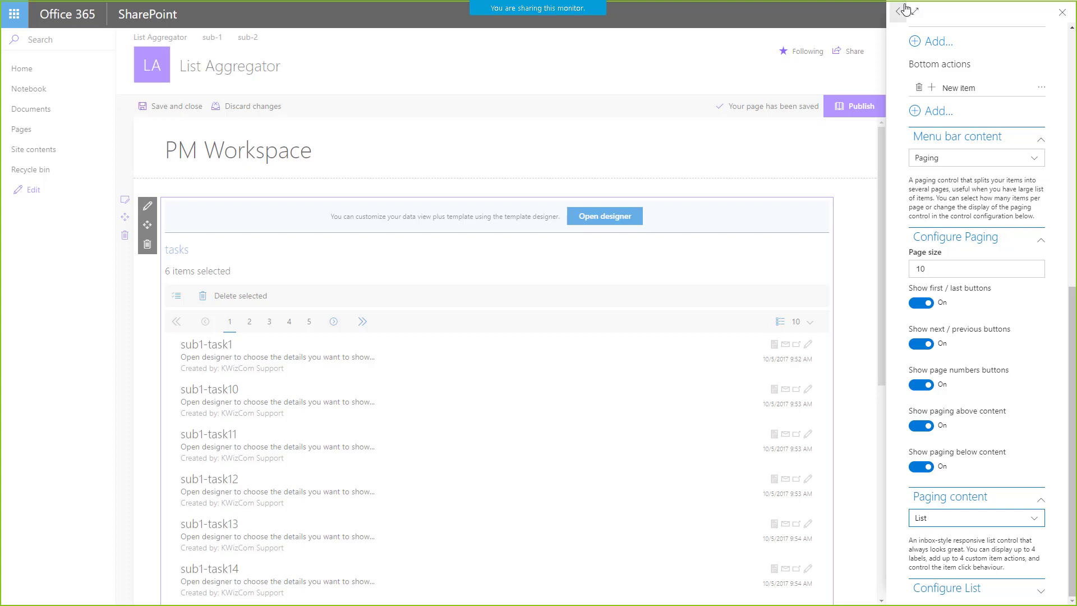
pyautogui.click(1062, 13)
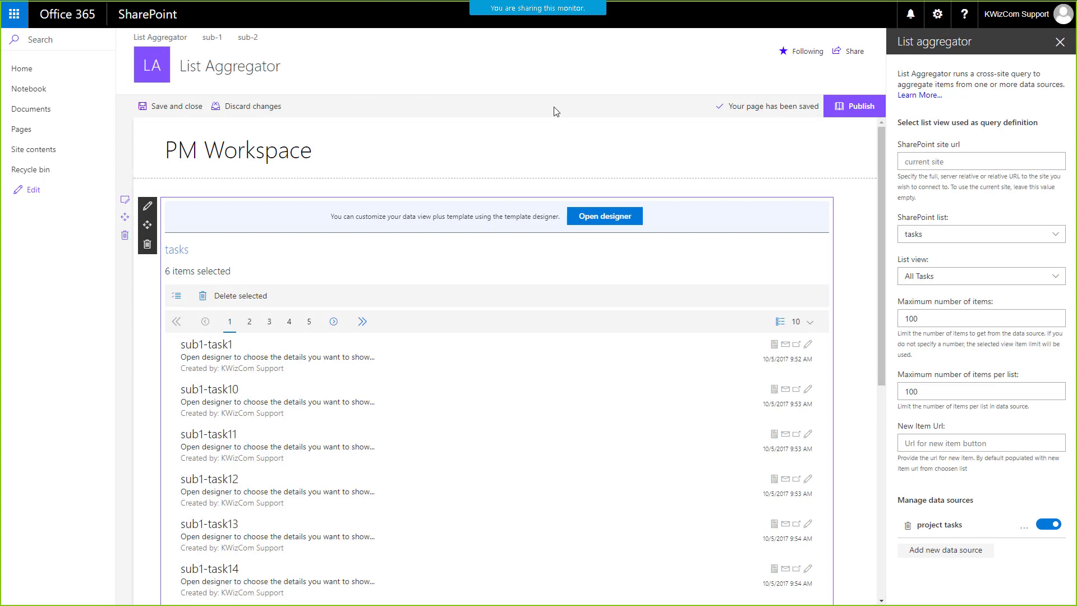
# - Switch to the Events budget page in full screen, select the Richmond-Hill ECD Summer event and deselect it again
pyautogui.press('F11')
pyautogui.click(151, 9)
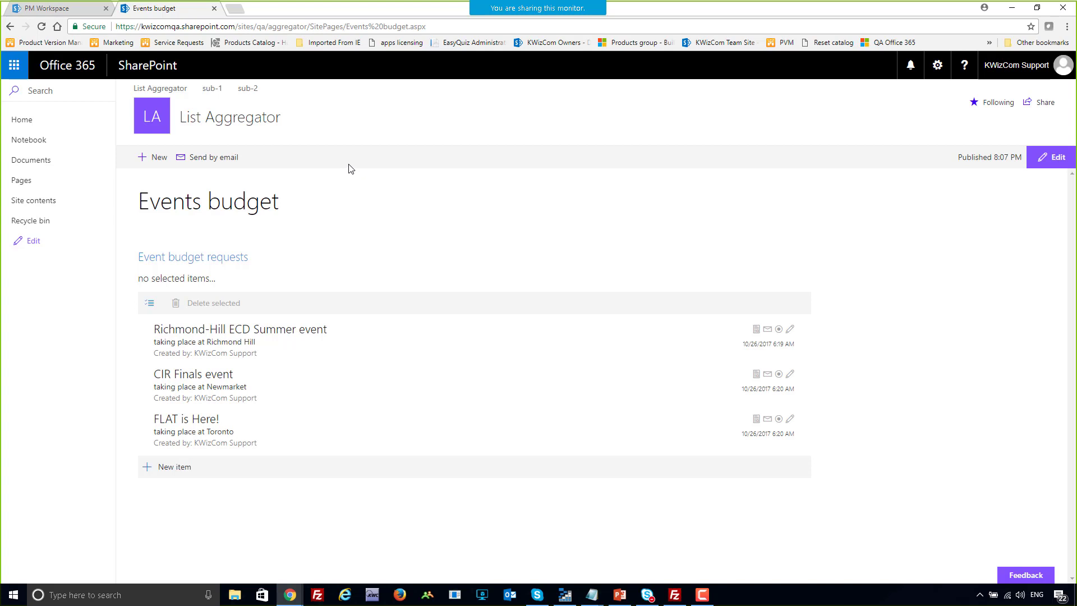
pyautogui.press('F11')
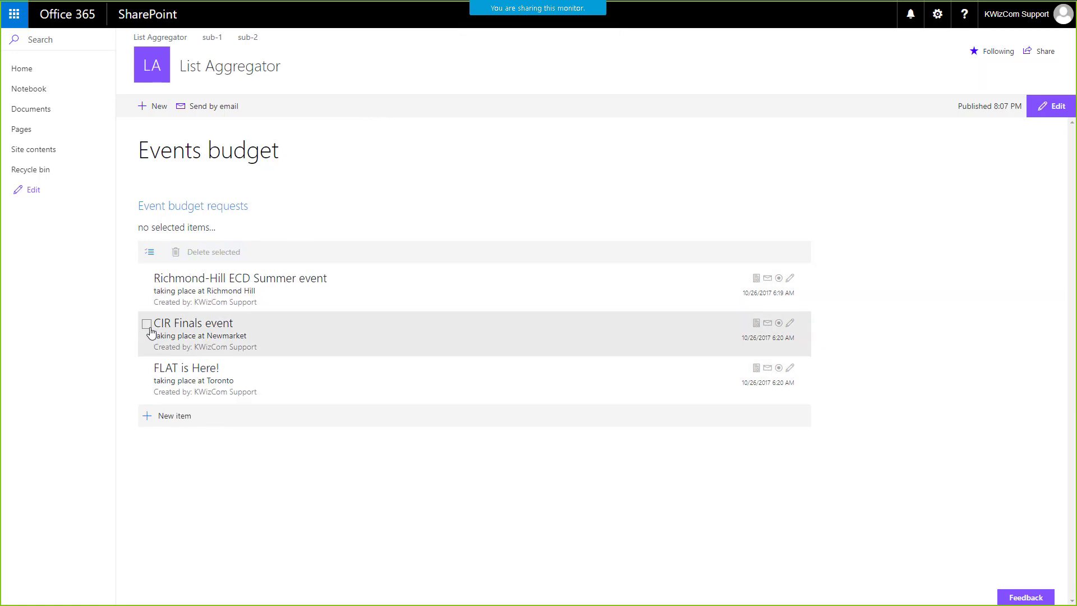
pyautogui.click(145, 282)
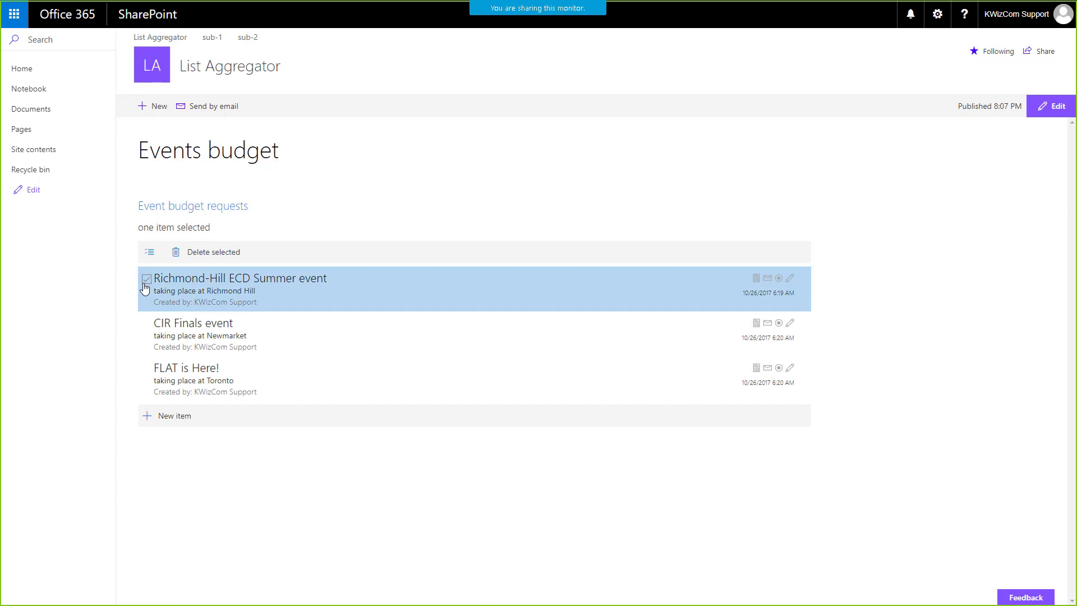
pyautogui.click(145, 283)
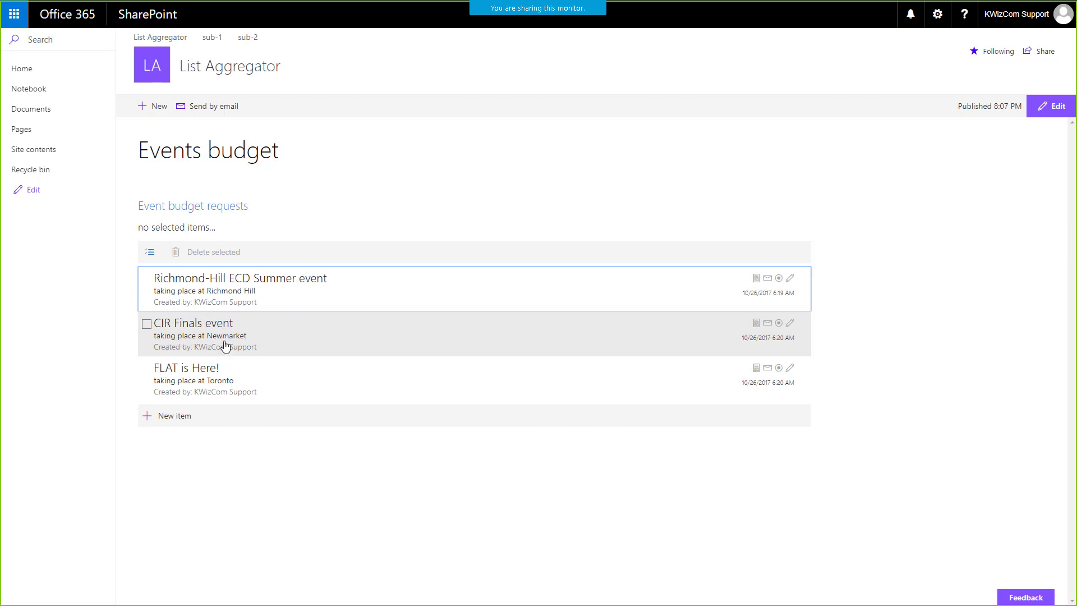
# - Try to show the FLAT is Here! event's location on the map, close the popup and reload the page
pyautogui.click(778, 324)
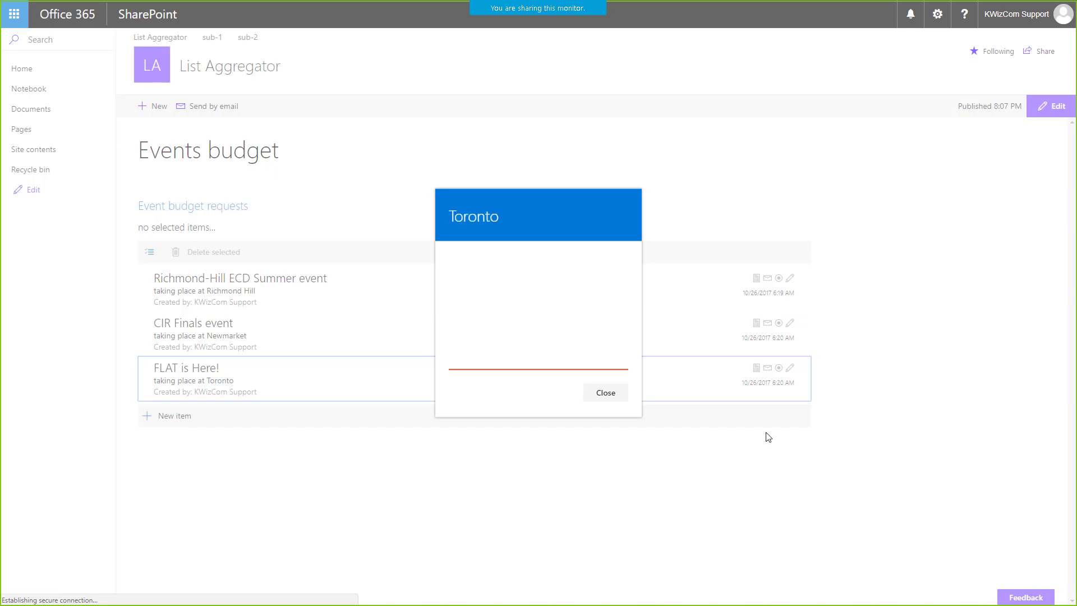
pyautogui.click(601, 398)
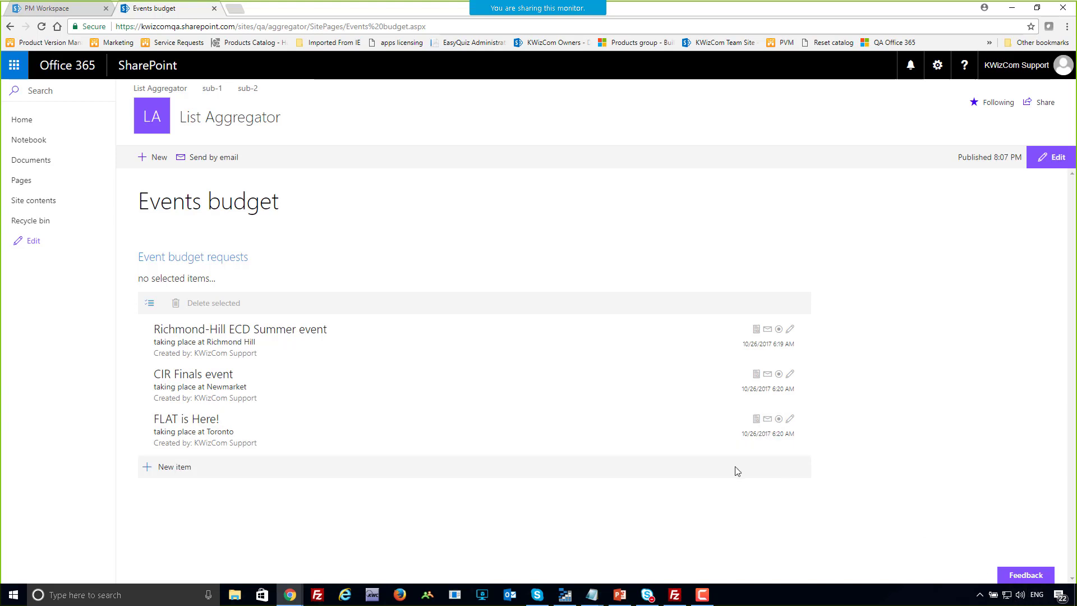
pyautogui.press('F5')
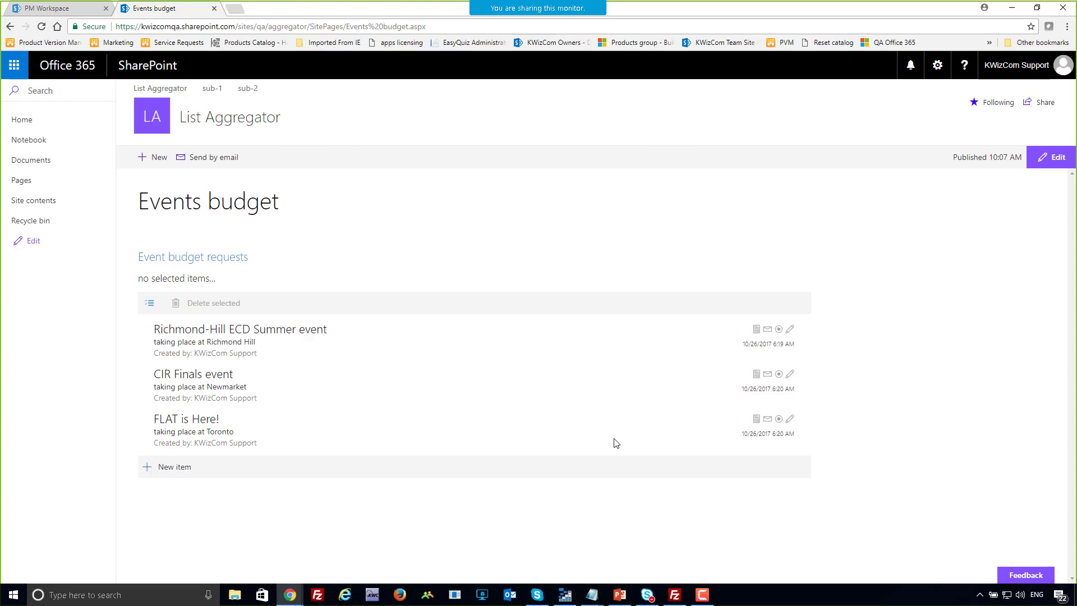
# - View the map locations of the FLAT is Here! and CIR Finals events, closing each popup
pyautogui.click(778, 420)
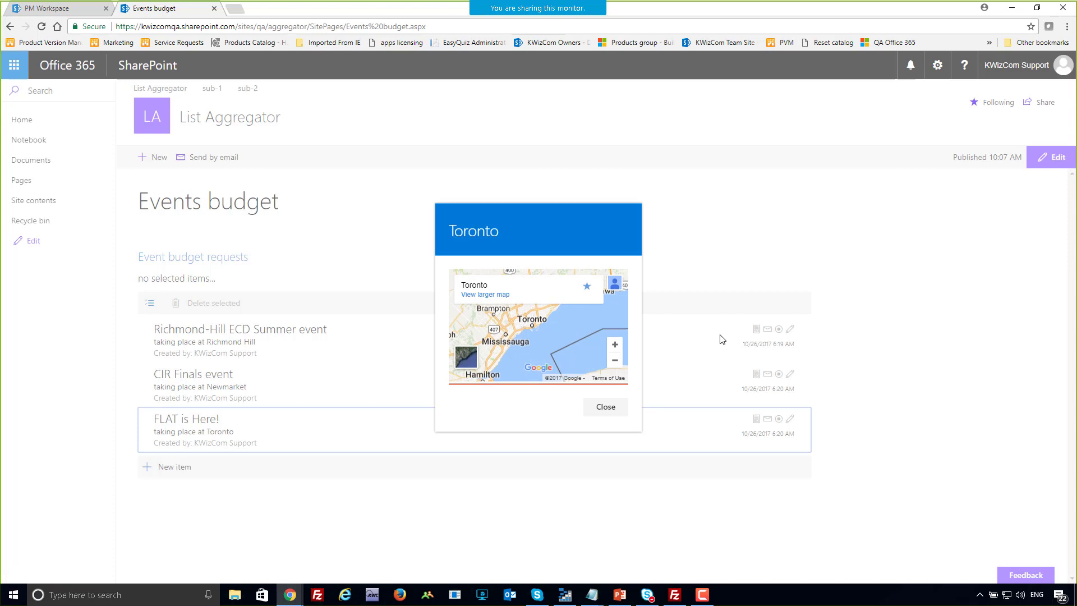
pyautogui.click(606, 407)
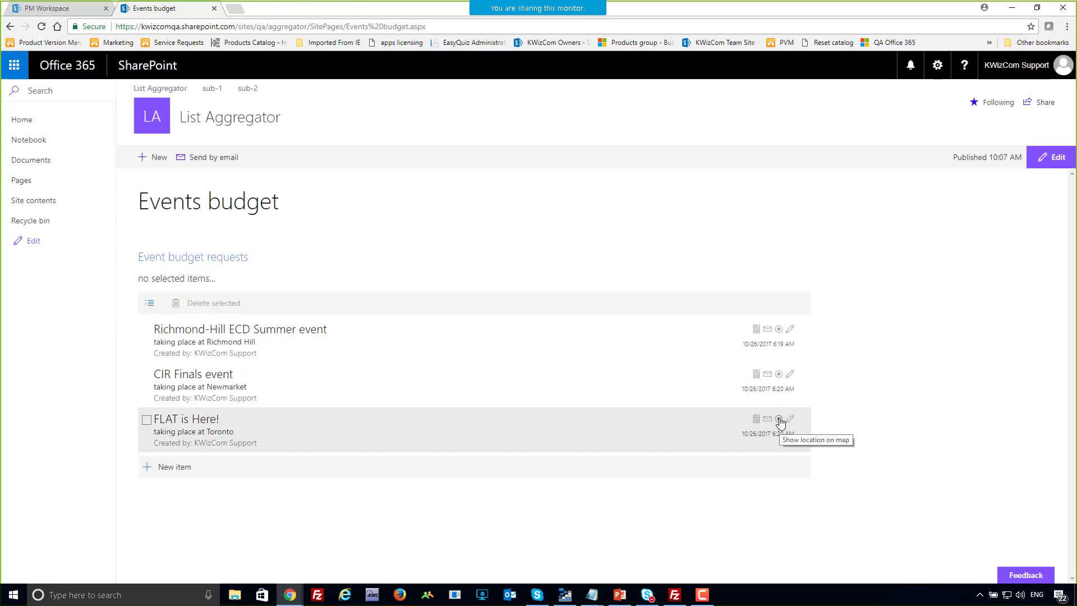
pyautogui.click(778, 420)
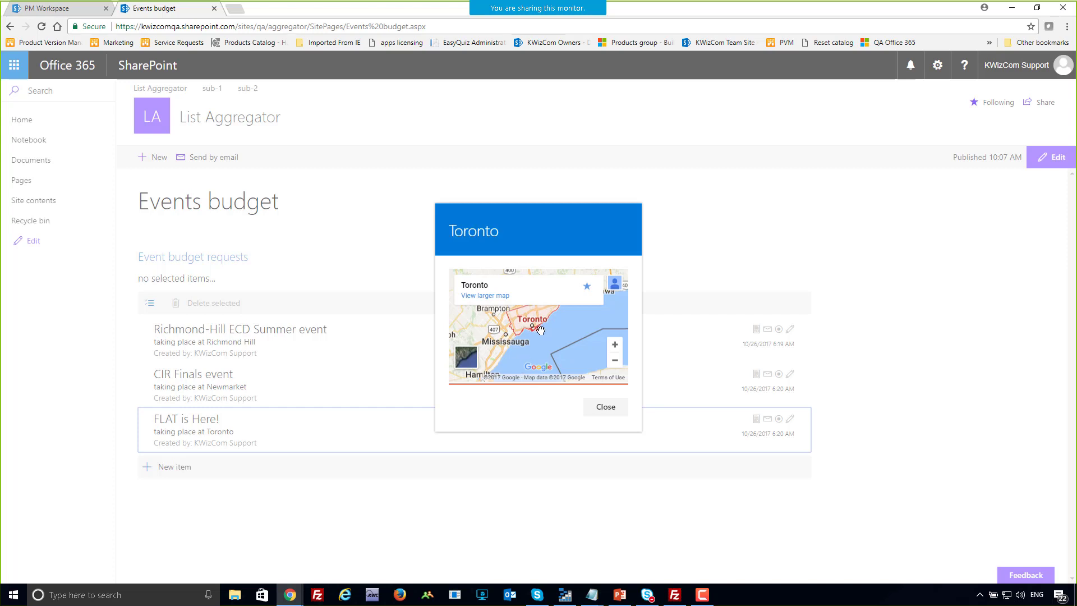
pyautogui.click(605, 410)
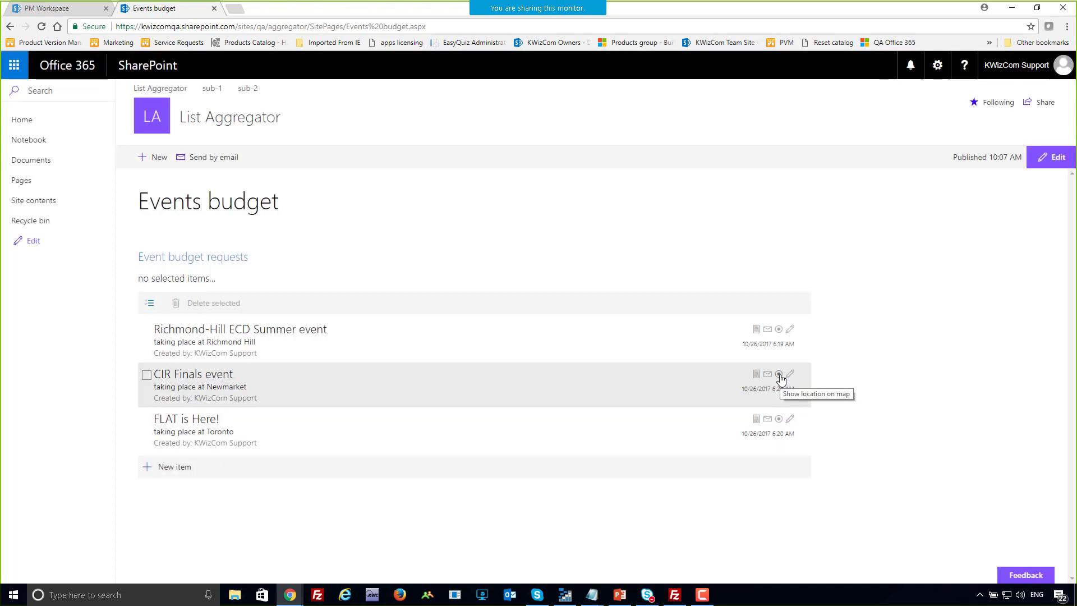
pyautogui.click(780, 376)
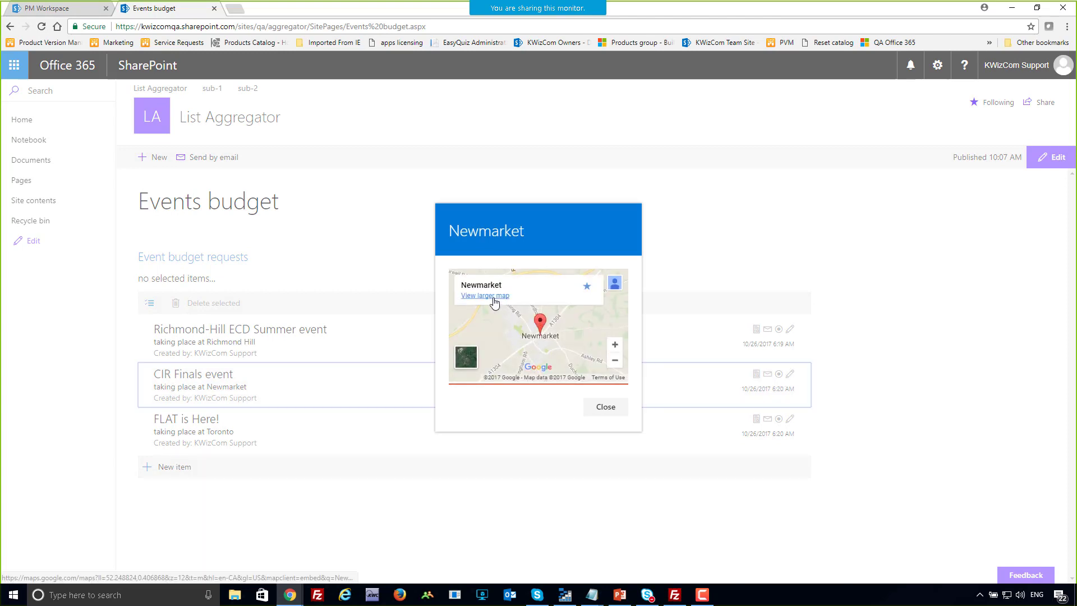
pyautogui.click(606, 407)
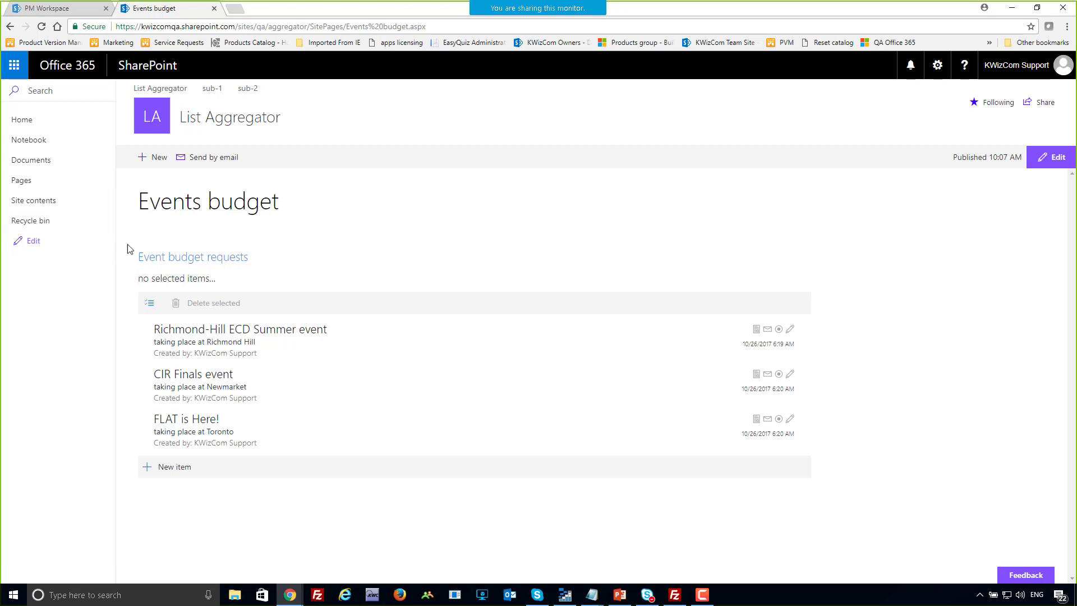
# - Open the Event budget requests list from the site contents to view its items, and return to the site contents
pyautogui.click(31, 206)
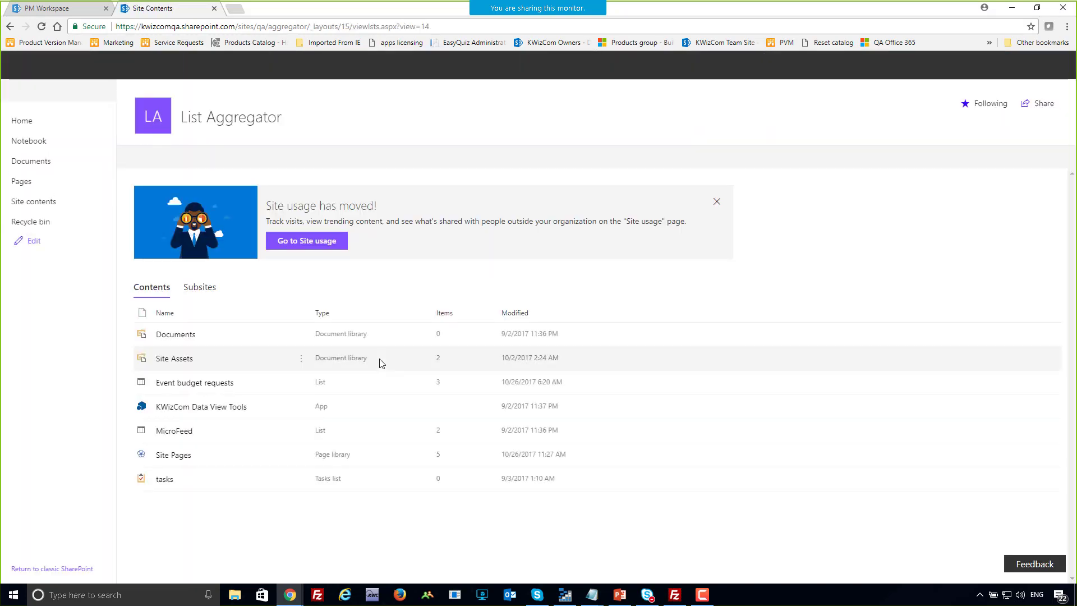
pyautogui.click(221, 383)
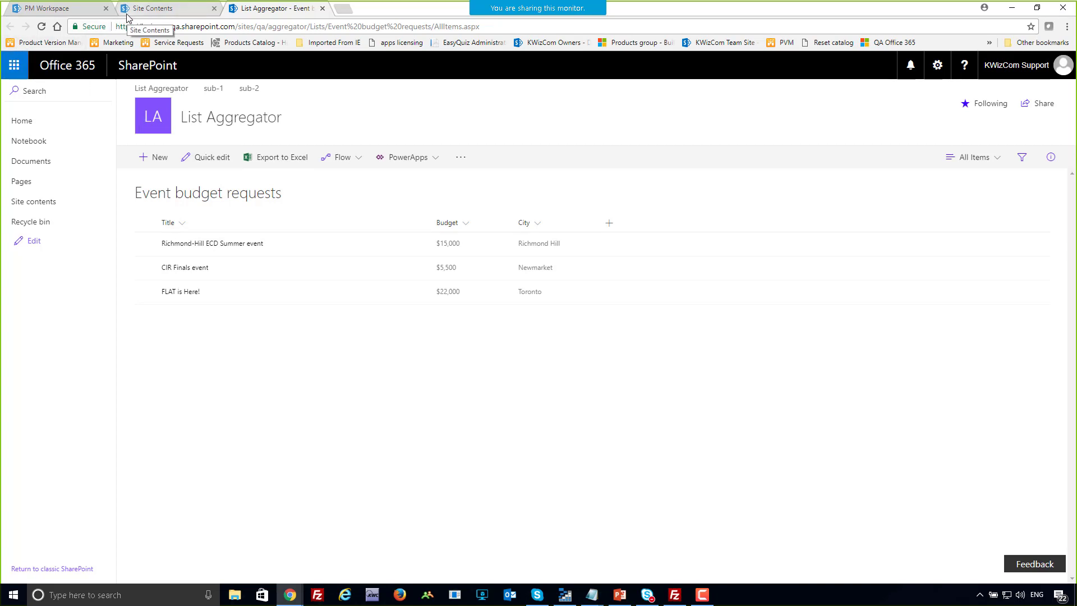
pyautogui.click(168, 8)
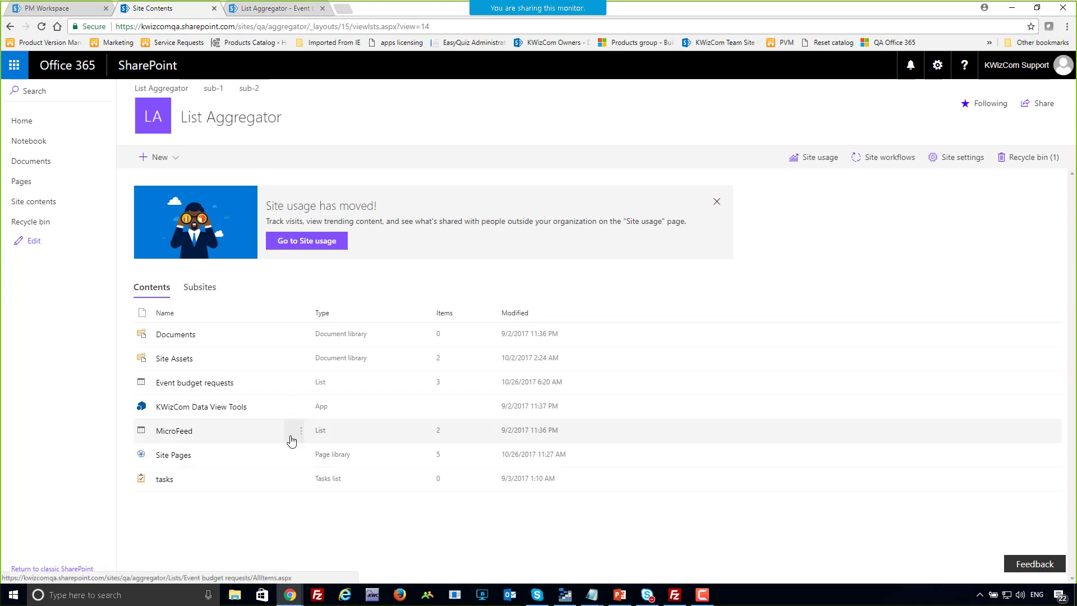
# - Open the Events budget page from the Site Pages library for editing and show the List Aggregator web part's properties
pyautogui.click(182, 455)
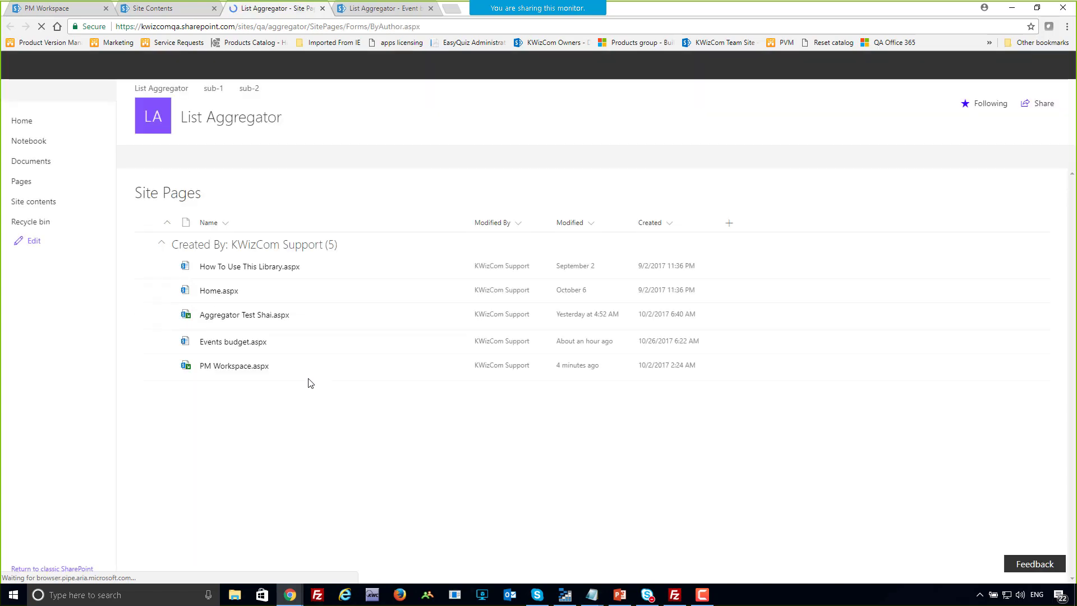
pyautogui.click(234, 344)
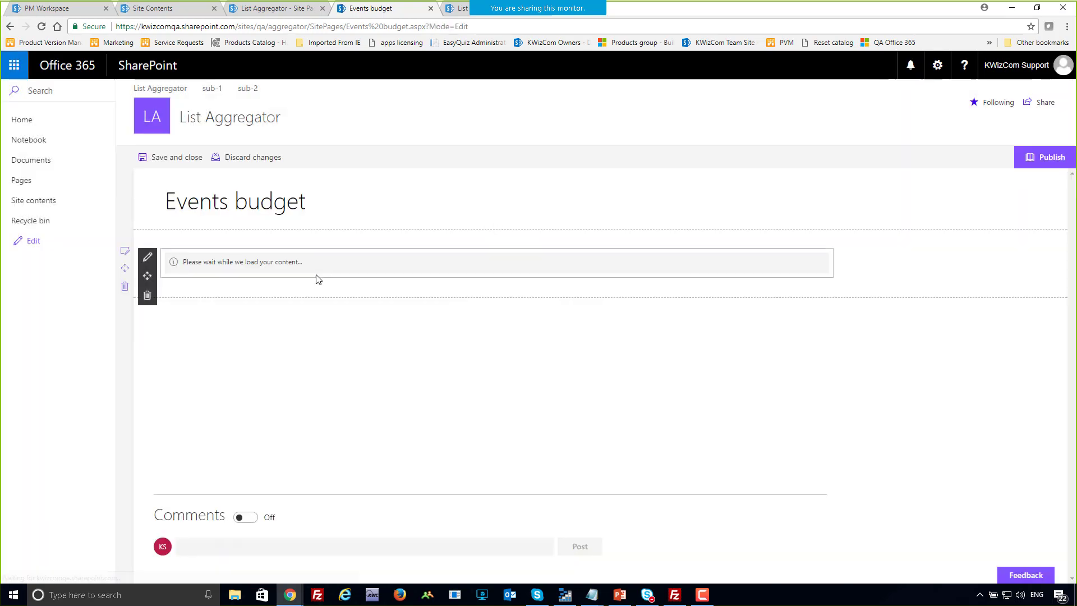
pyautogui.click(147, 259)
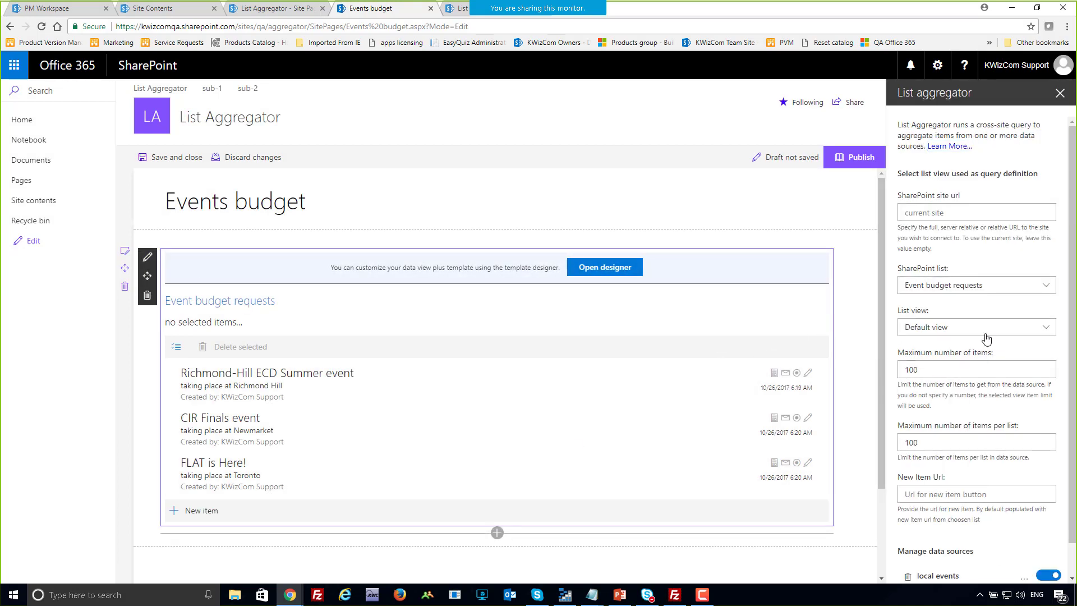
# - Review the configuration of the local events data source and close it
pyautogui.scroll(-1, 982, 426)
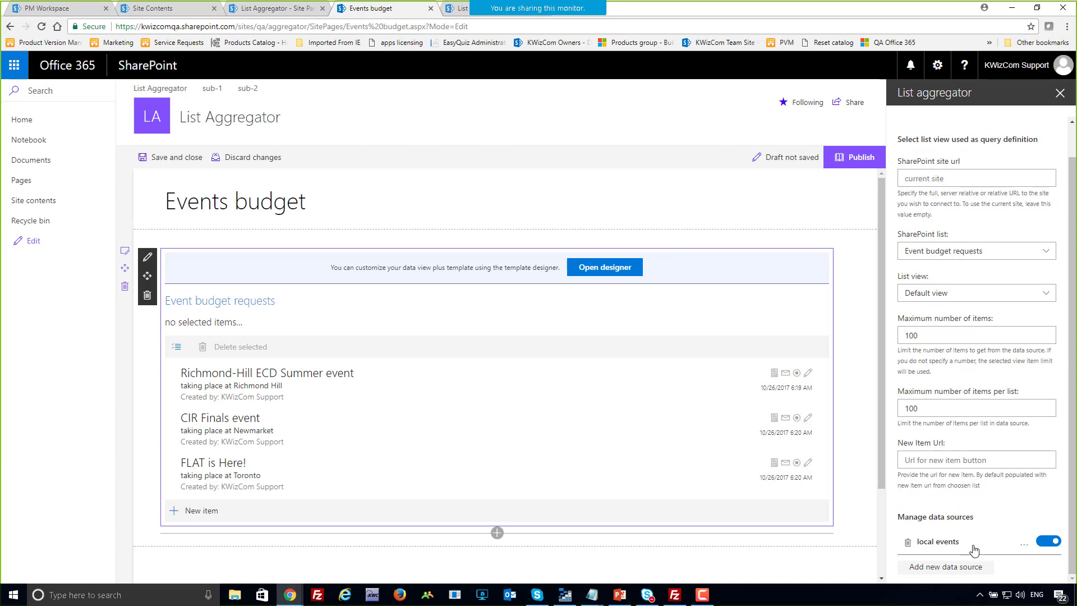
pyautogui.click(1023, 547)
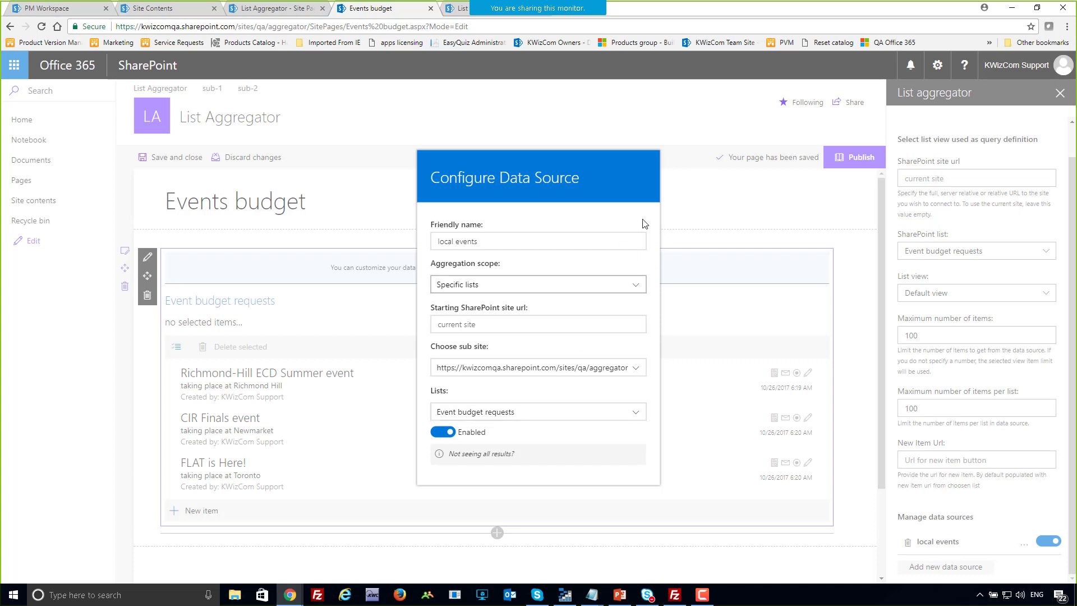
pyautogui.click(759, 223)
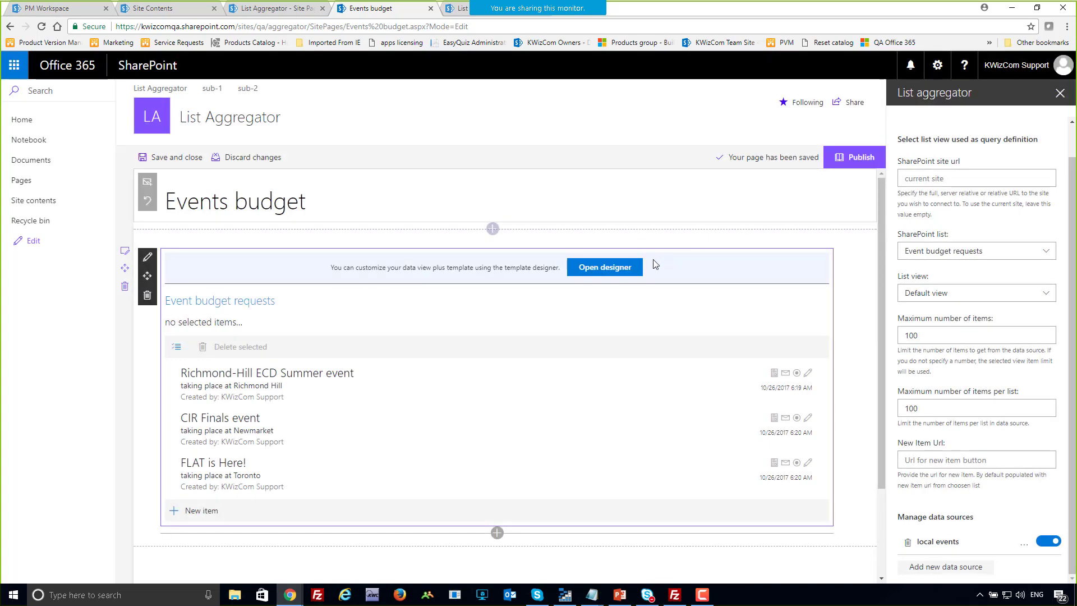
# - Open the template designer and look through its web part header and content control settings
pyautogui.click(600, 270)
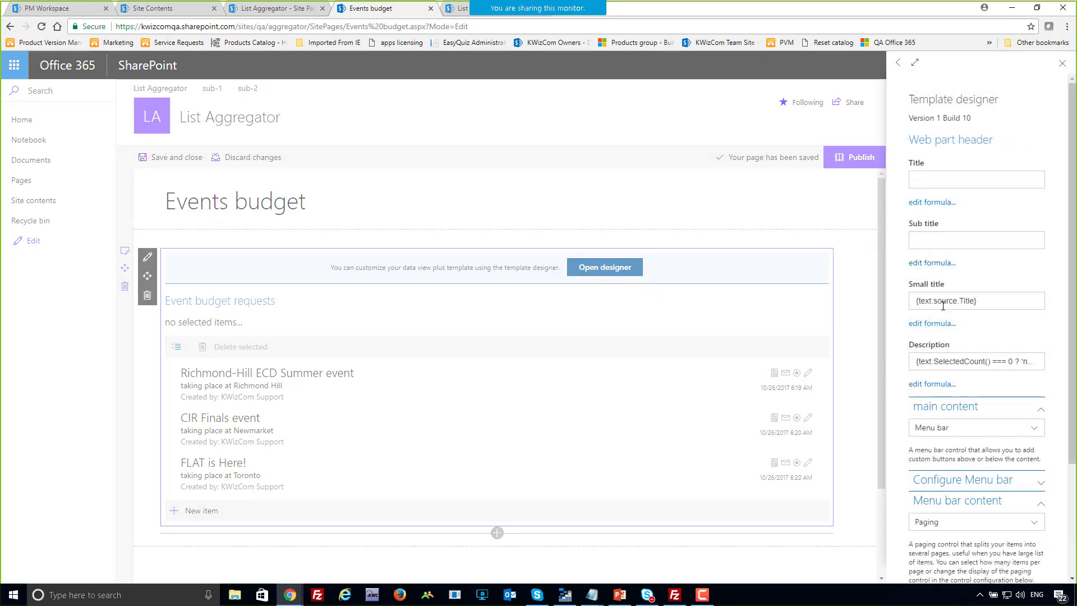
pyautogui.scroll(-1, 980, 332)
pyautogui.scroll(-2, 981, 331)
pyautogui.scroll(3, 980, 331)
pyautogui.scroll(-3, 995, 370)
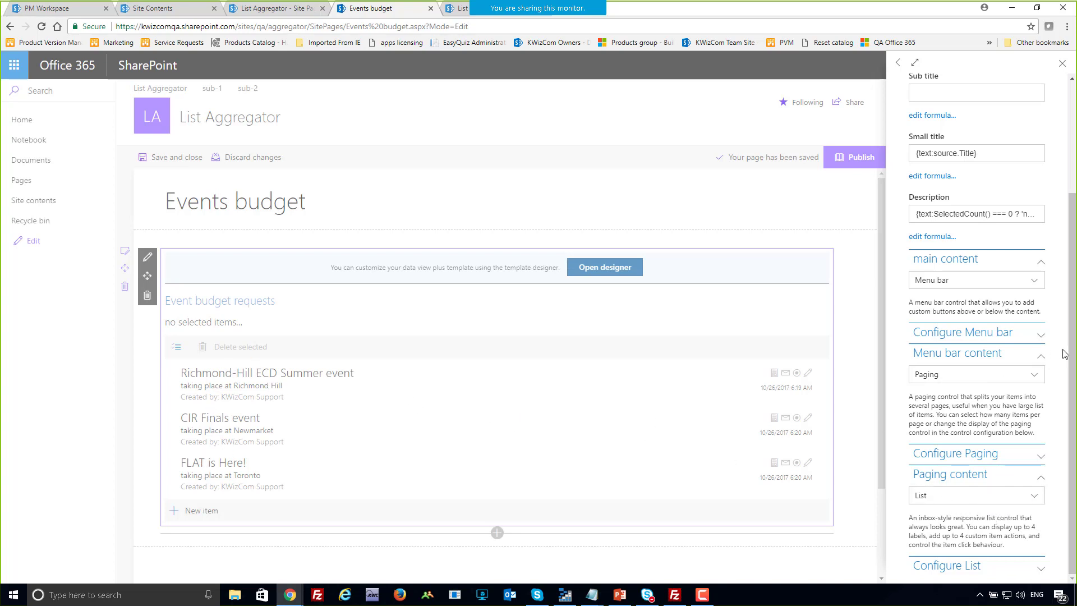
# - Expand the List configuration and examine its title, sub title, description and small label formulas and the item actions
pyautogui.click(1040, 568)
pyautogui.scroll(-2, 1072, 517)
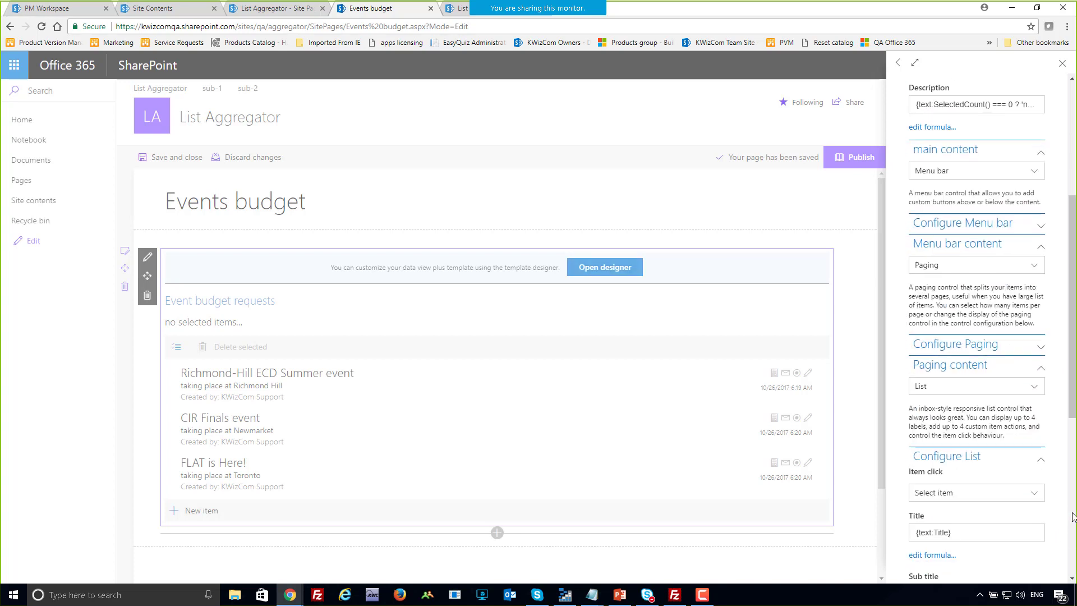
pyautogui.scroll(-3, 1072, 516)
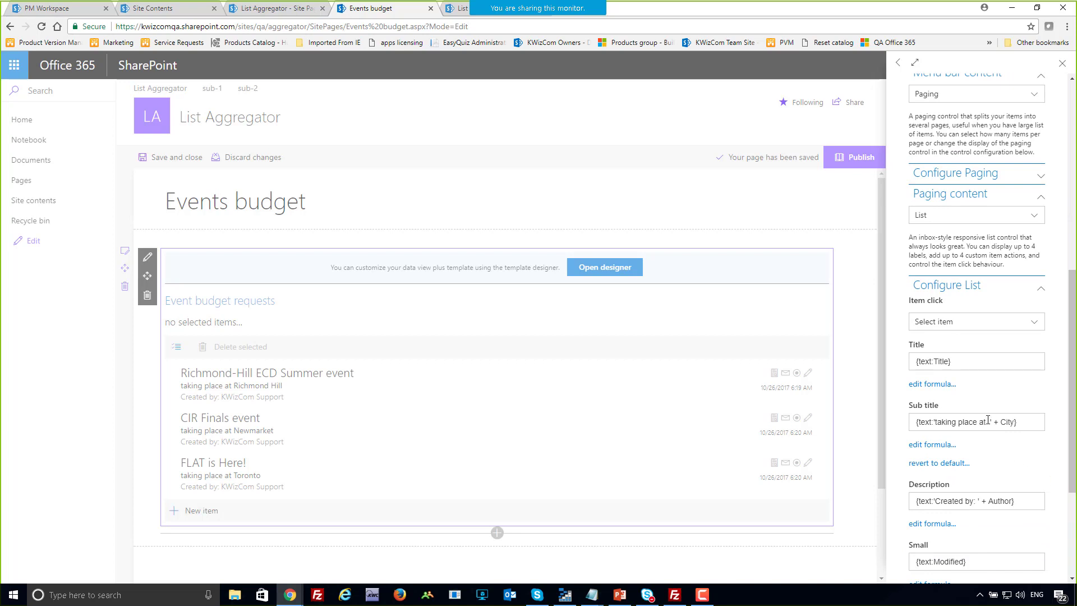
pyautogui.click(974, 363)
pyautogui.scroll(-1, 974, 367)
pyautogui.click(974, 366)
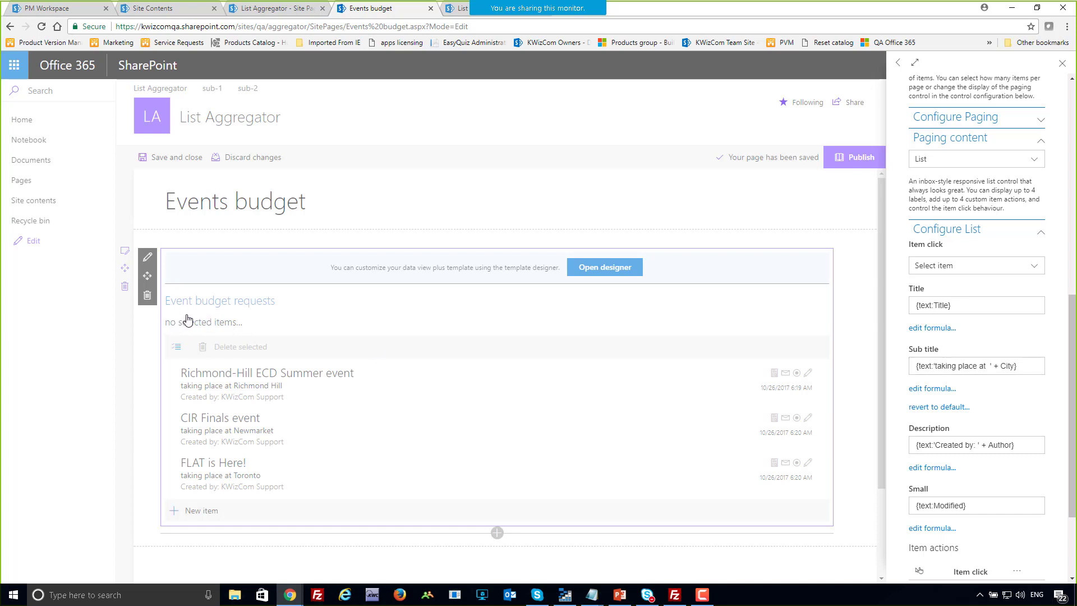
pyautogui.scroll(-2, 1015, 459)
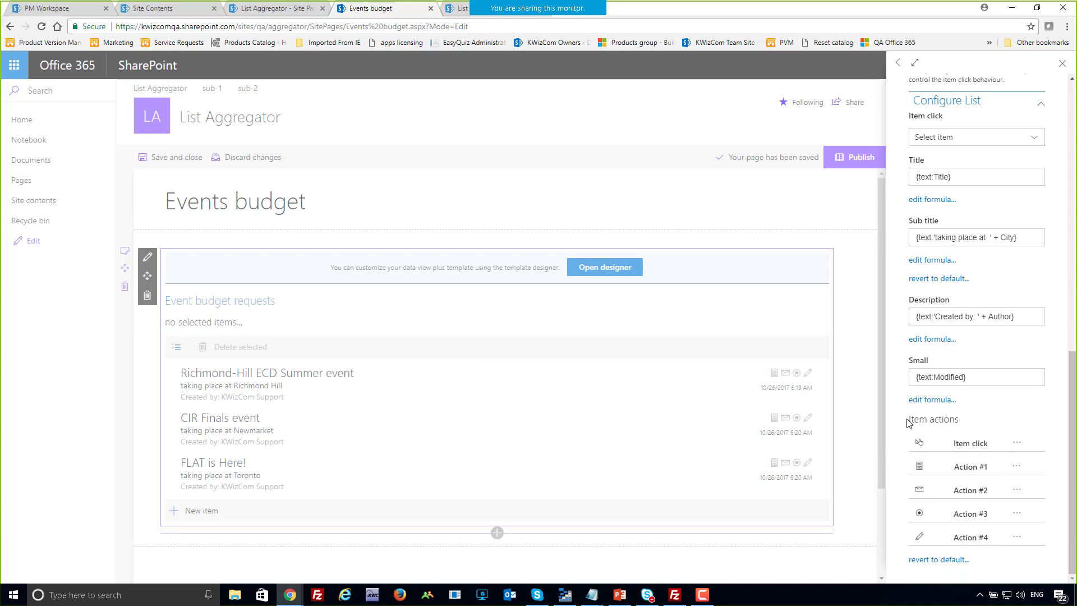
pyautogui.moveTo(907, 419); pyautogui.dragTo(972, 422)
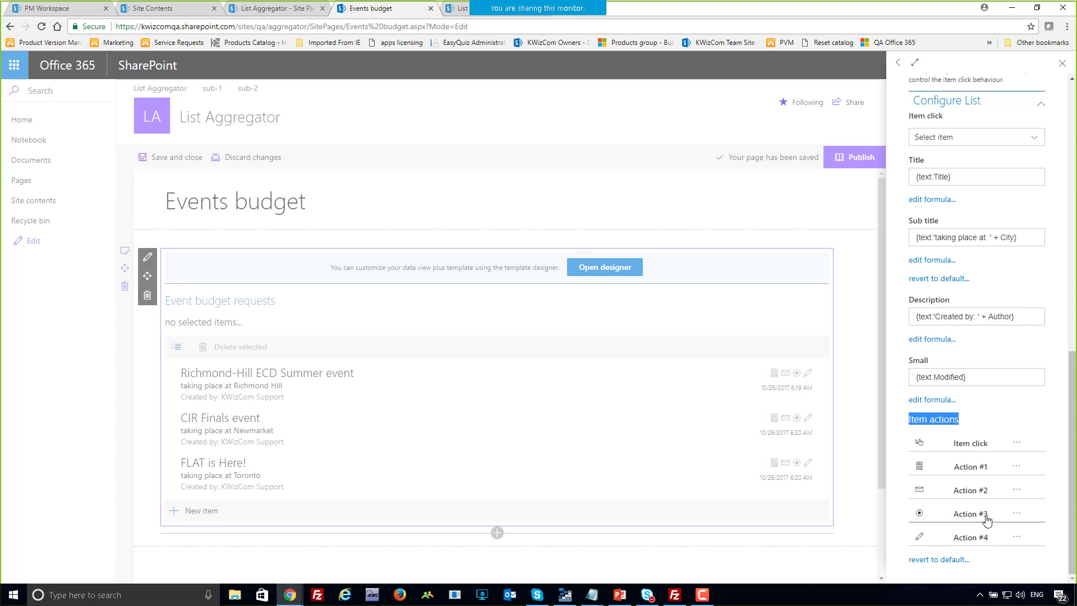
# - Examine the JavaScript code of item Action #3 in the script editor, close the editor and switch to PowerPoint
pyautogui.click(1016, 514)
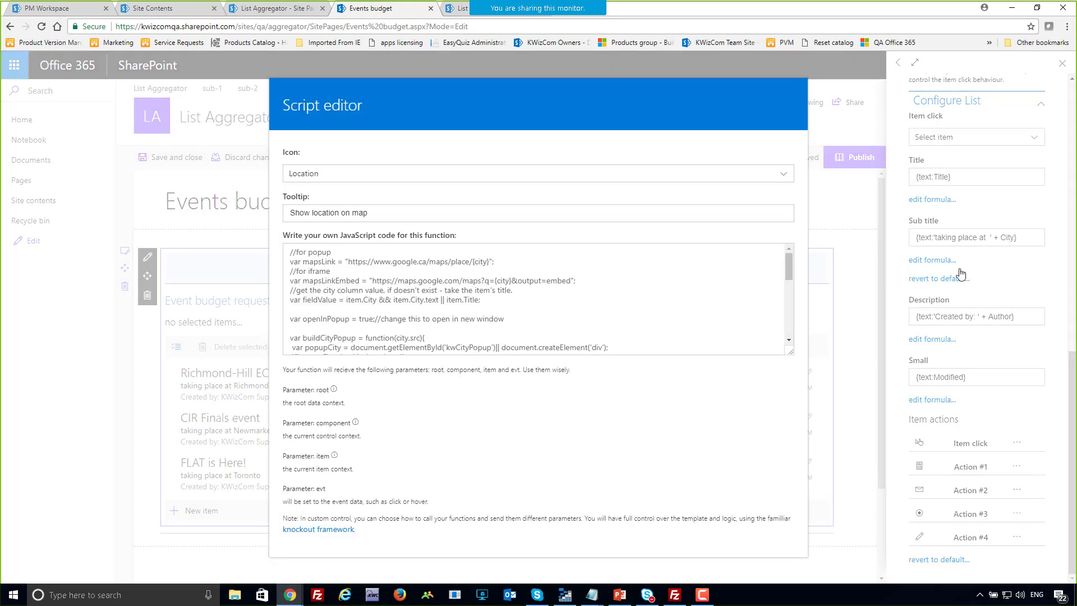
pyautogui.click(391, 290)
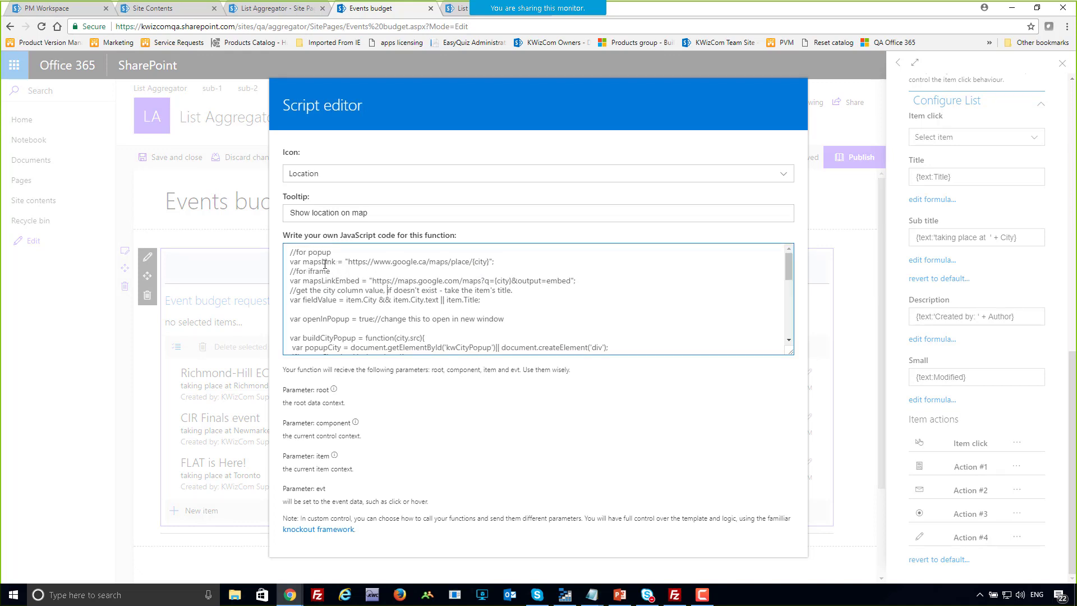
pyautogui.scroll(-2, 359, 269)
pyautogui.scroll(2, 393, 277)
pyautogui.moveTo(494, 280); pyautogui.dragTo(512, 281)
pyautogui.click(499, 281)
pyautogui.scroll(-1, 649, 325)
pyautogui.scroll(-2, 651, 323)
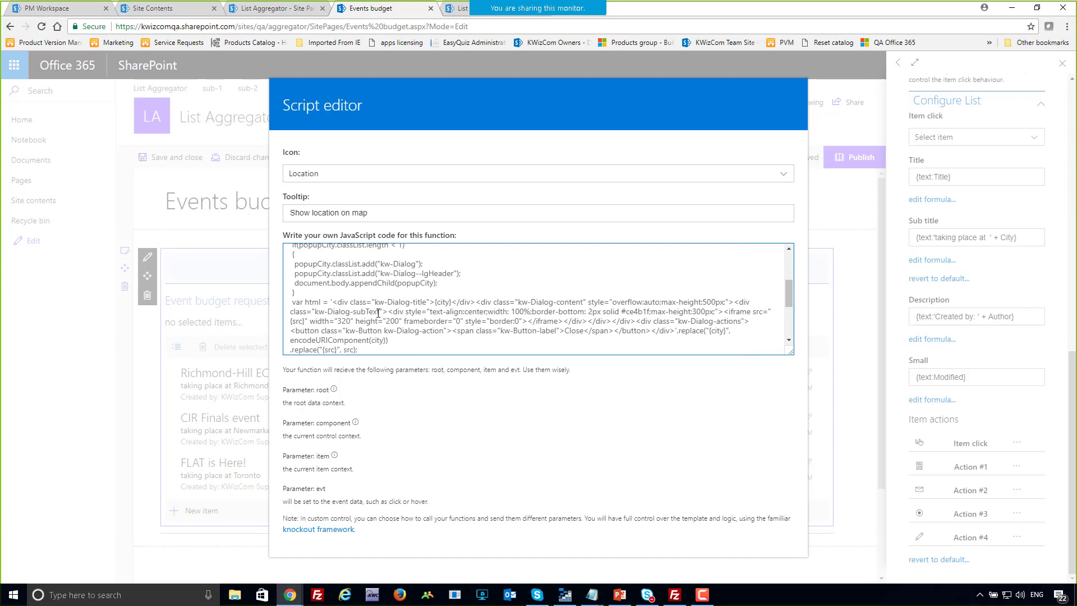
pyautogui.scroll(-1, 378, 313)
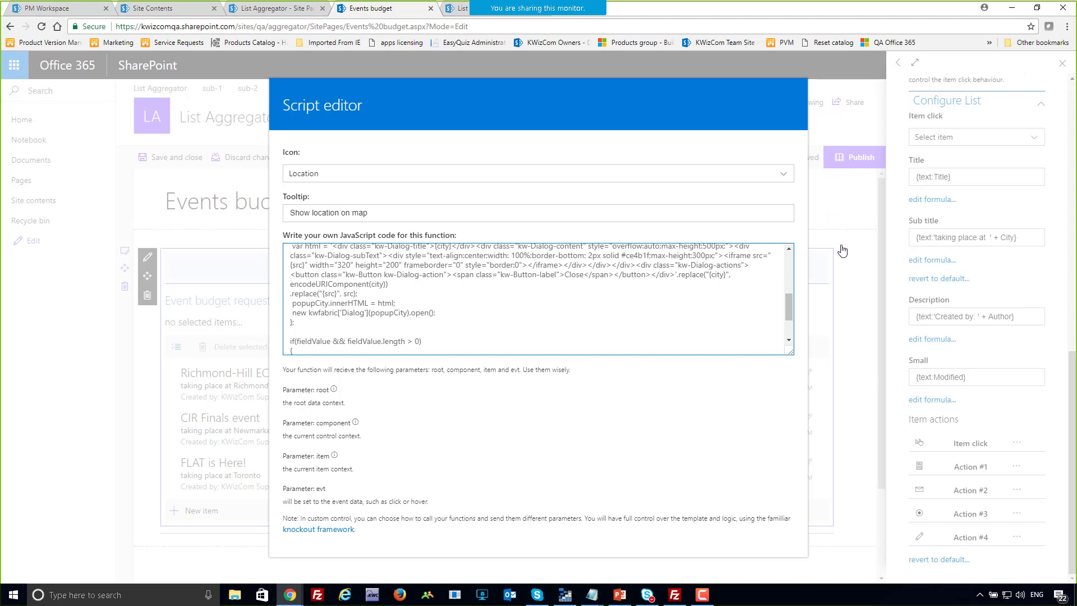
pyautogui.click(861, 281)
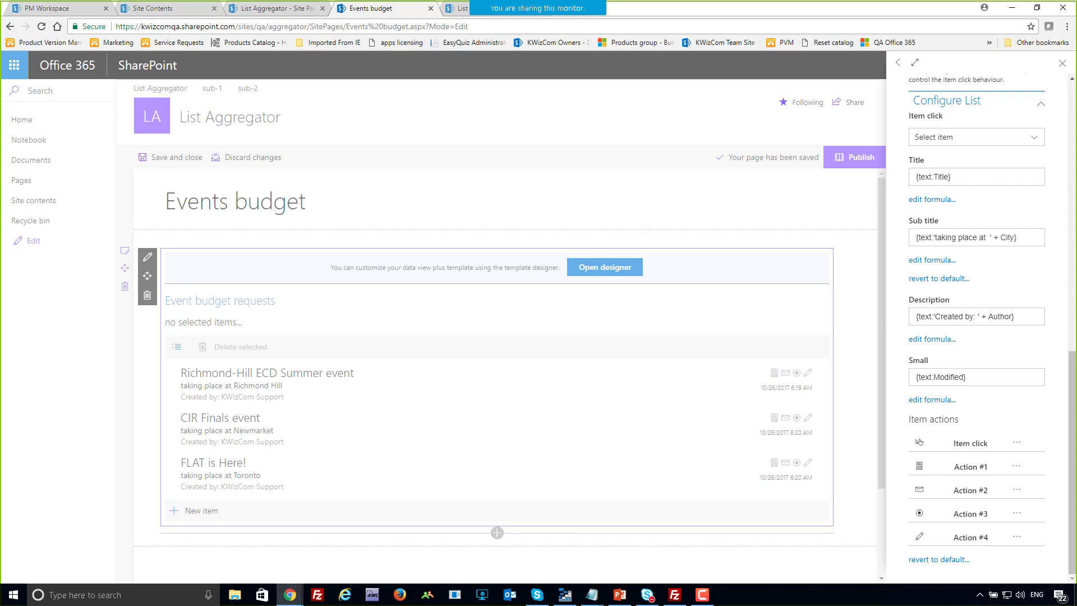
pyautogui.hotkey('alt', 'Tab')
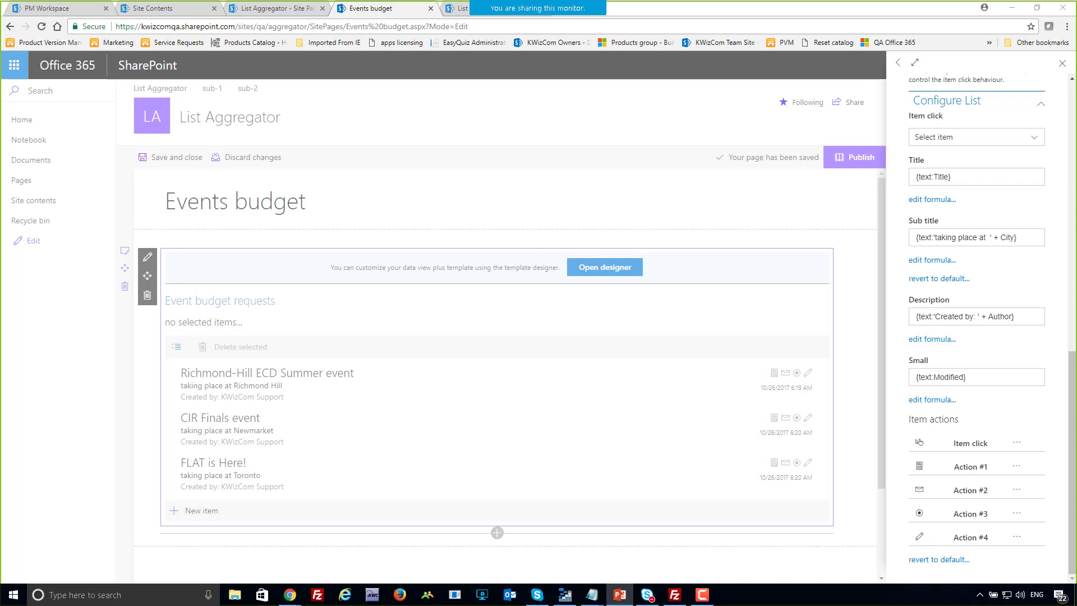